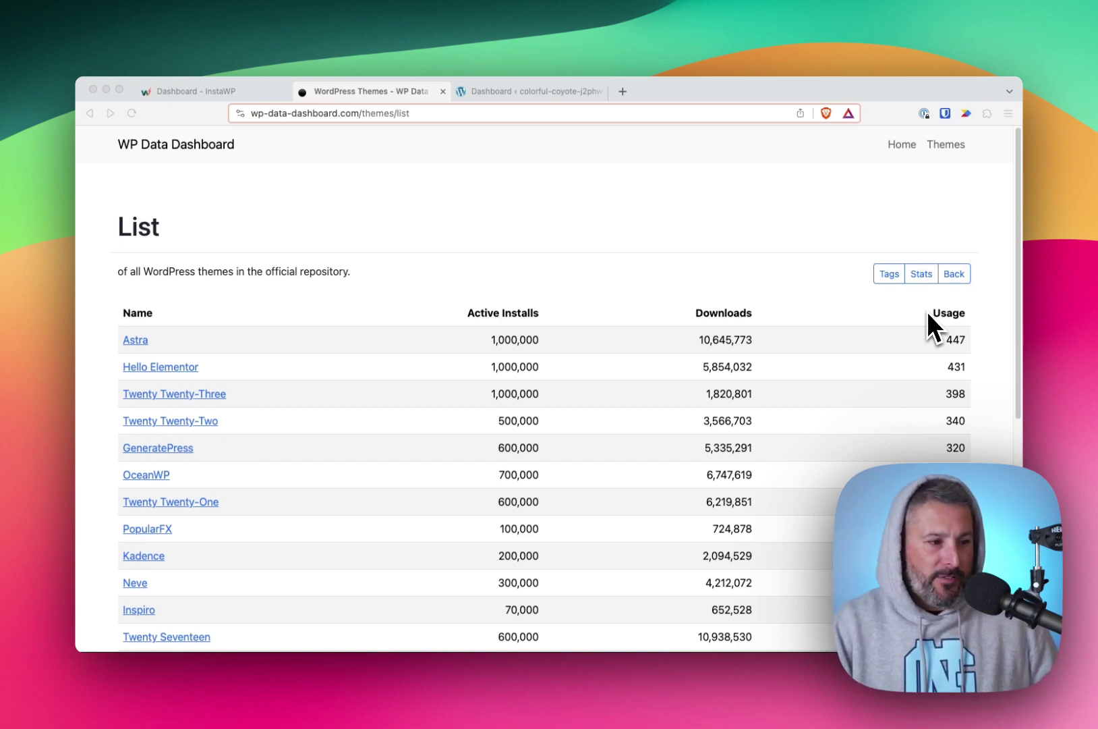
scroll(1017, 324, "down", 10)
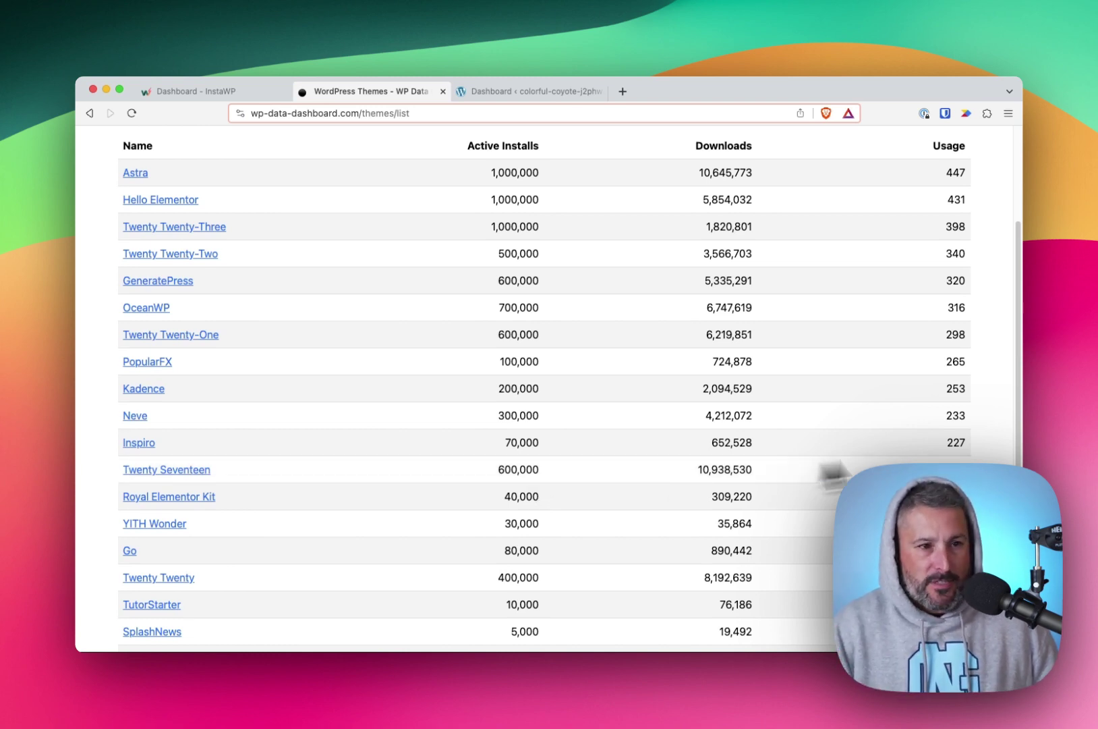
left_click_drag(1021, 379, 1016, 208)
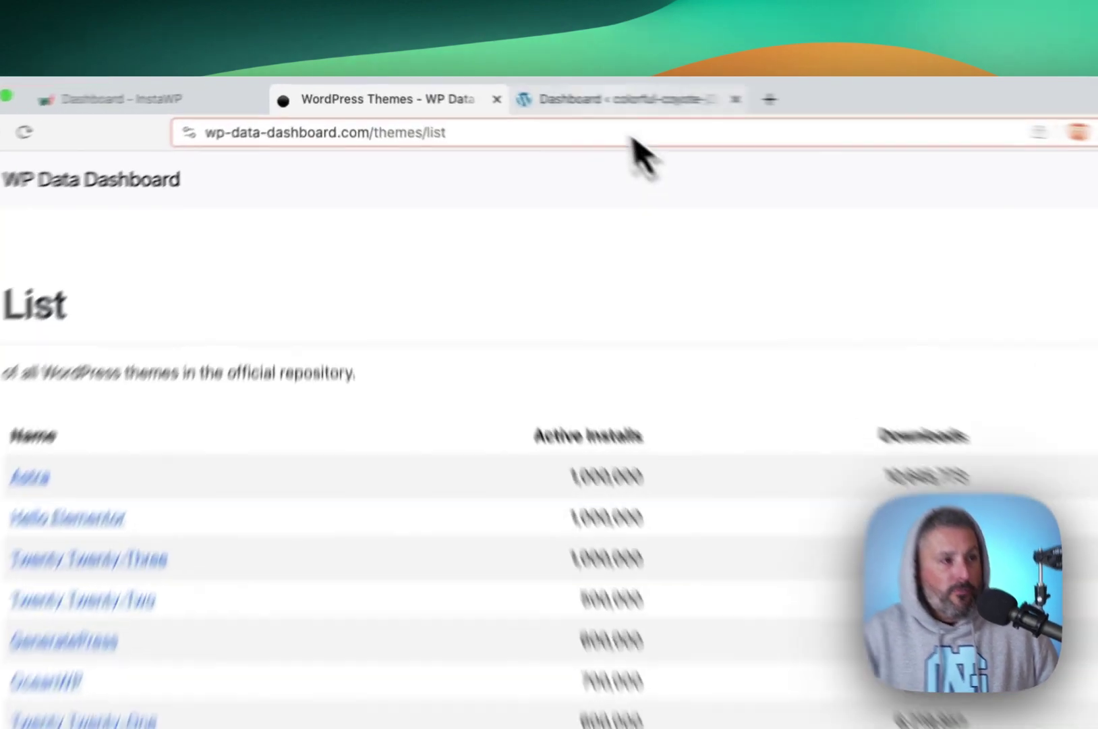
Install the Astra theme from Appearance > Themes > Add New and activate it.
left_click(516, 94)
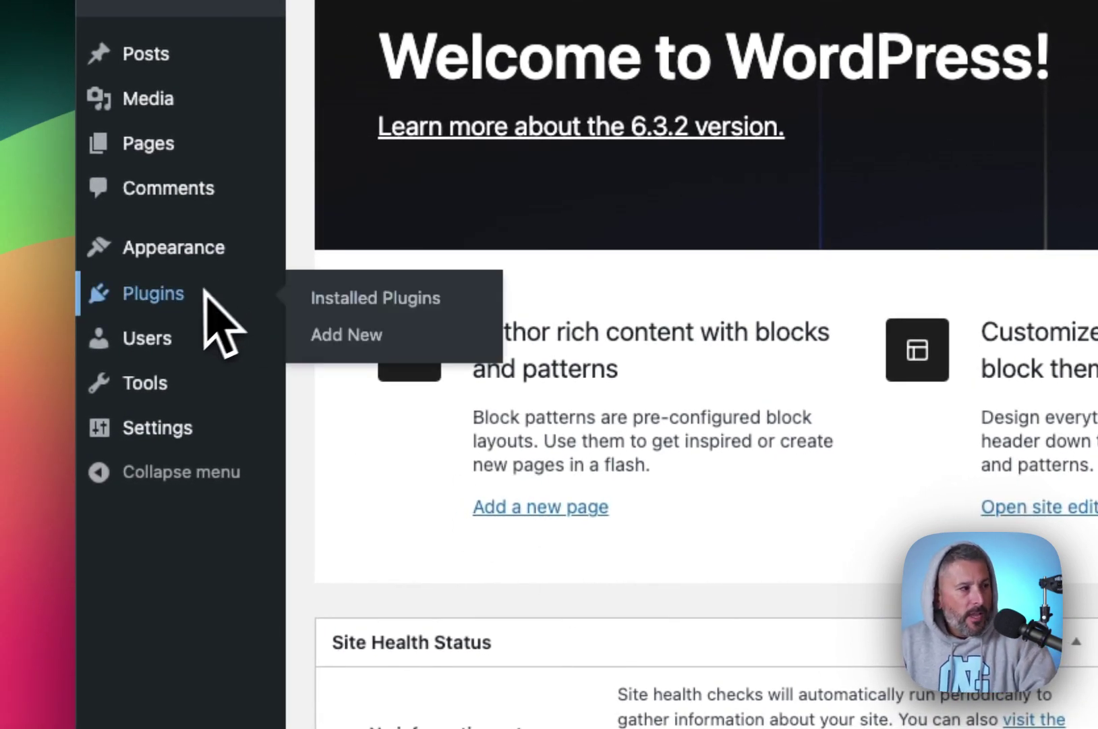
mouse_move(195, 251)
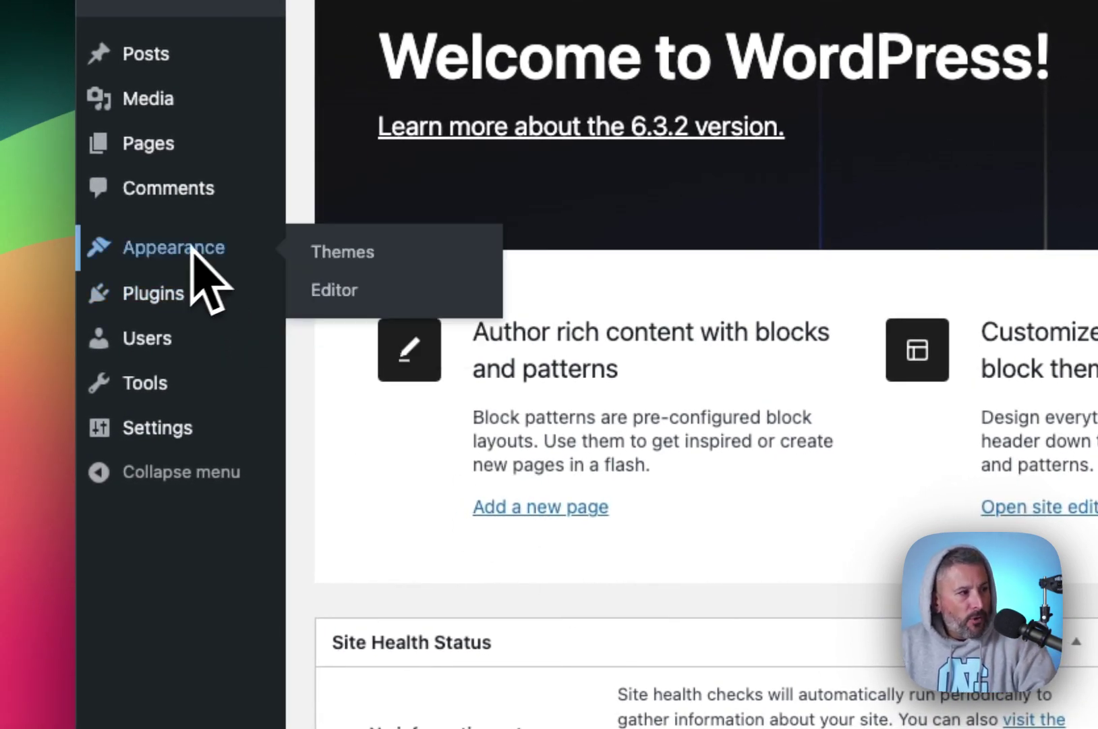
left_click(364, 253)
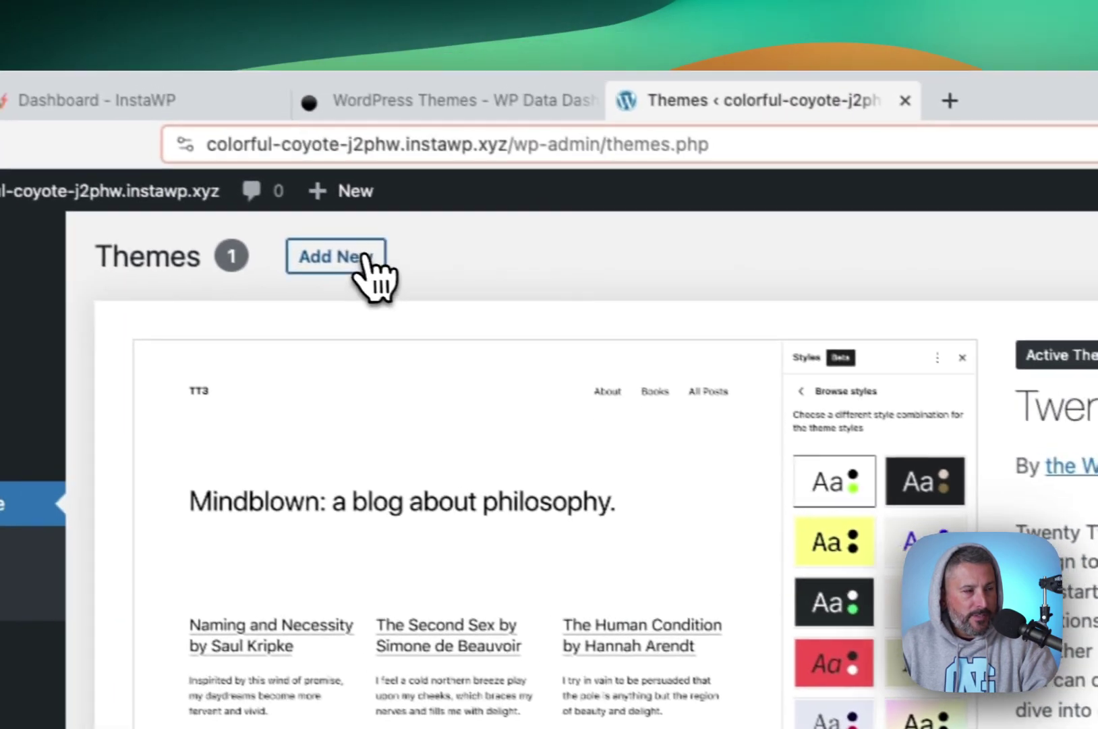
left_click(229, 210)
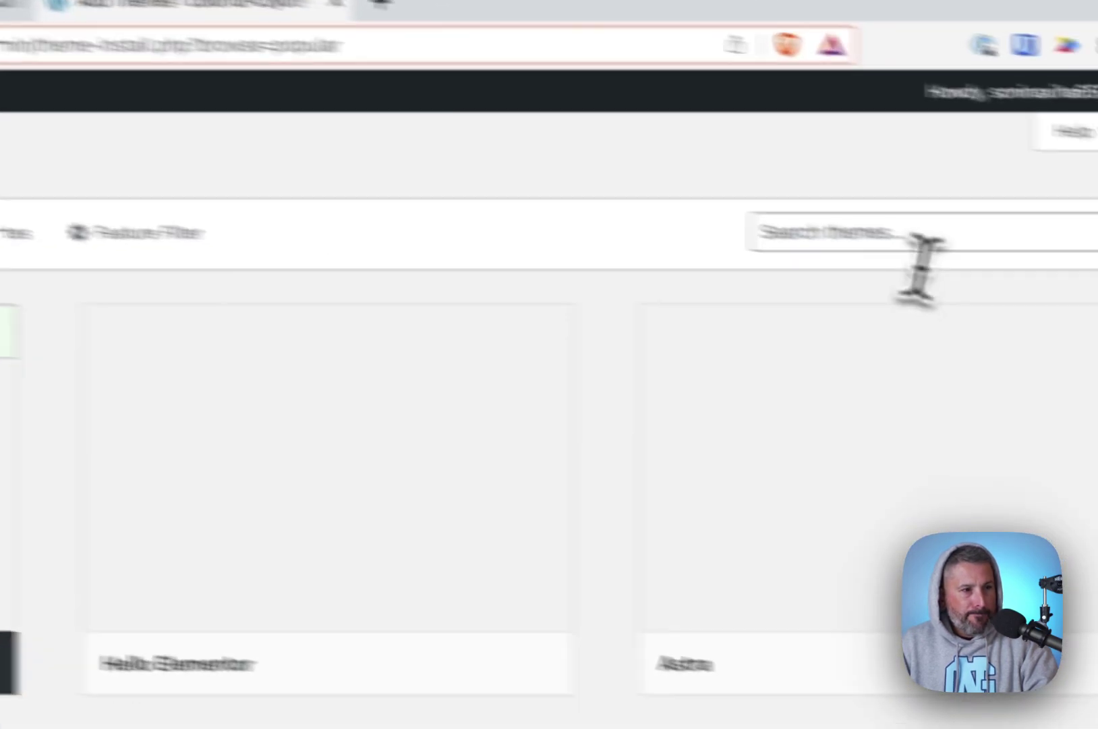
left_click(905, 236)
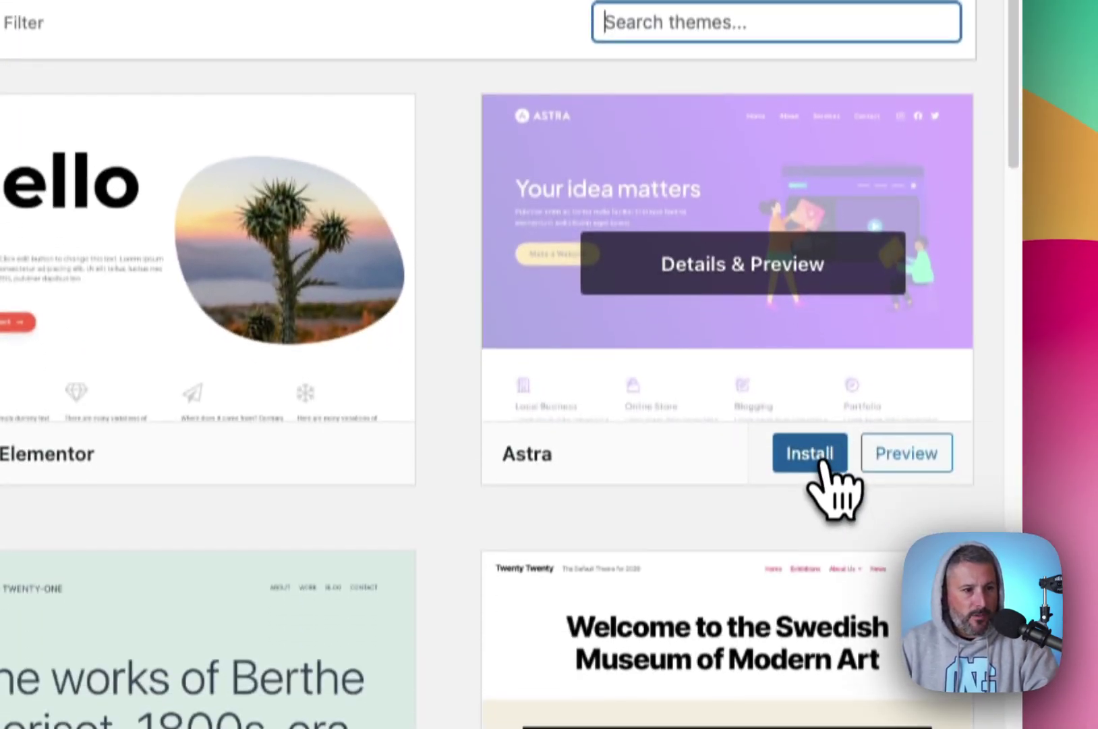
left_click(818, 634)
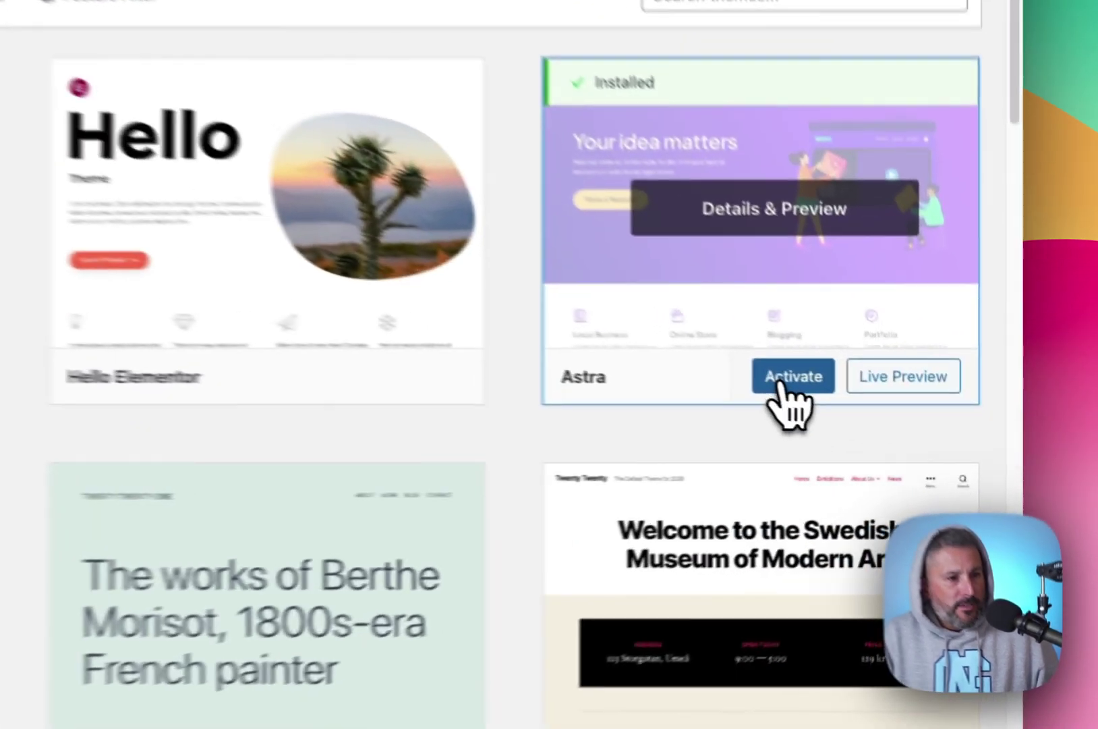
left_click(885, 422)
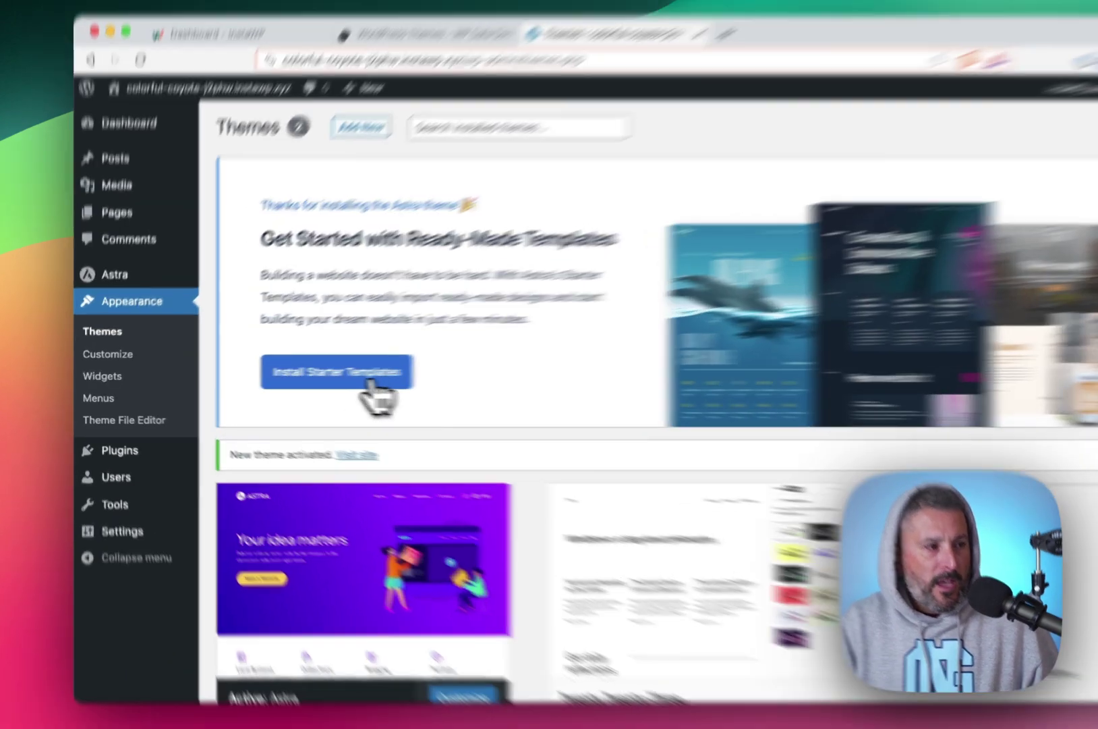
Install and activate Astra's Starter Templates plugin from the Astra notice.
left_click(328, 377)
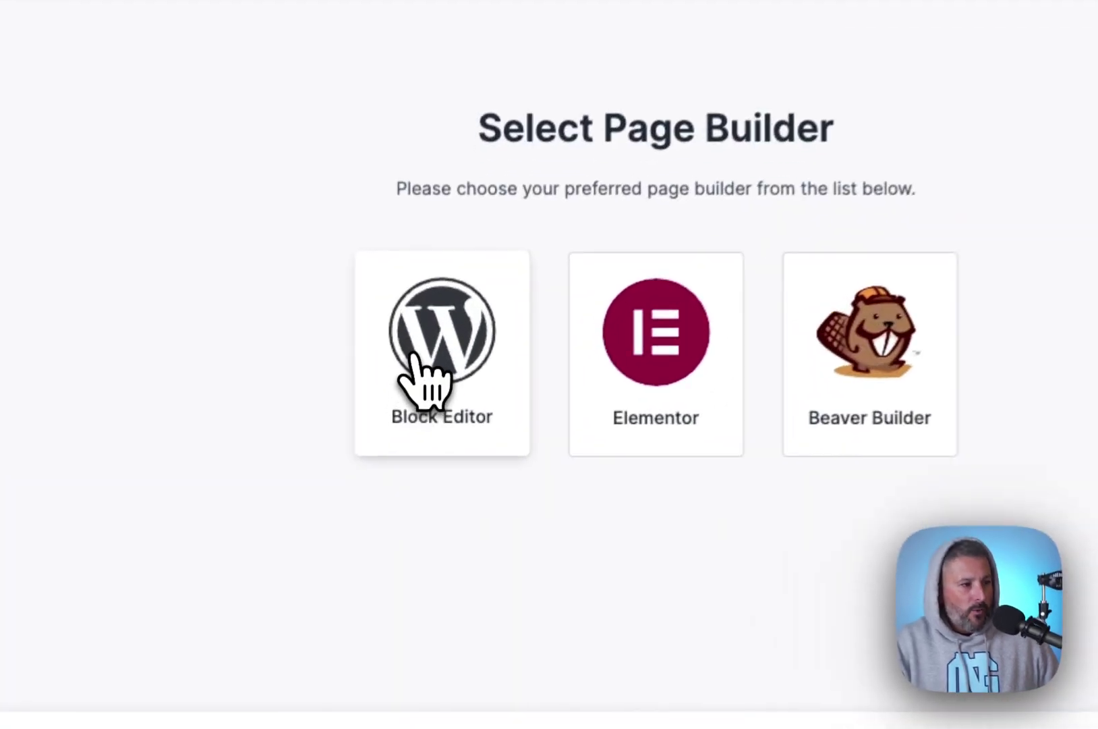
Choose Block Editor as the page builder and scroll through the template gallery.
left_click(426, 425)
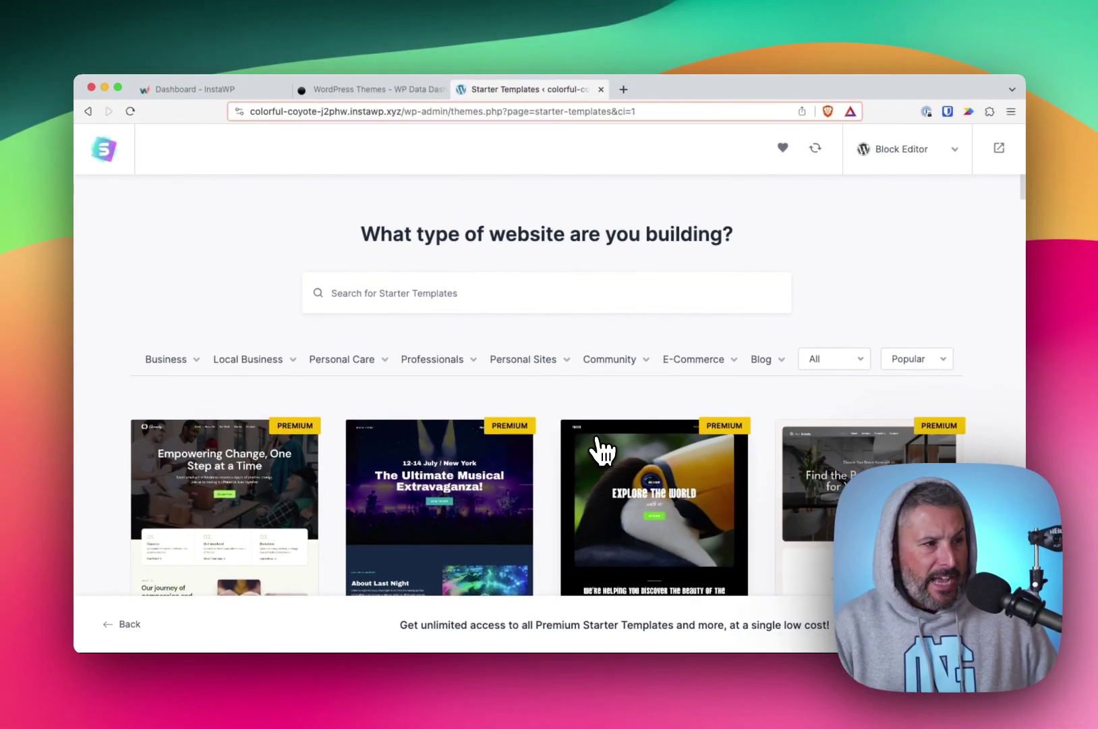
scroll(644, 445, "down", 3)
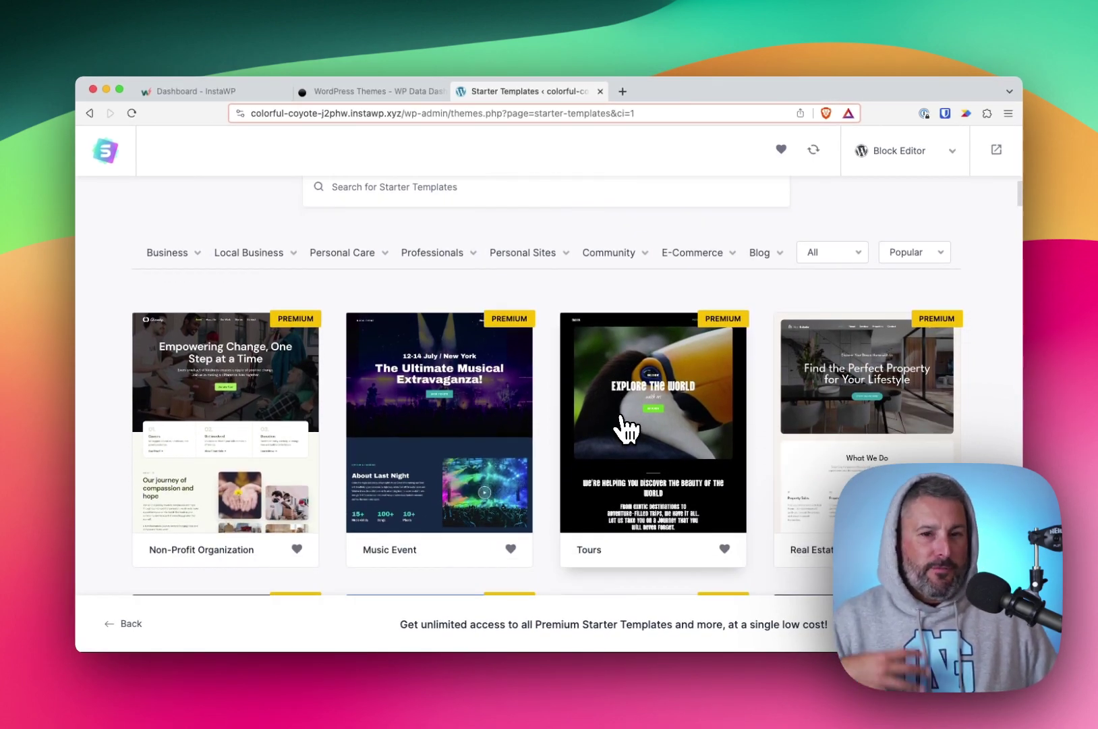
scroll(632, 439, "down", 3)
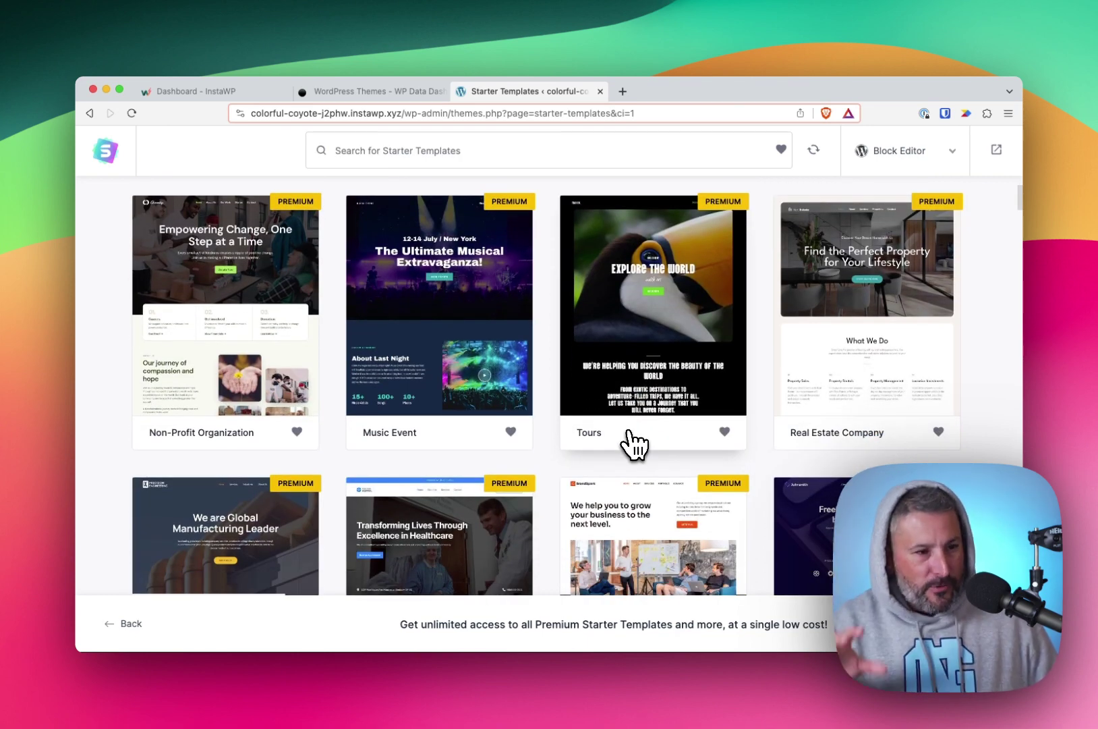
scroll(635, 439, "up", 5)
Filter the templates to the Business category and browse its designs.
left_click(169, 345)
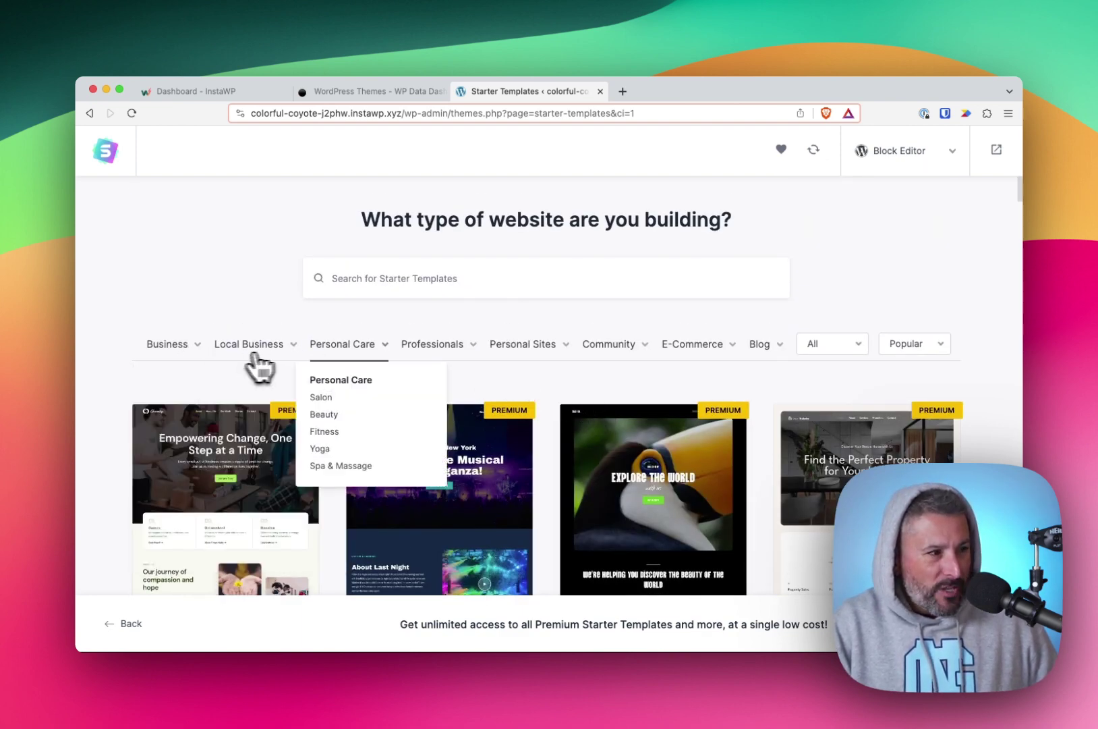
mouse_move(481, 366)
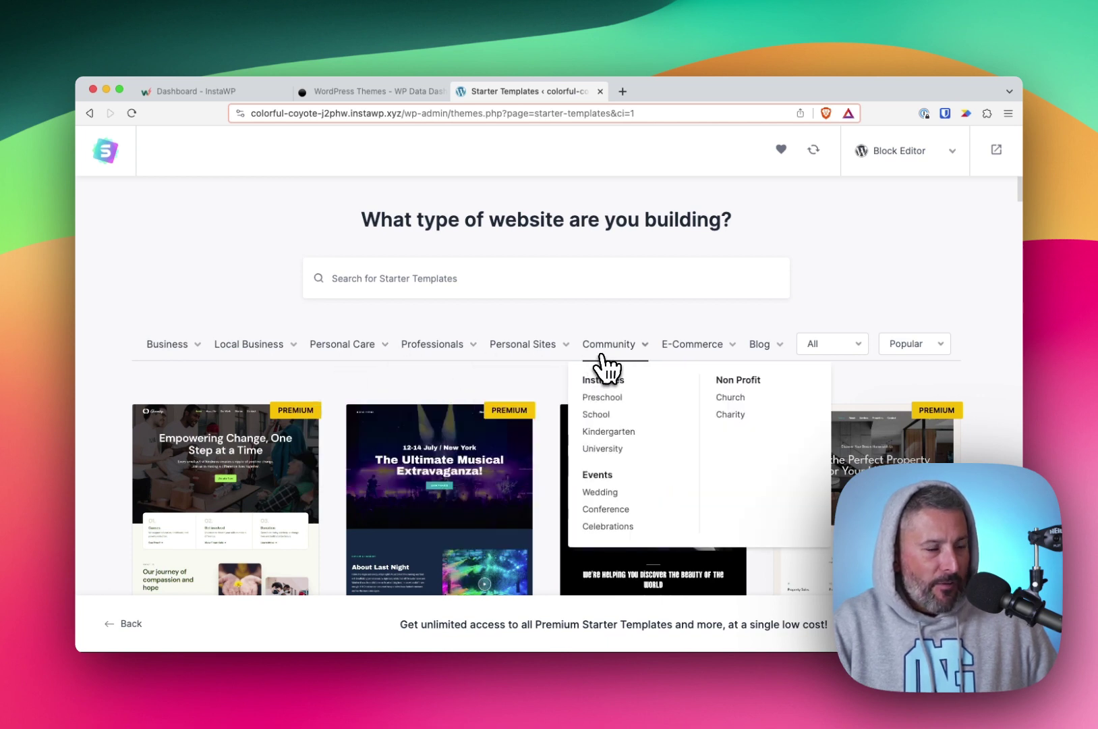
mouse_move(665, 363)
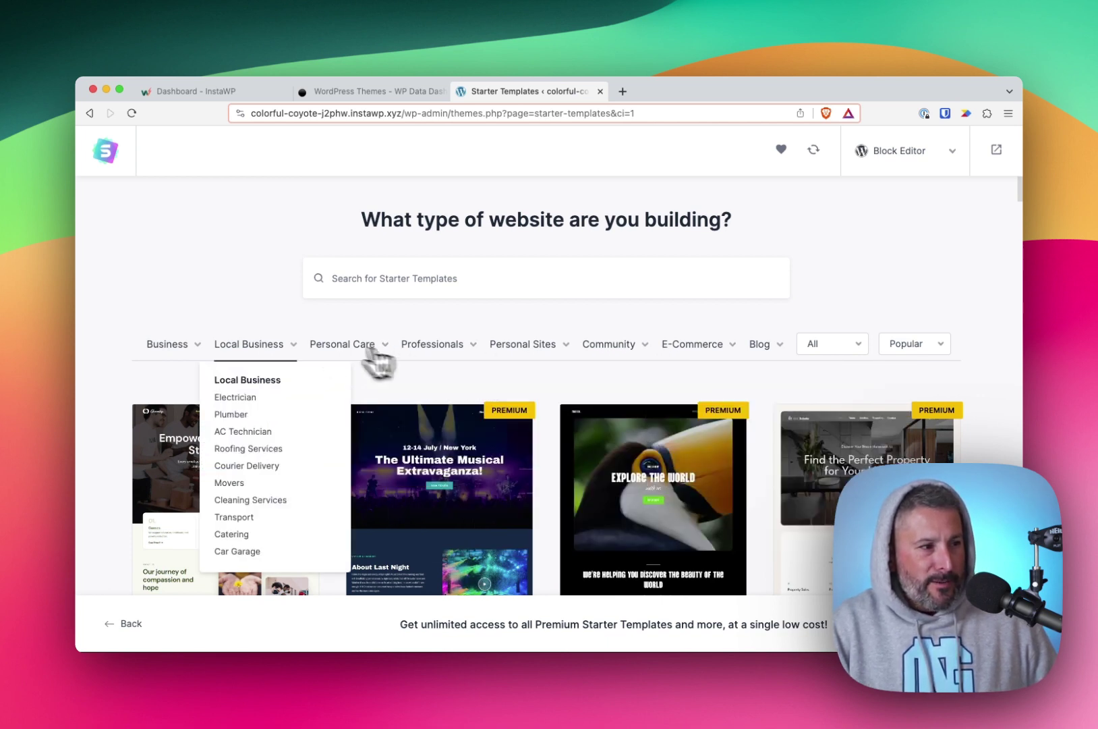
mouse_move(206, 357)
scroll(202, 499, "down", 10)
scroll(371, 523, "down", 15)
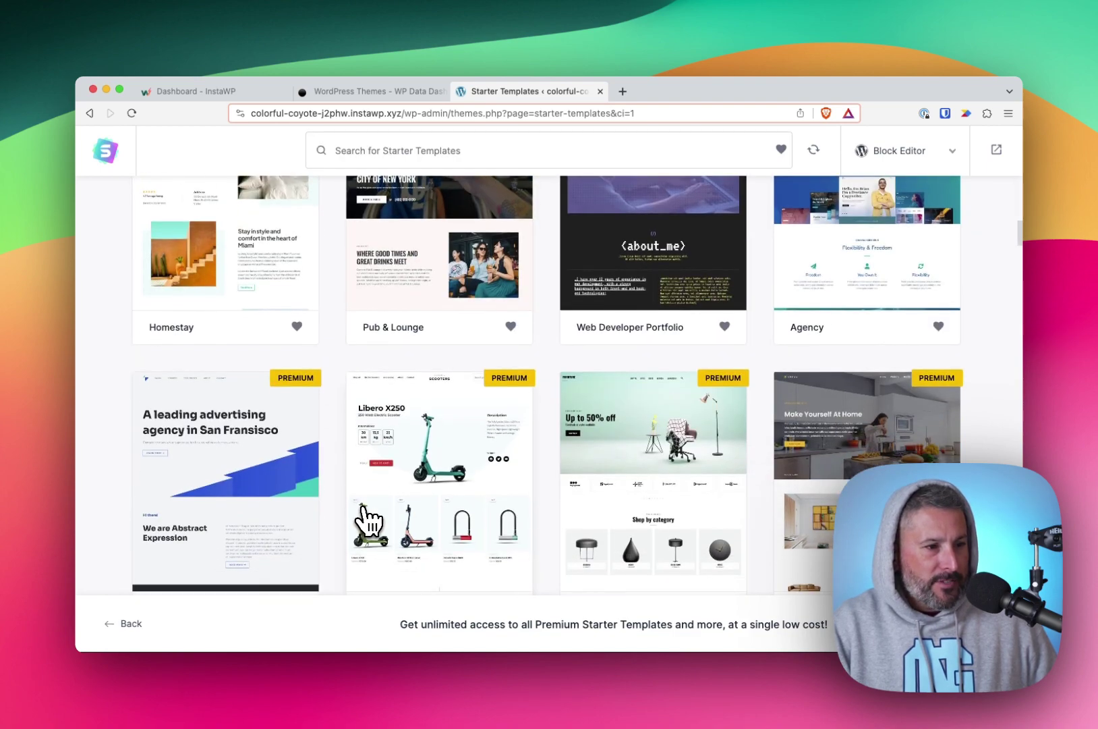
scroll(371, 523, "down", 14)
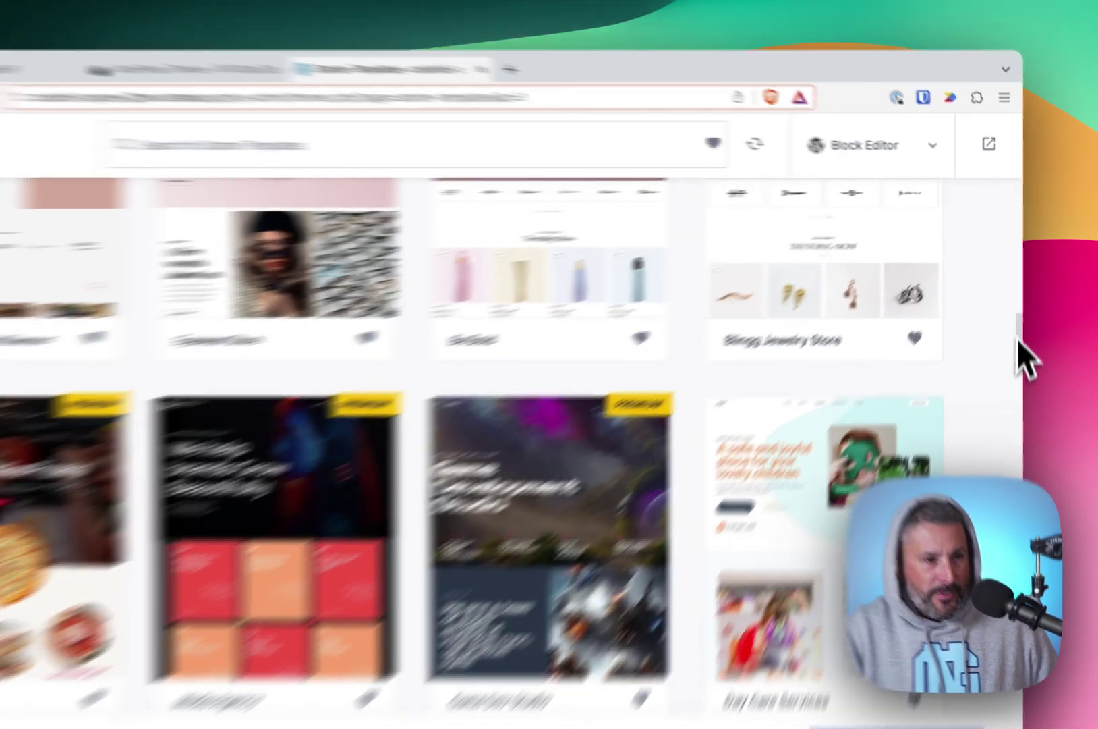
scroll(1023, 358, "down", 5)
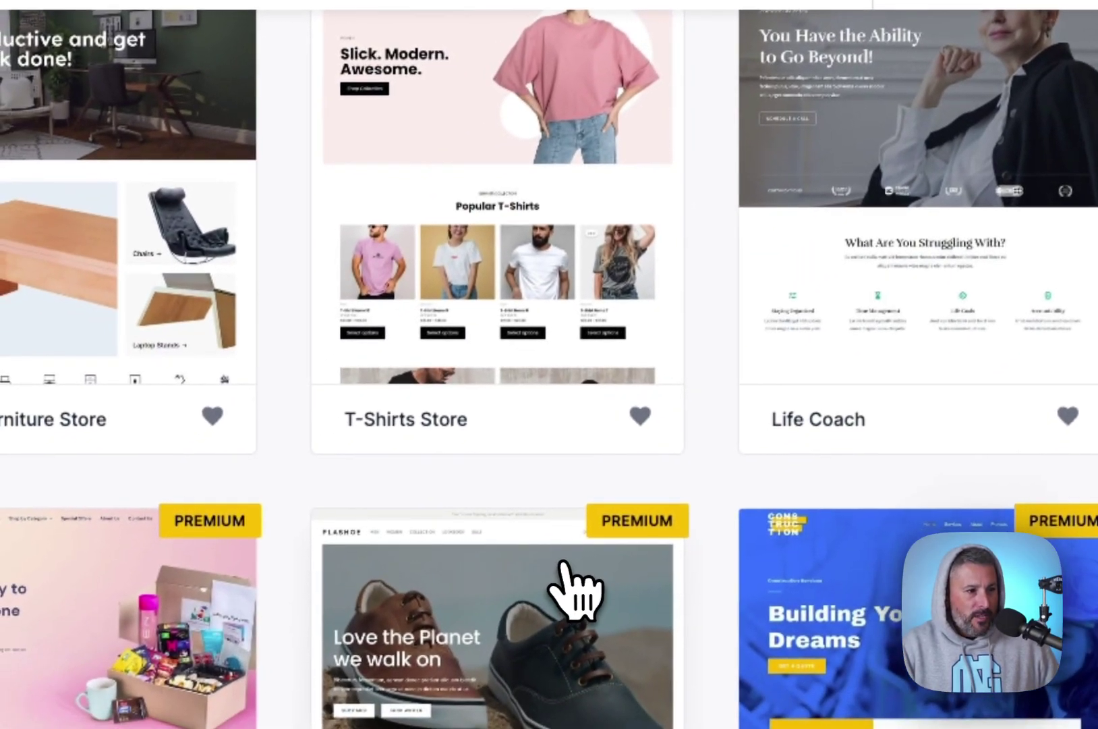
left_click(583, 583)
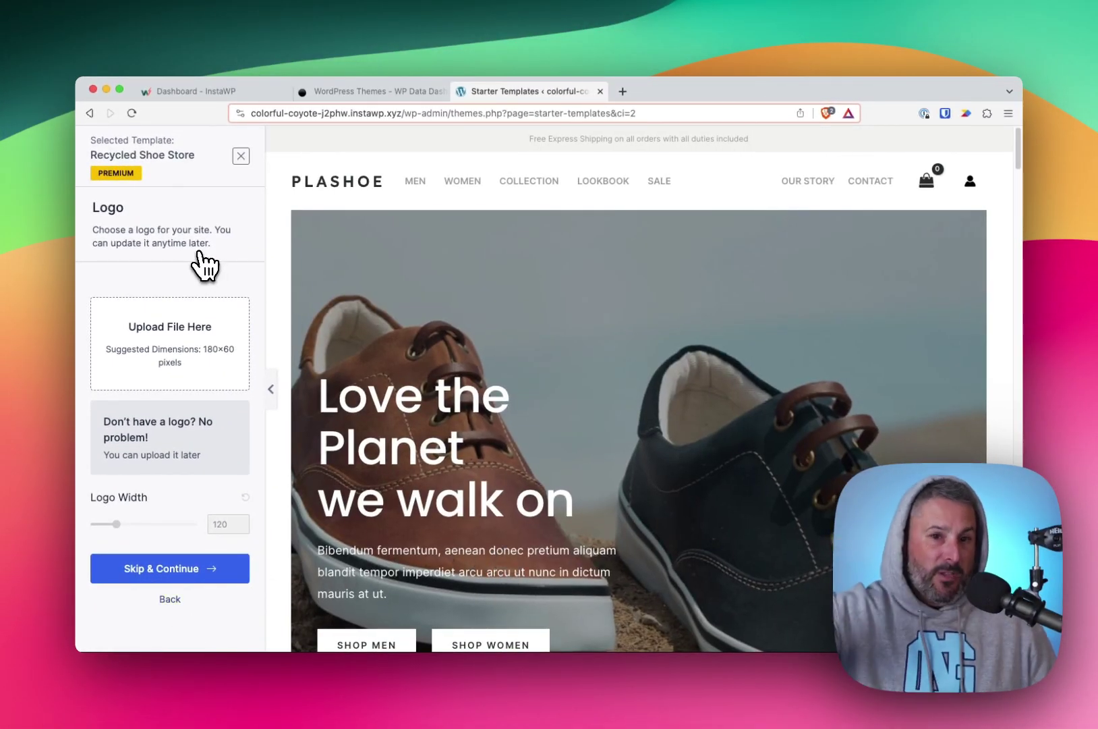
left_click(89, 113)
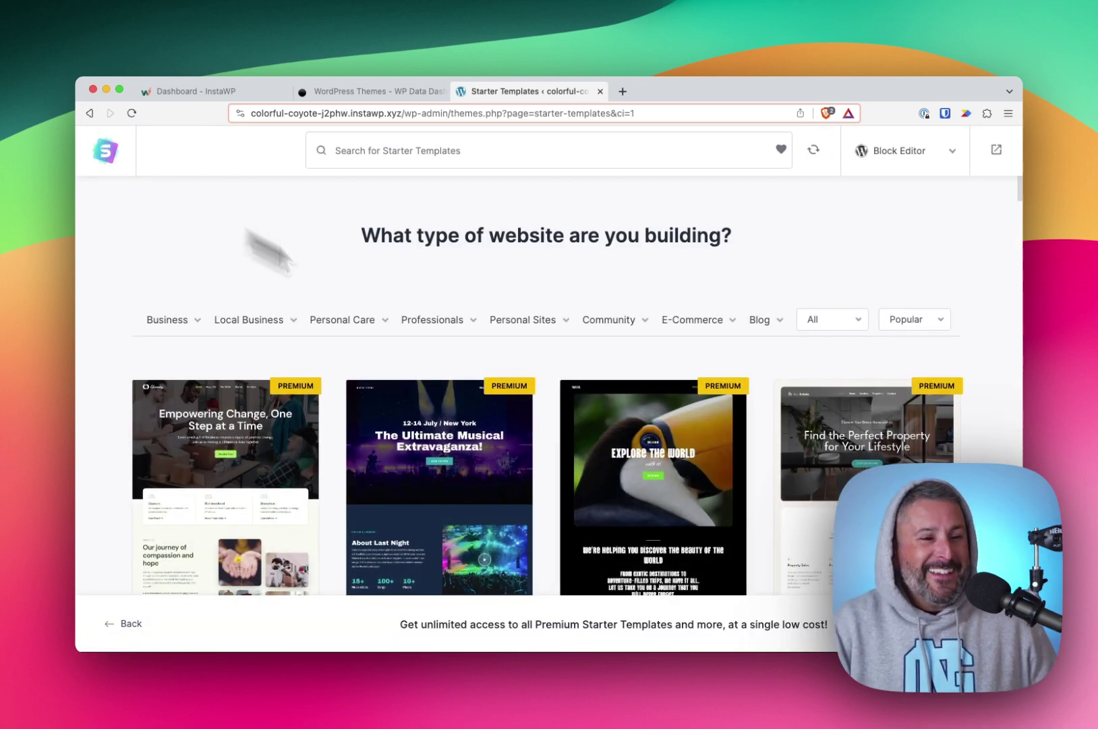
scroll(596, 489, "down", 15)
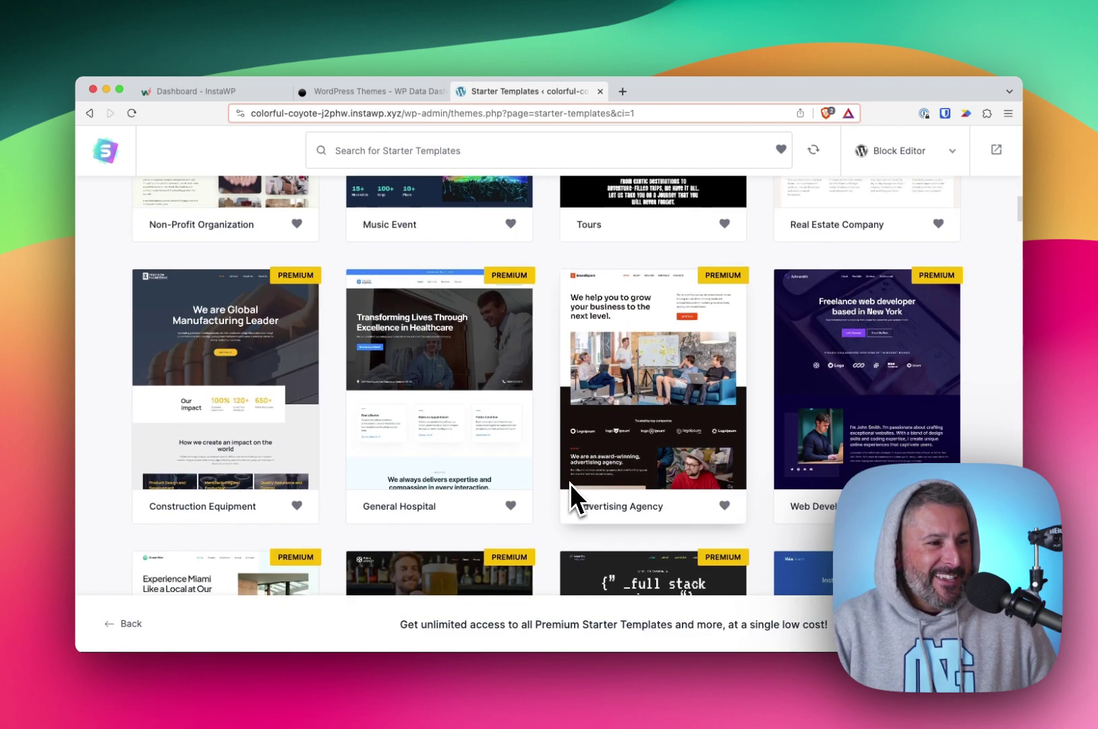
scroll(582, 483, "down", 8)
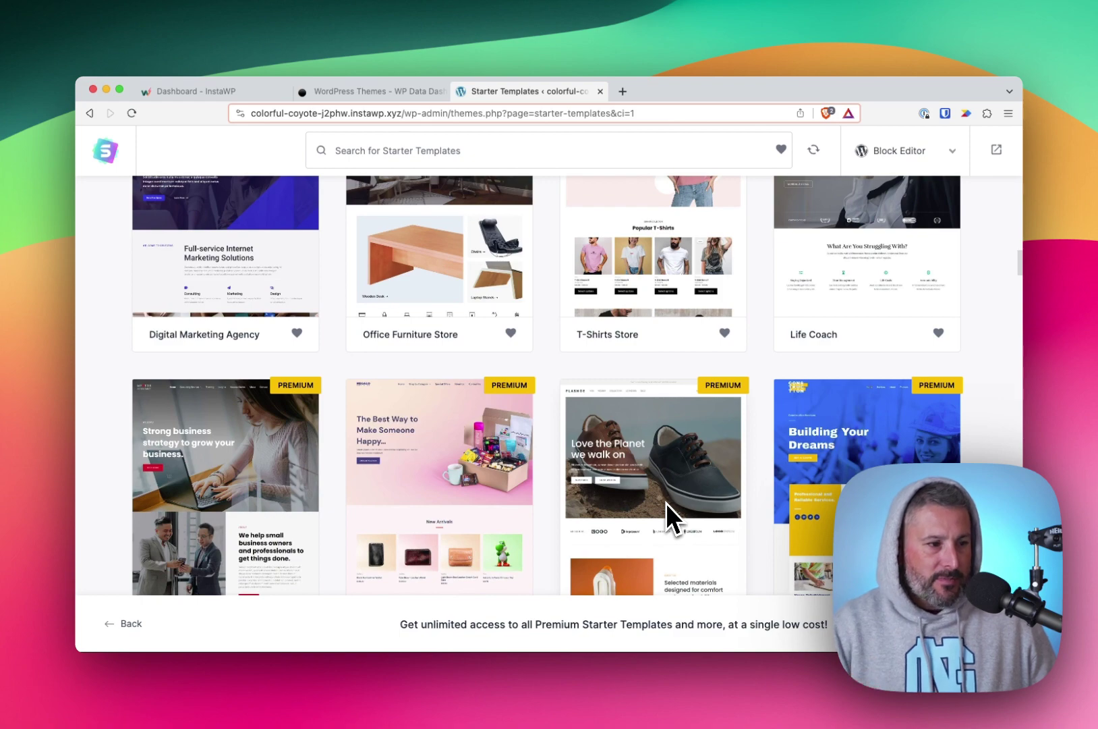
scroll(666, 503, "down", 6)
scroll(668, 507, "down", 3)
scroll(672, 507, "up", 20)
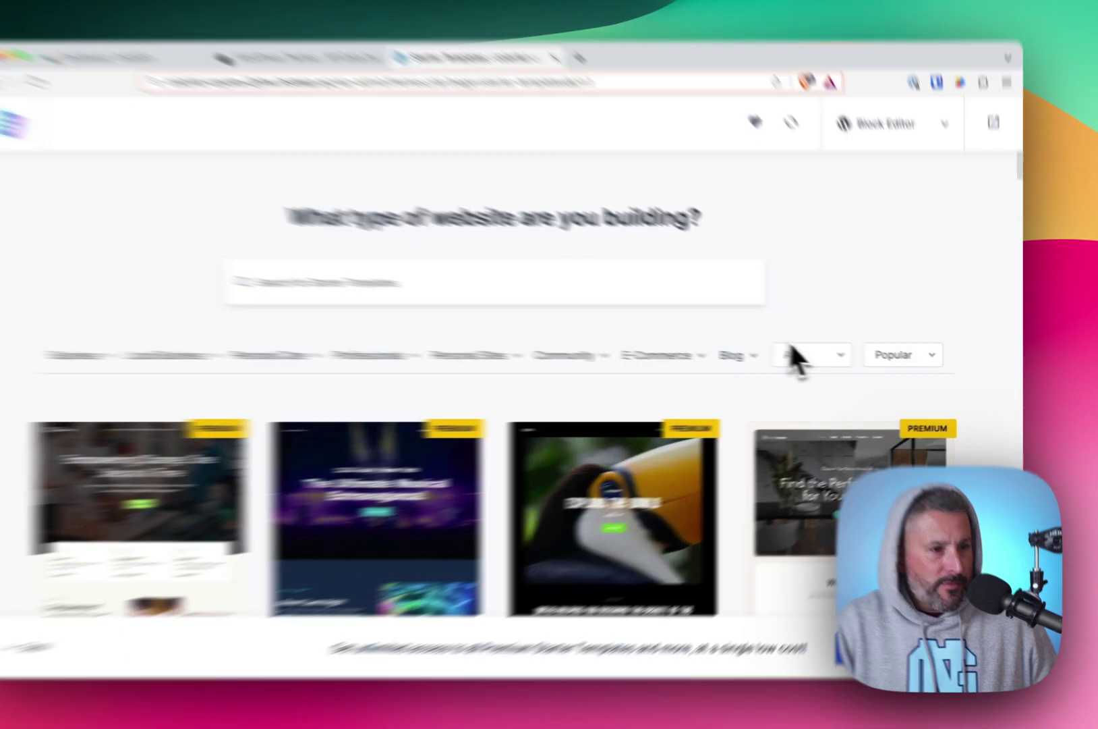
Filter the templates to Landing Pages and sort them by Latest.
left_click(892, 356)
left_click(892, 415)
scroll(897, 427, "down", 5)
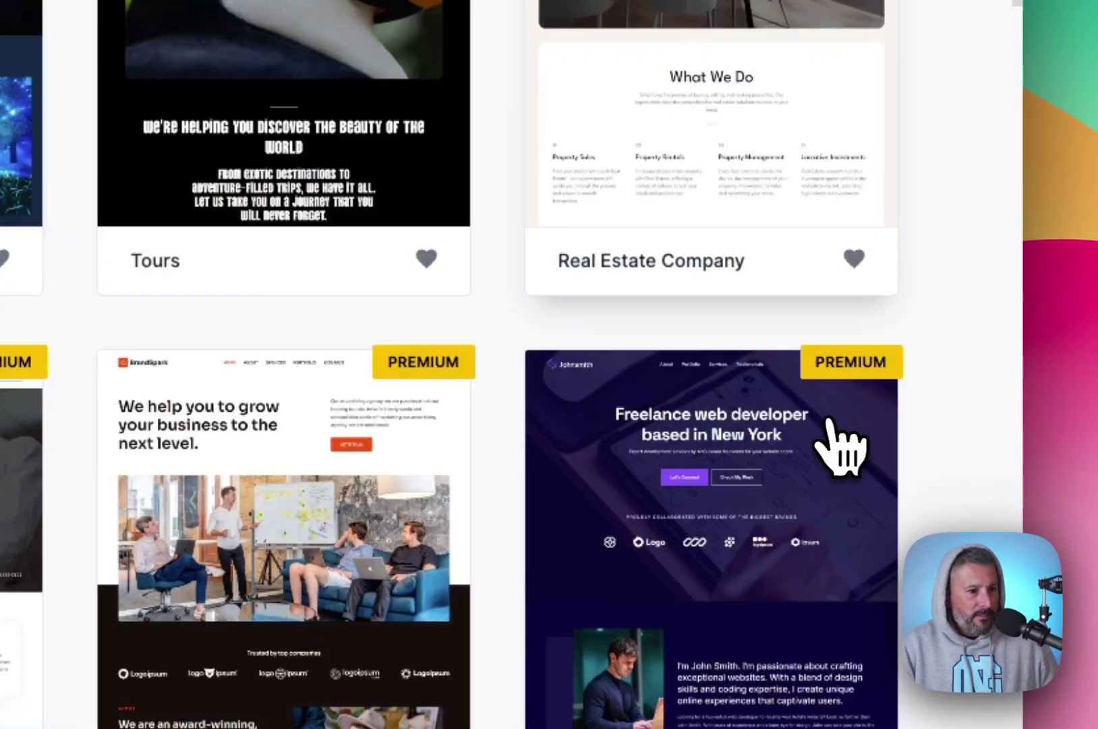
scroll(765, 437, "up", 10)
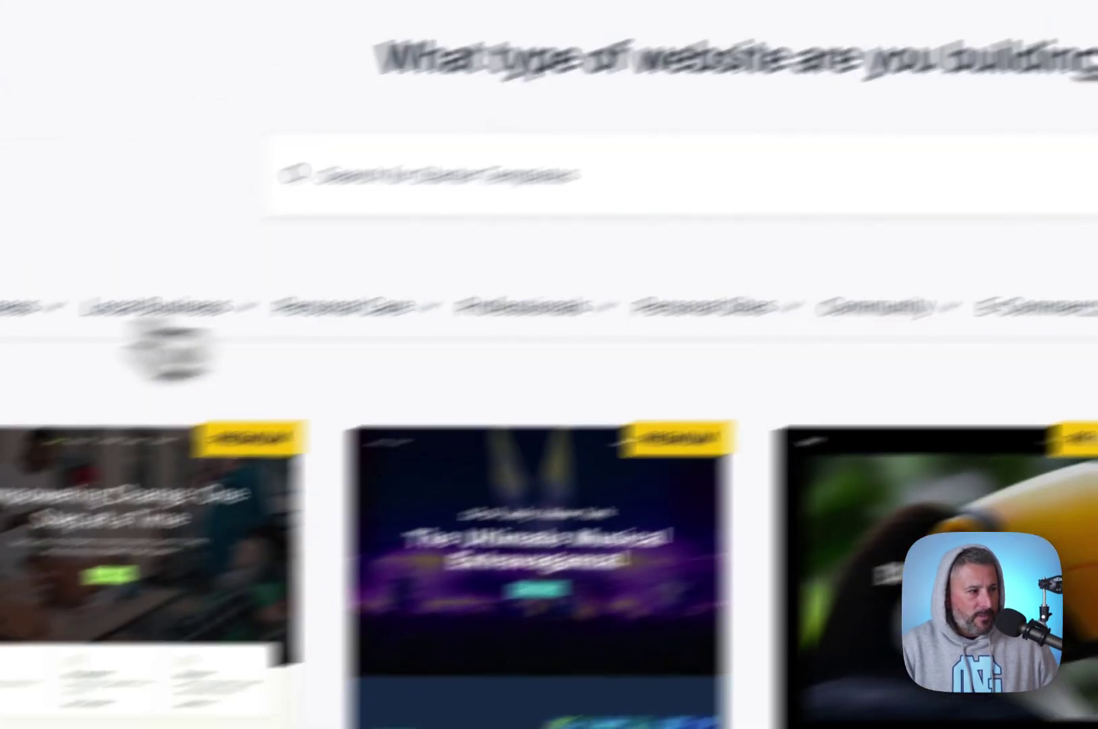
mouse_move(246, 280)
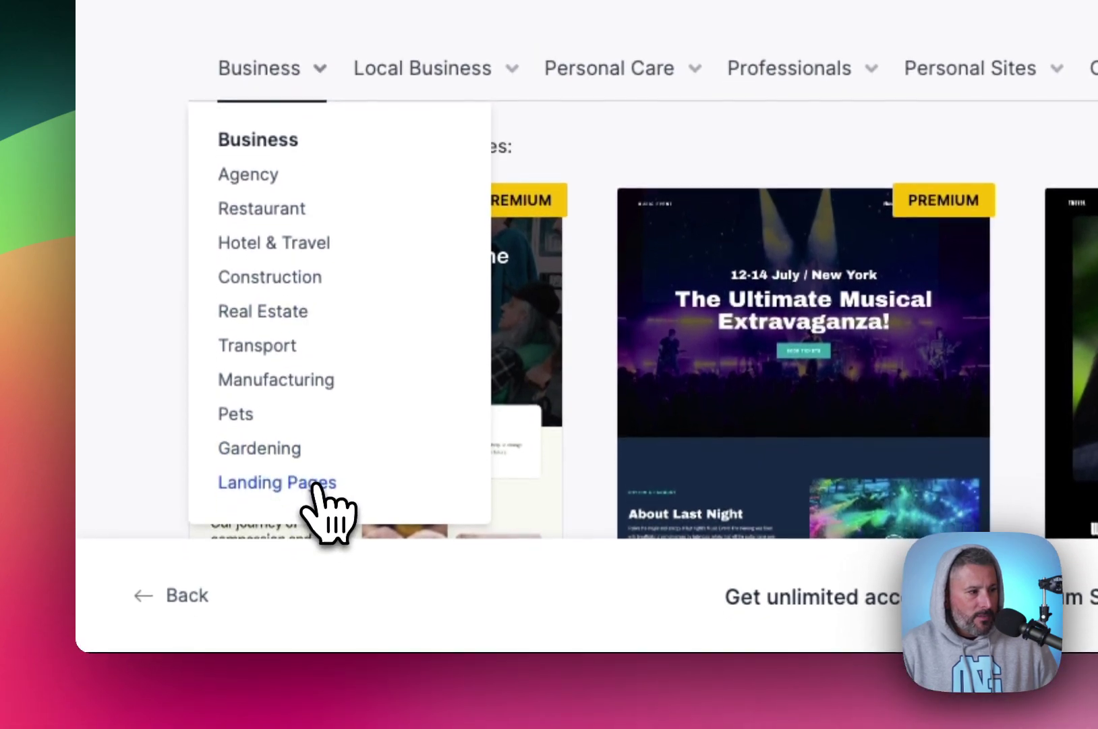
left_click(315, 487)
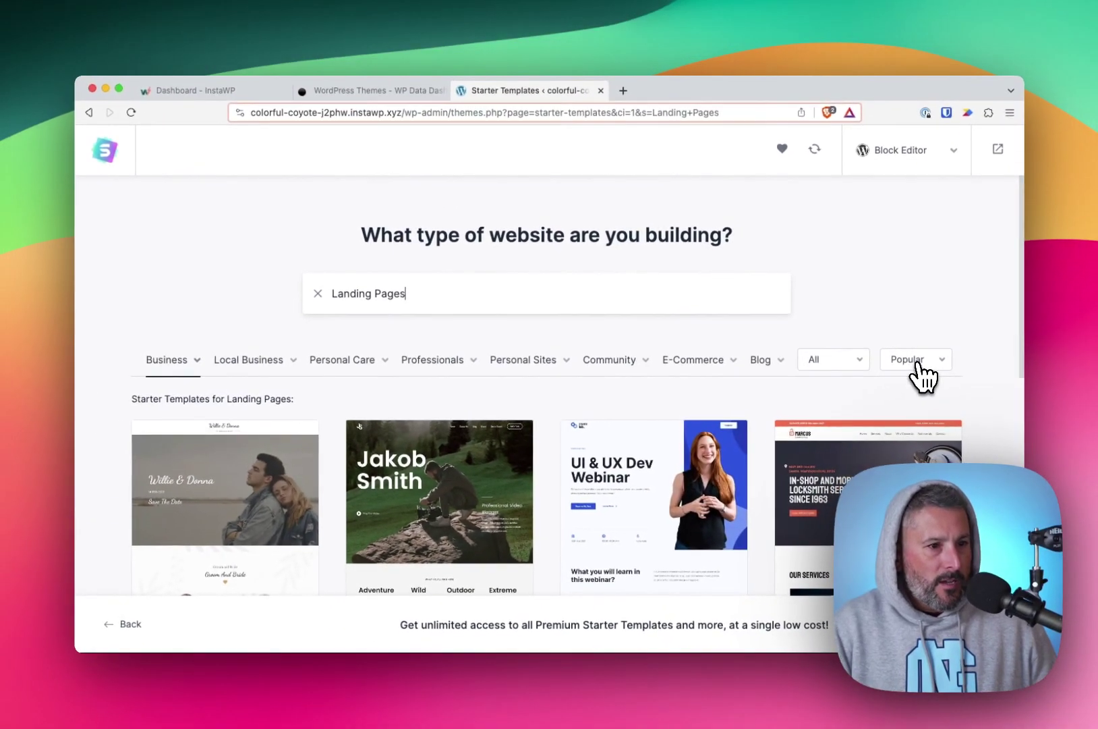
left_click(923, 364)
left_click(918, 418)
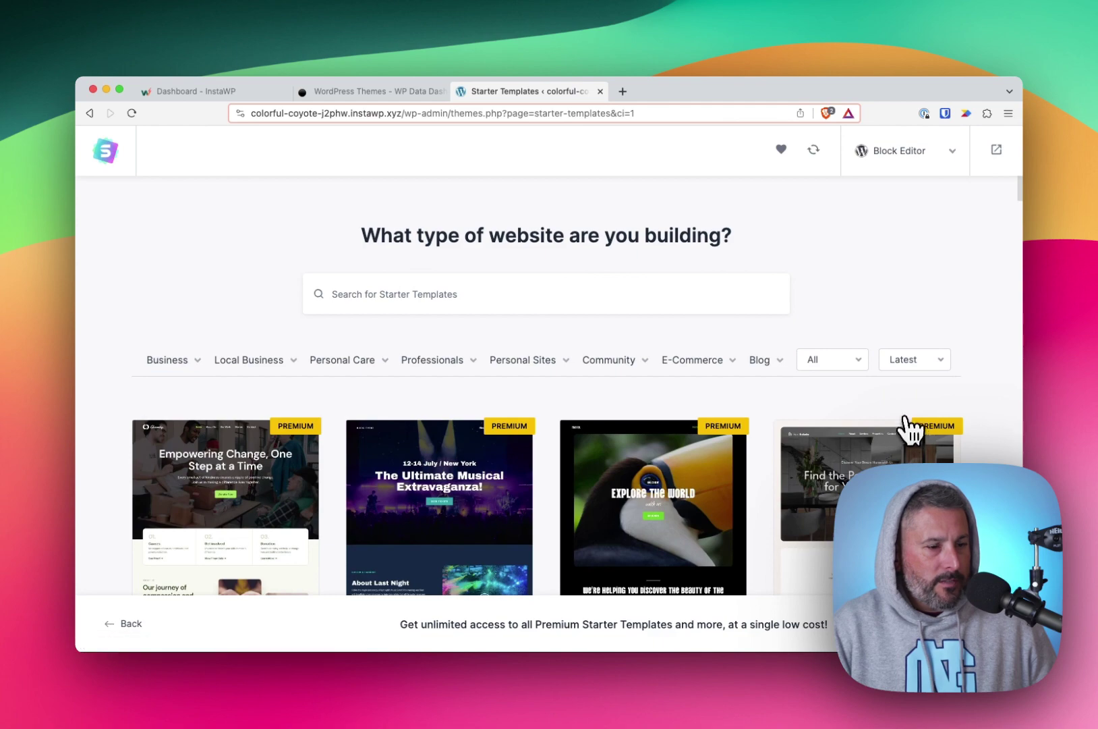
Show only Landing Pages templates and select the Outdoor Adventure template.
scroll(870, 405, "down", 10)
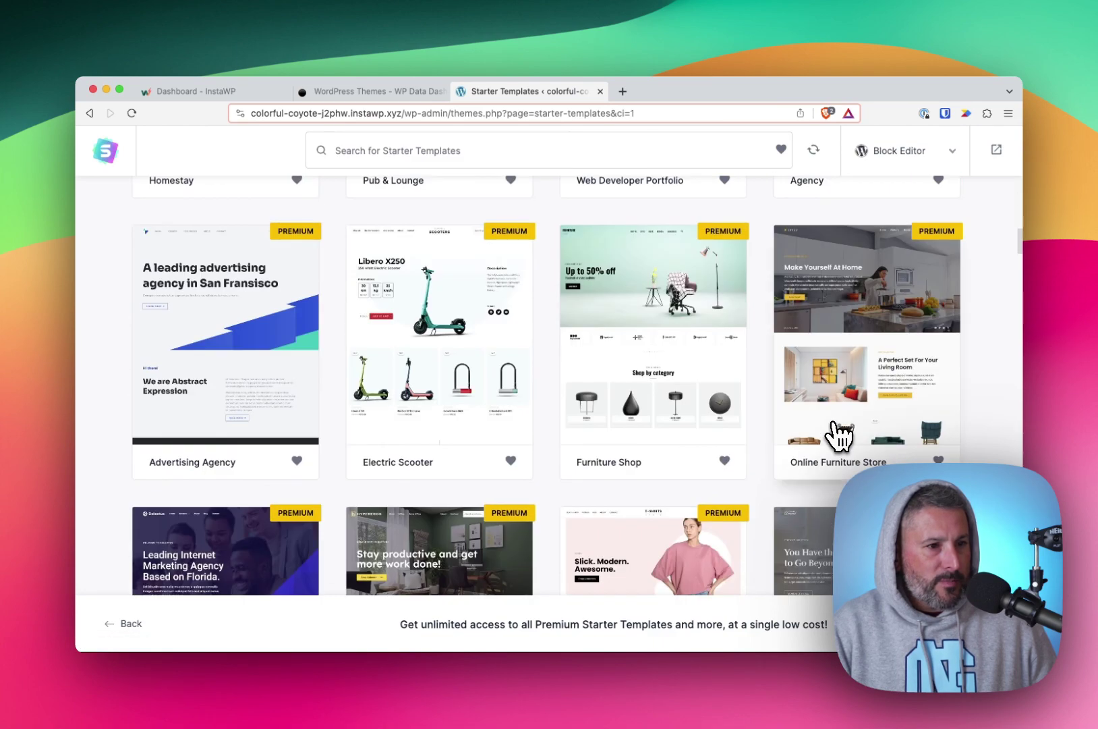
scroll(841, 435, "up", 10)
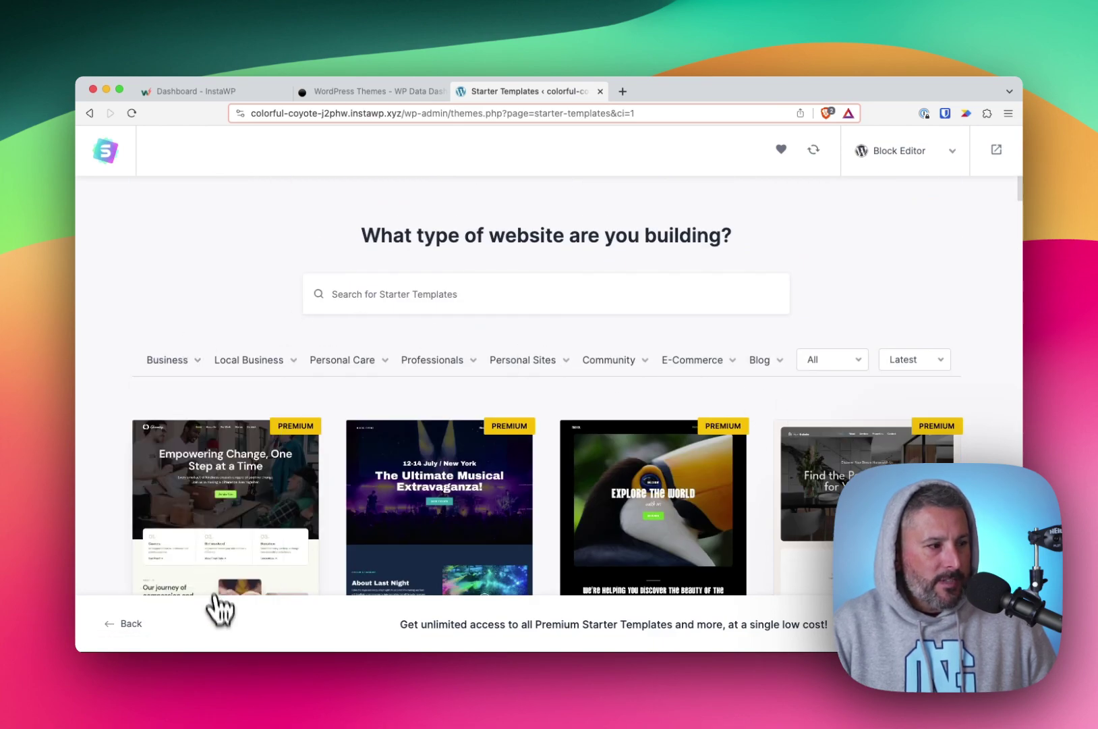
mouse_move(167, 359)
left_click(181, 568)
scroll(513, 506, "down", 5)
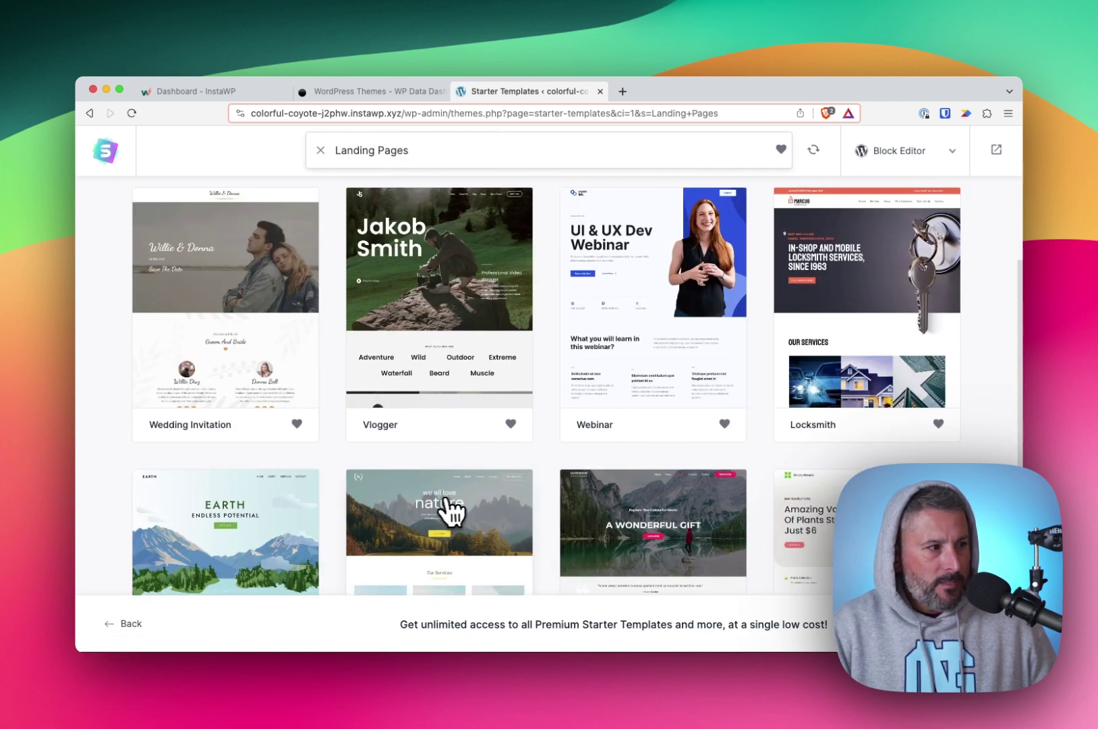
scroll(472, 516, "down", 3)
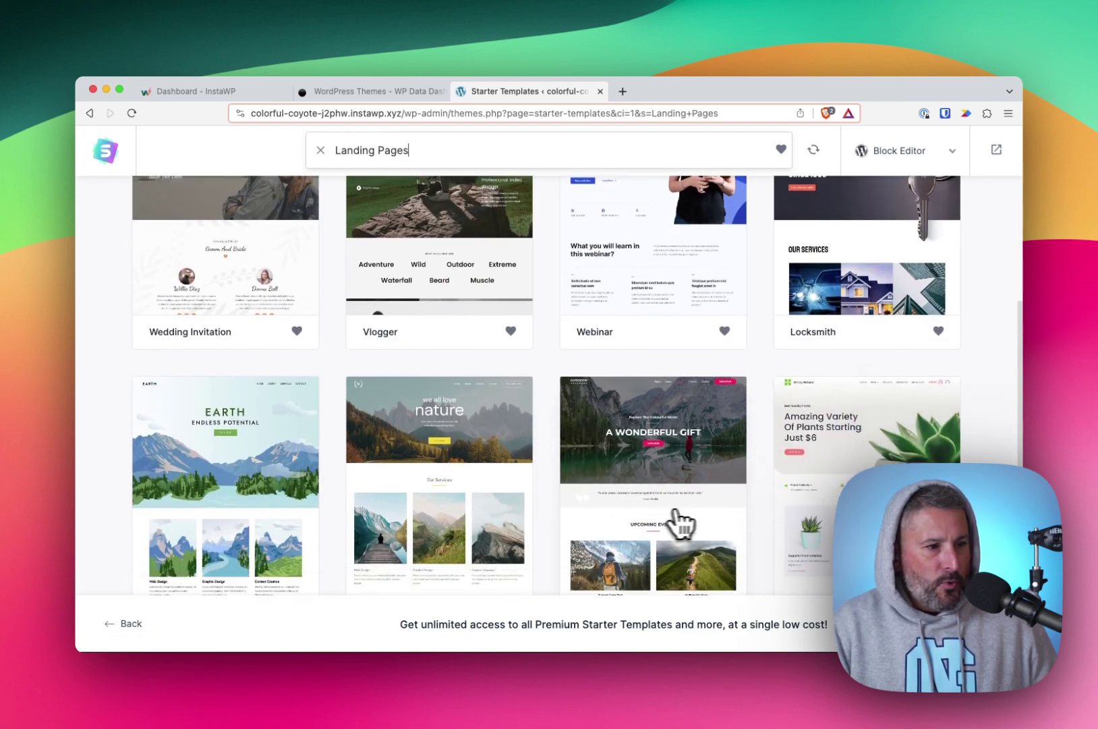
scroll(665, 479, "down", 2)
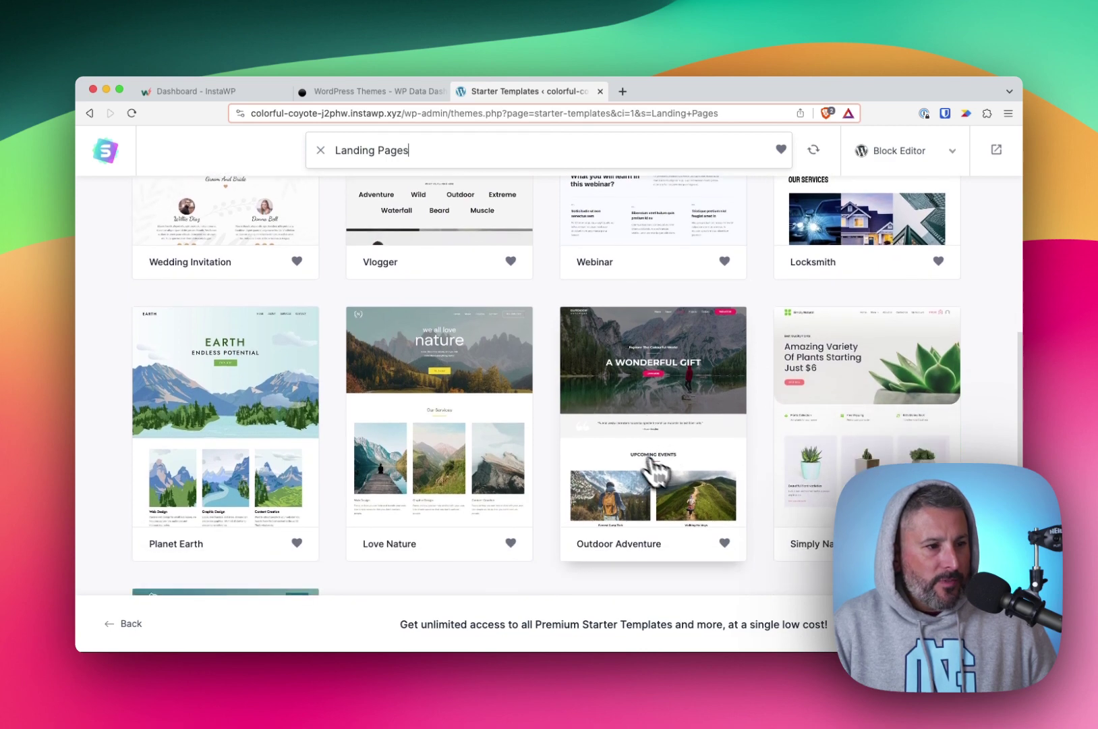
left_click(662, 473)
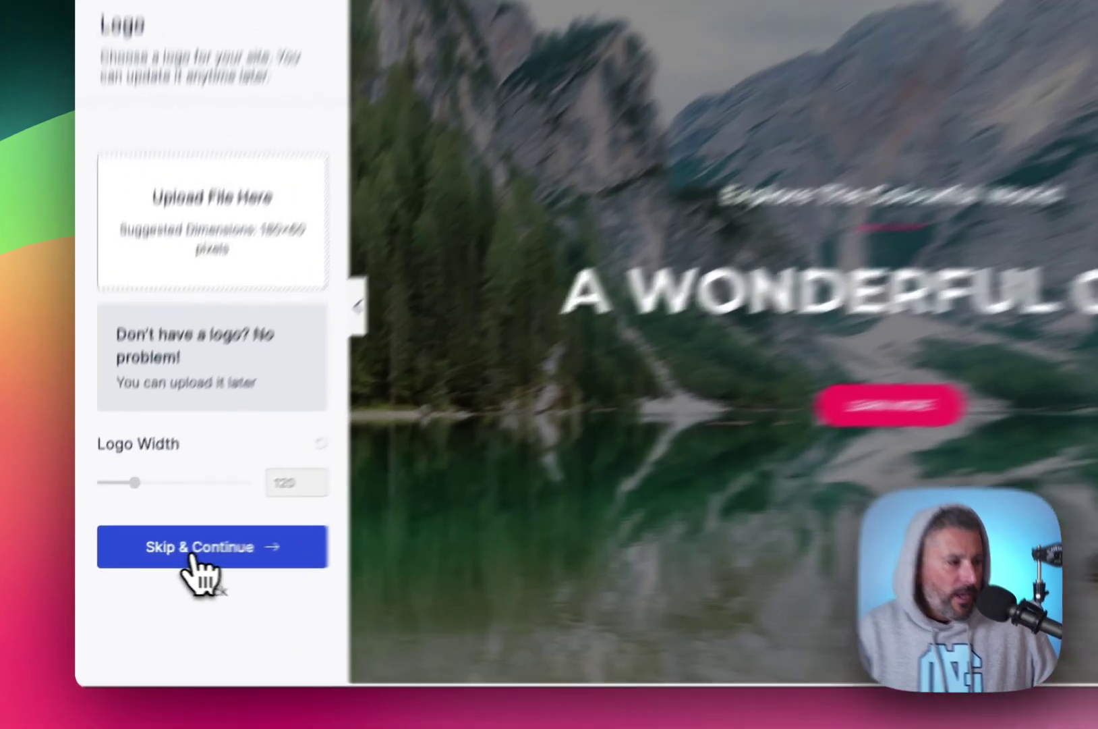
Skip the logo and apply the purple palette after trying pink and orange.
left_click(157, 554)
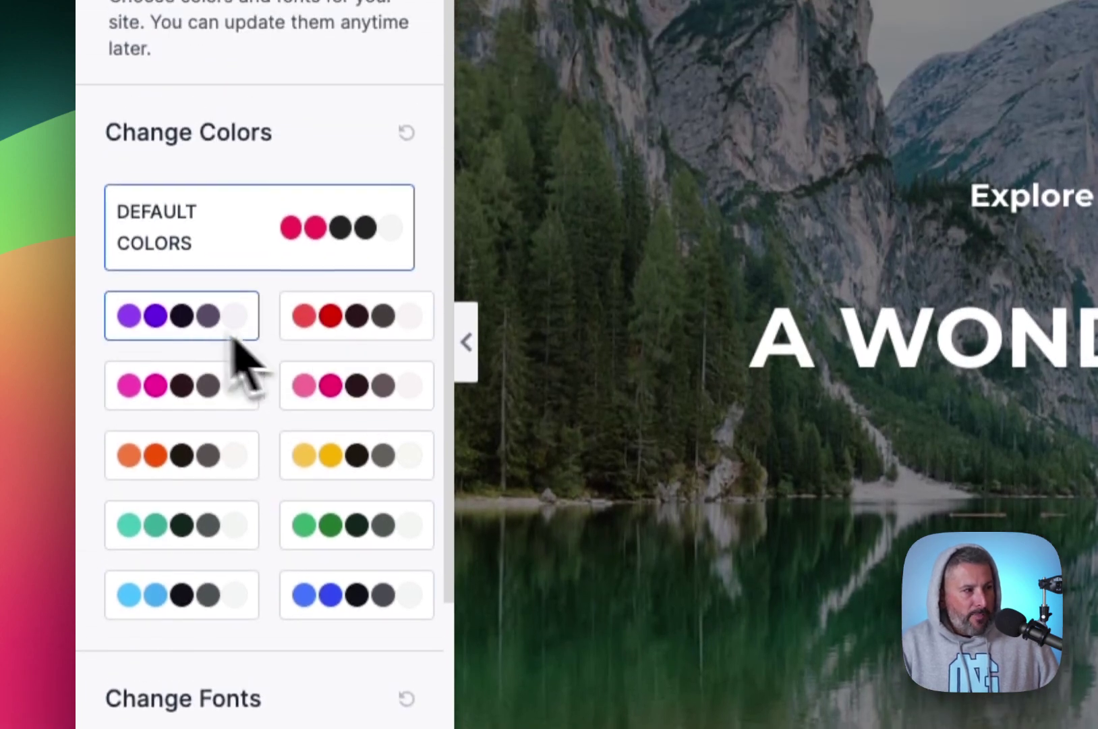
left_click(226, 317)
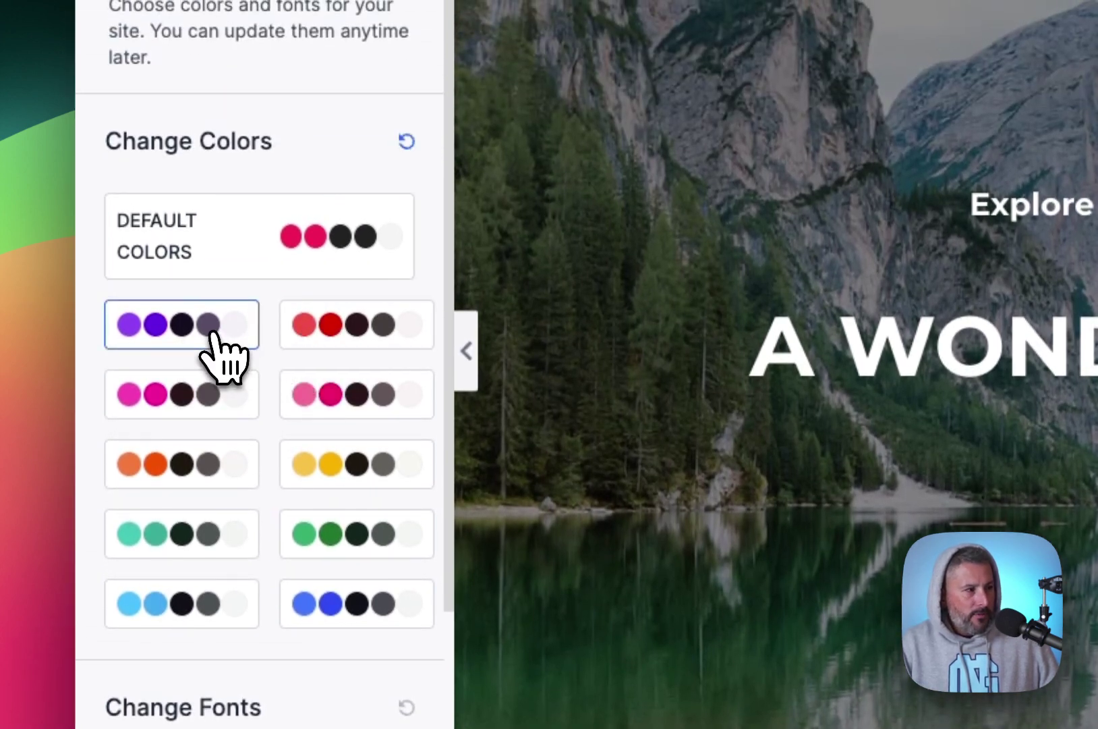
left_click(215, 394)
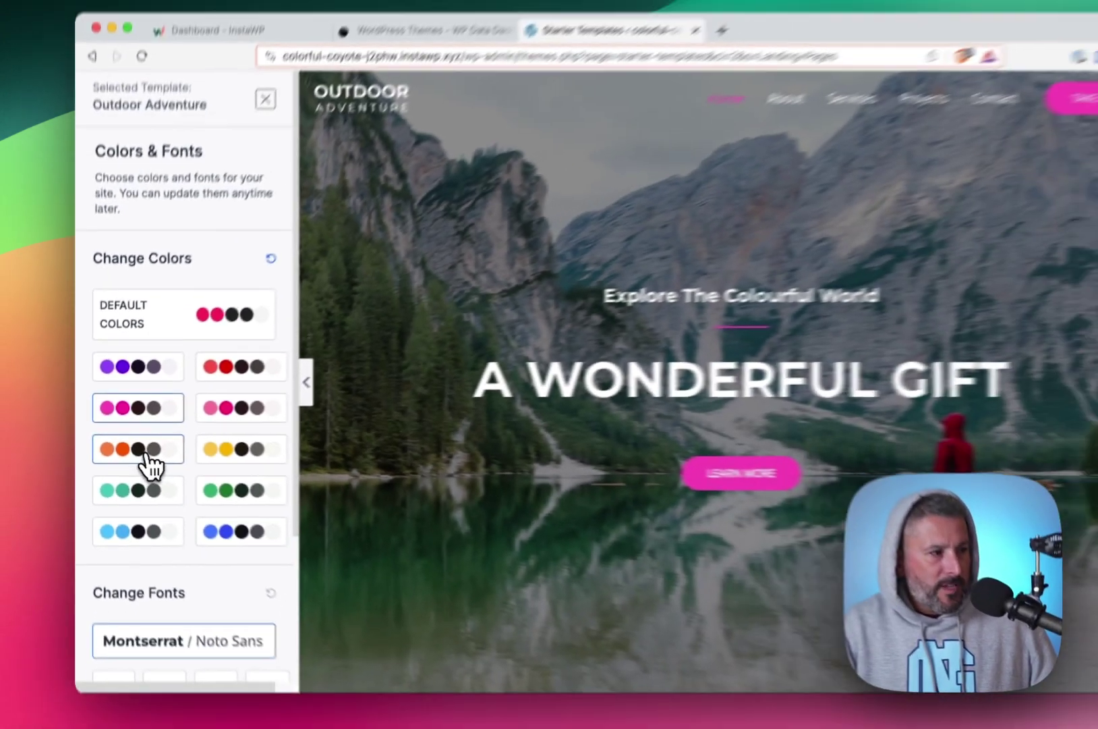
left_click(203, 466)
left_click(218, 410)
left_click(139, 378)
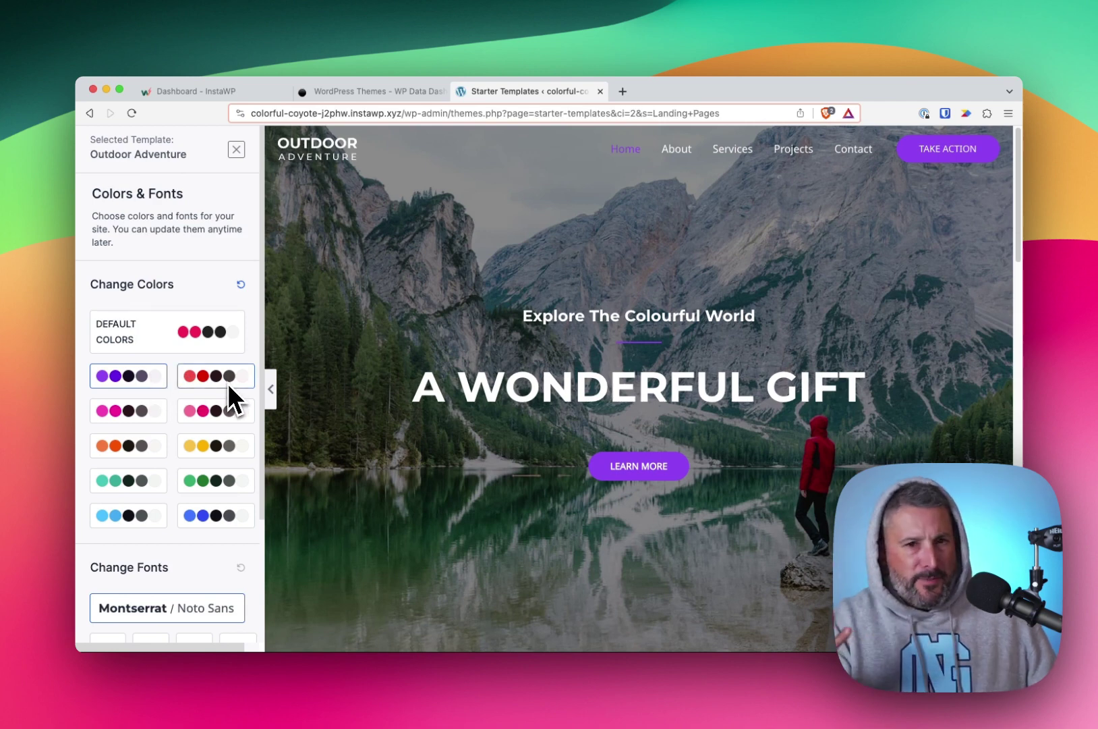
left_click(168, 413)
left_click(146, 378)
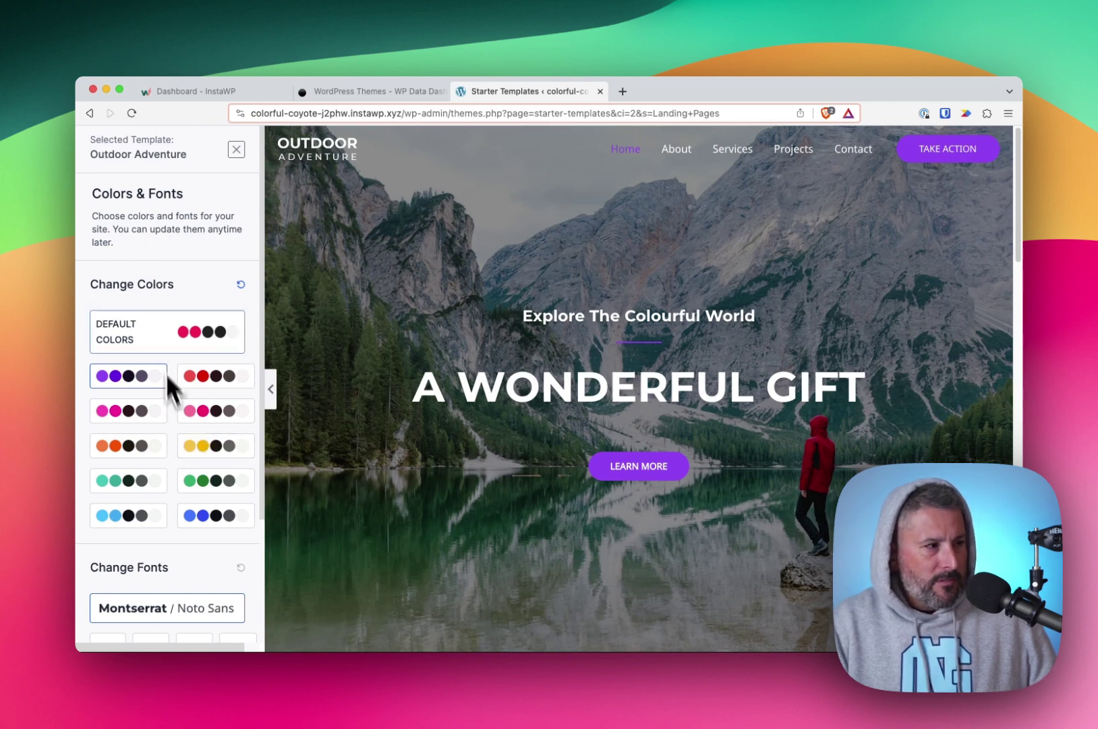
Choose the Poppins / Lato font pairing and scroll the preview to check it.
scroll(143, 405, "down", 3)
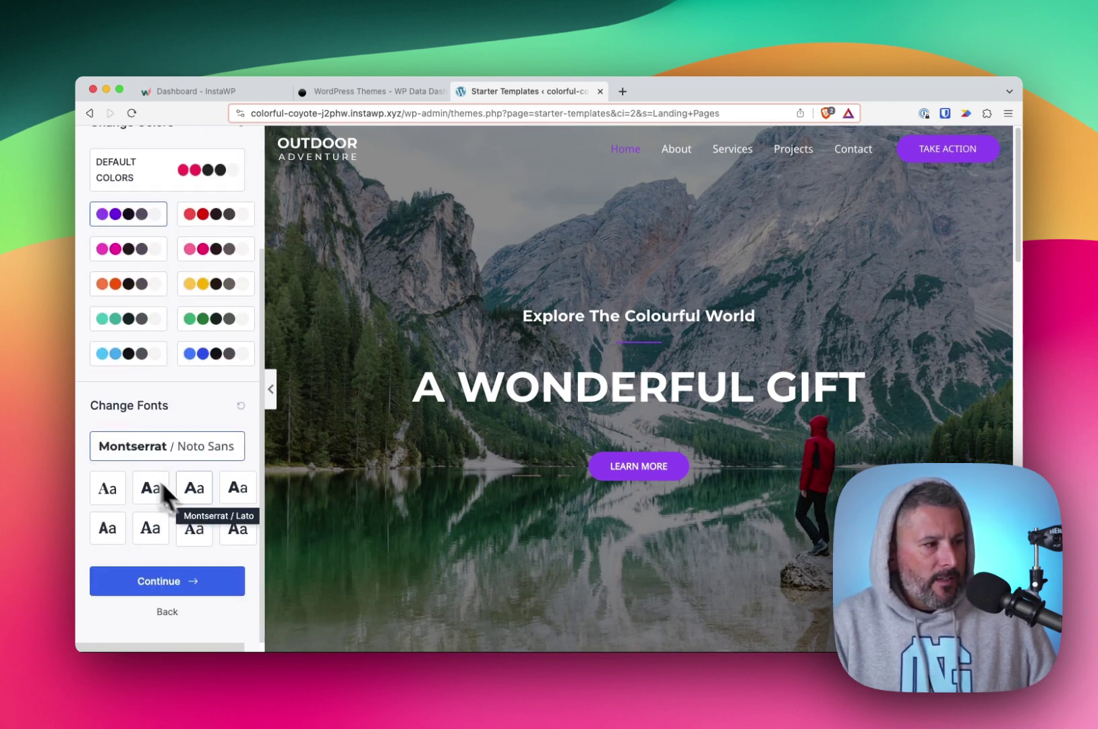
left_click(151, 532)
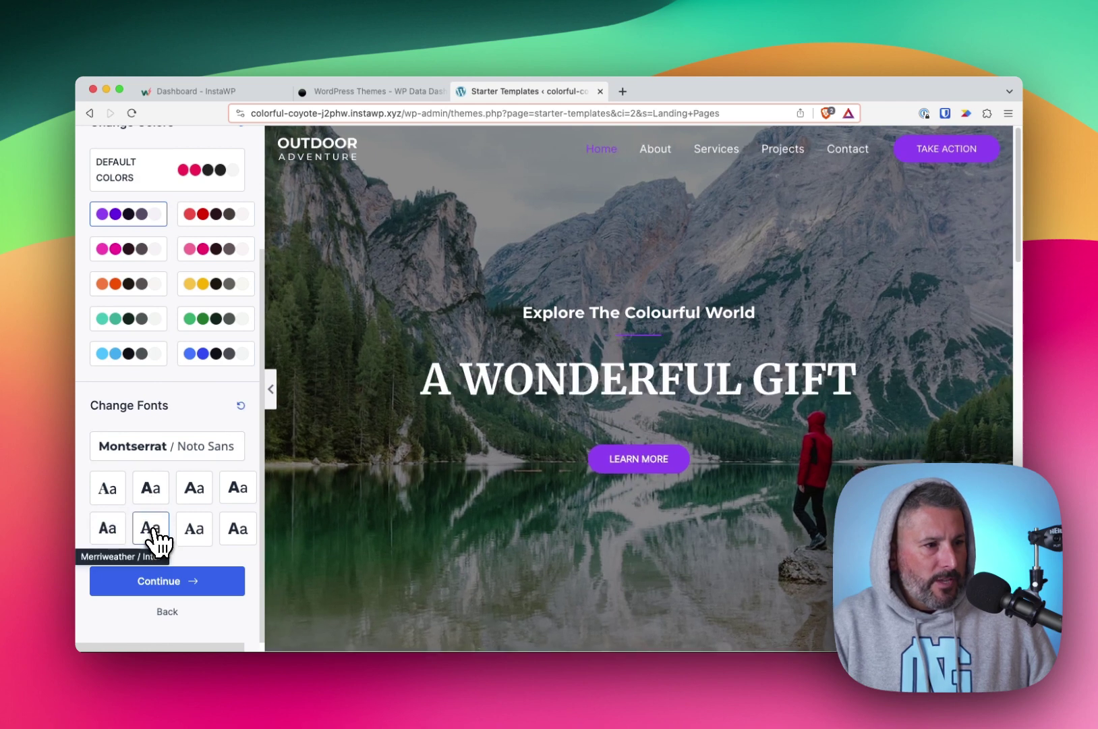
left_click(240, 529)
left_click(241, 502)
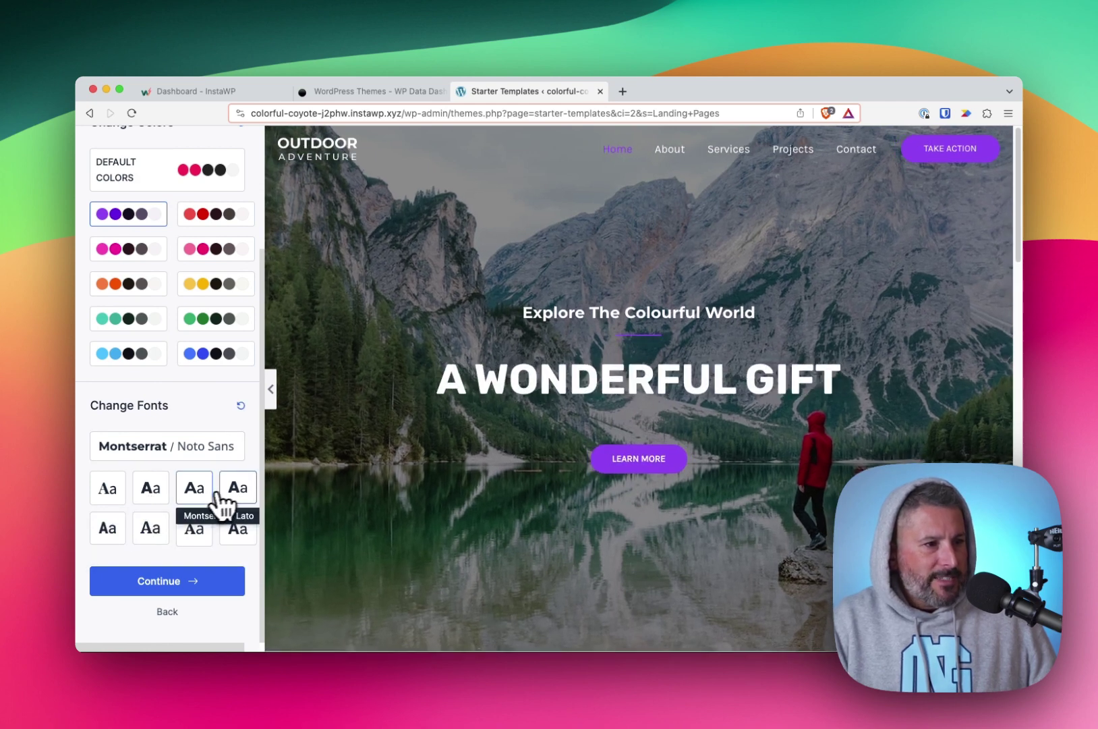
left_click(195, 504)
left_click(151, 489)
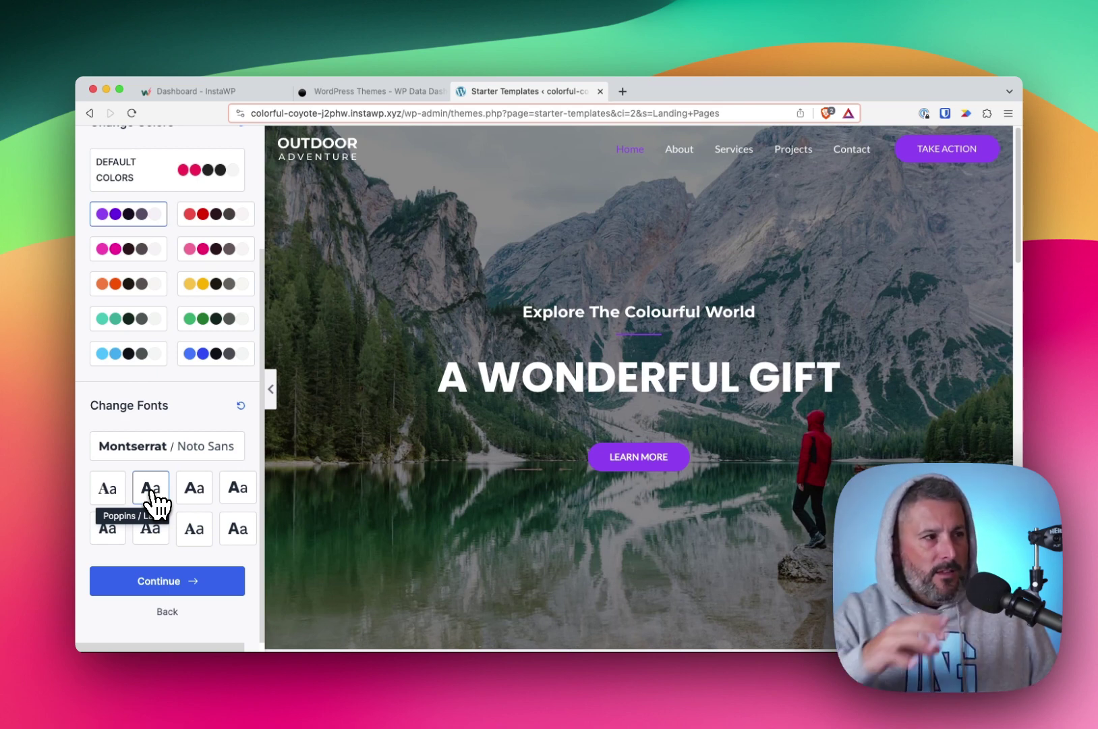
scroll(155, 482, "up", 5)
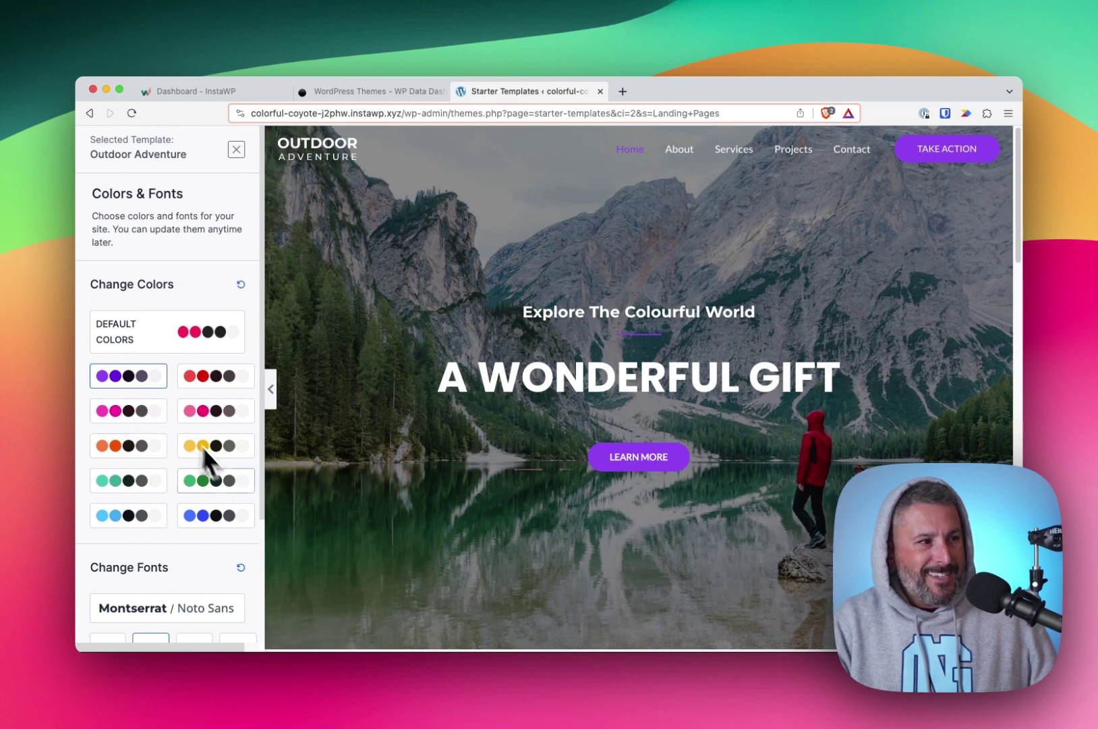
scroll(267, 536, "down", 10)
scroll(152, 508, "down", 5)
scroll(373, 522, "down", 5)
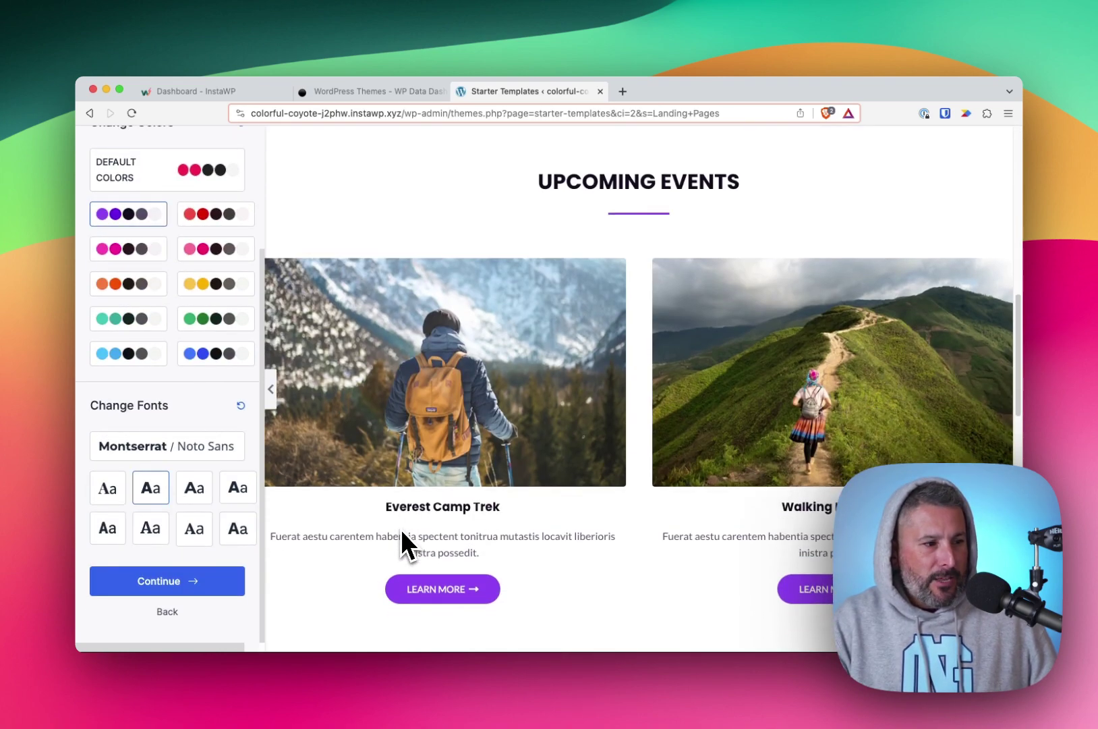
scroll(401, 528, "down", 10)
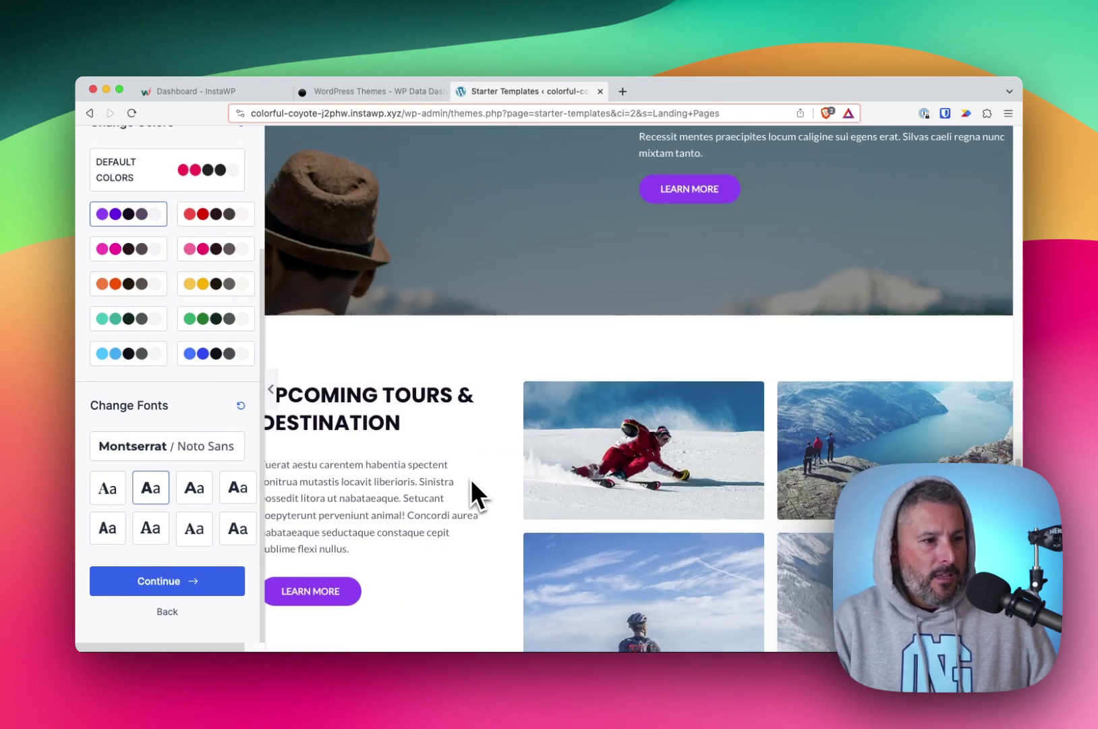
scroll(468, 478, "down", 3)
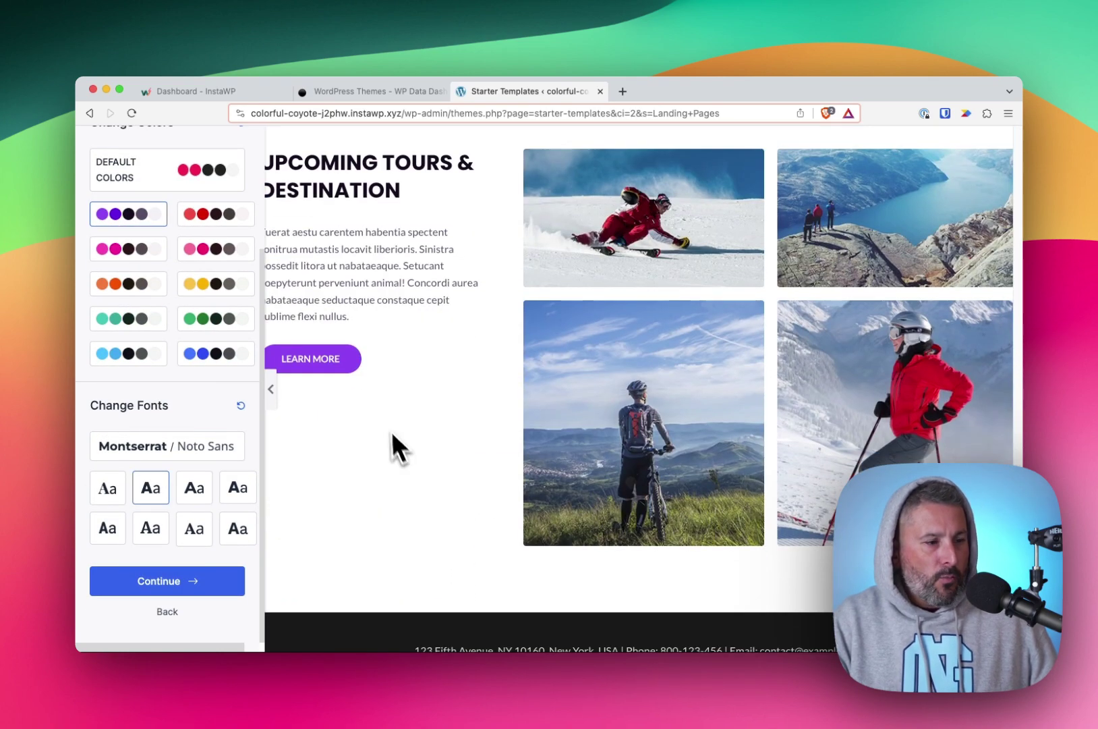
Keep all Advanced Options import checkboxes on and Submit & Build My Website.
left_click(174, 582)
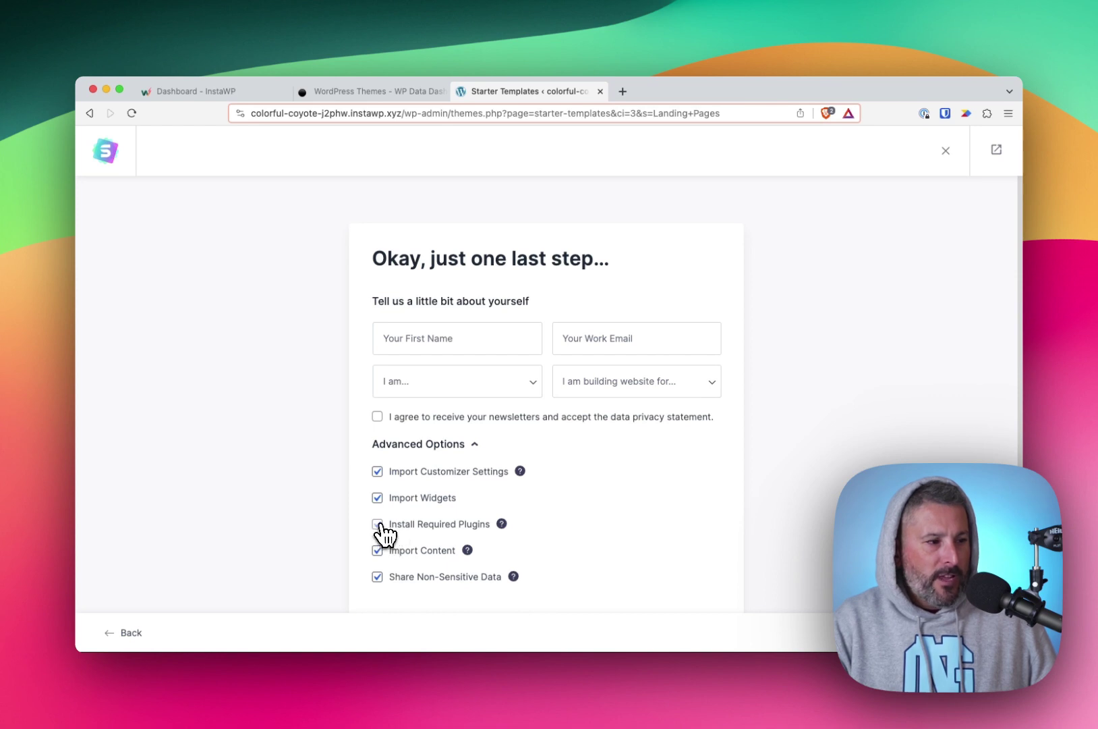
mouse_move(502, 528)
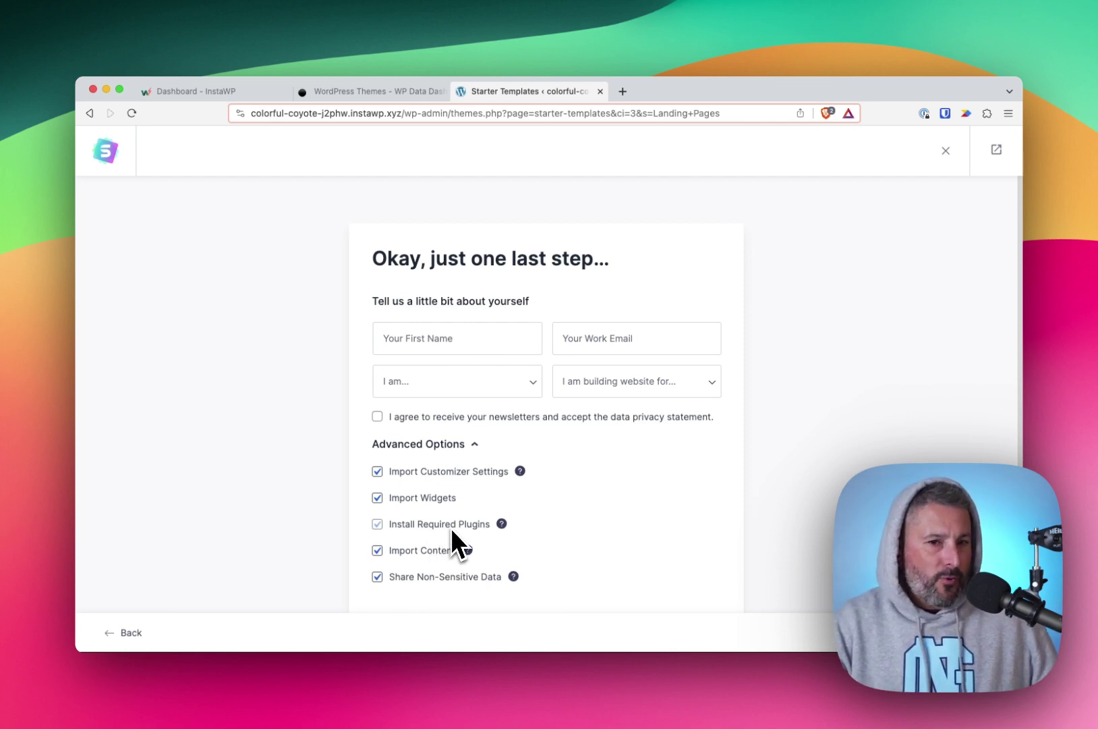
scroll(425, 536, "down", 1)
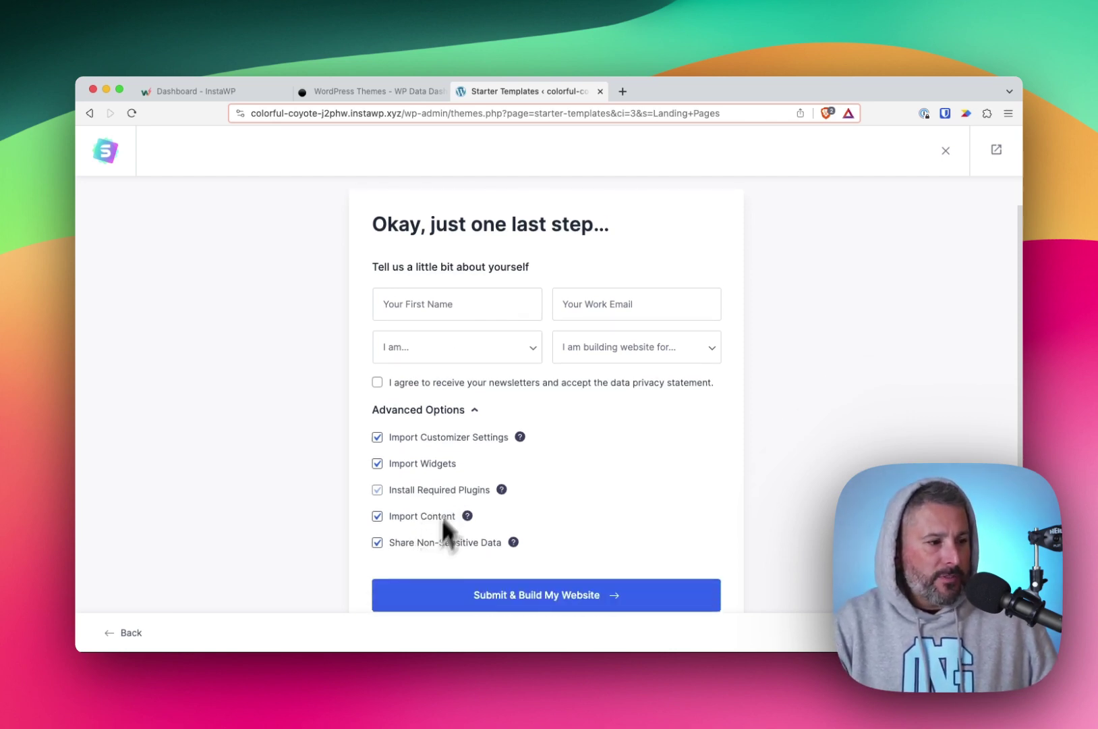
scroll(513, 580, "down", 1)
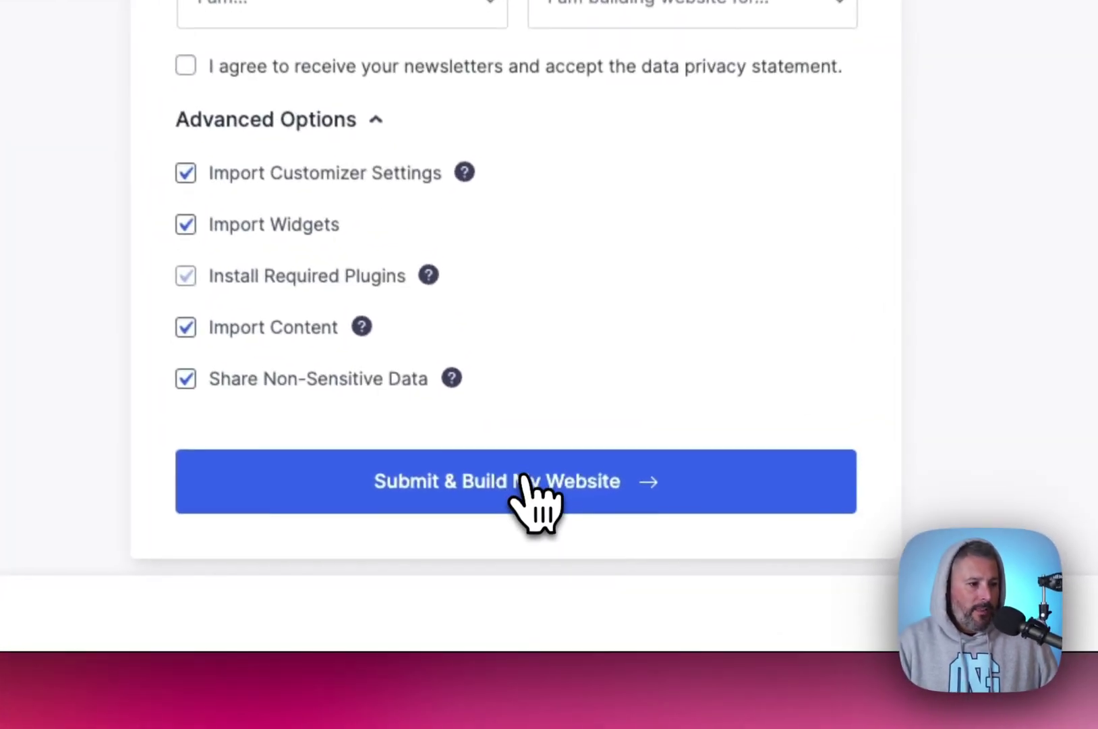
left_click(553, 565)
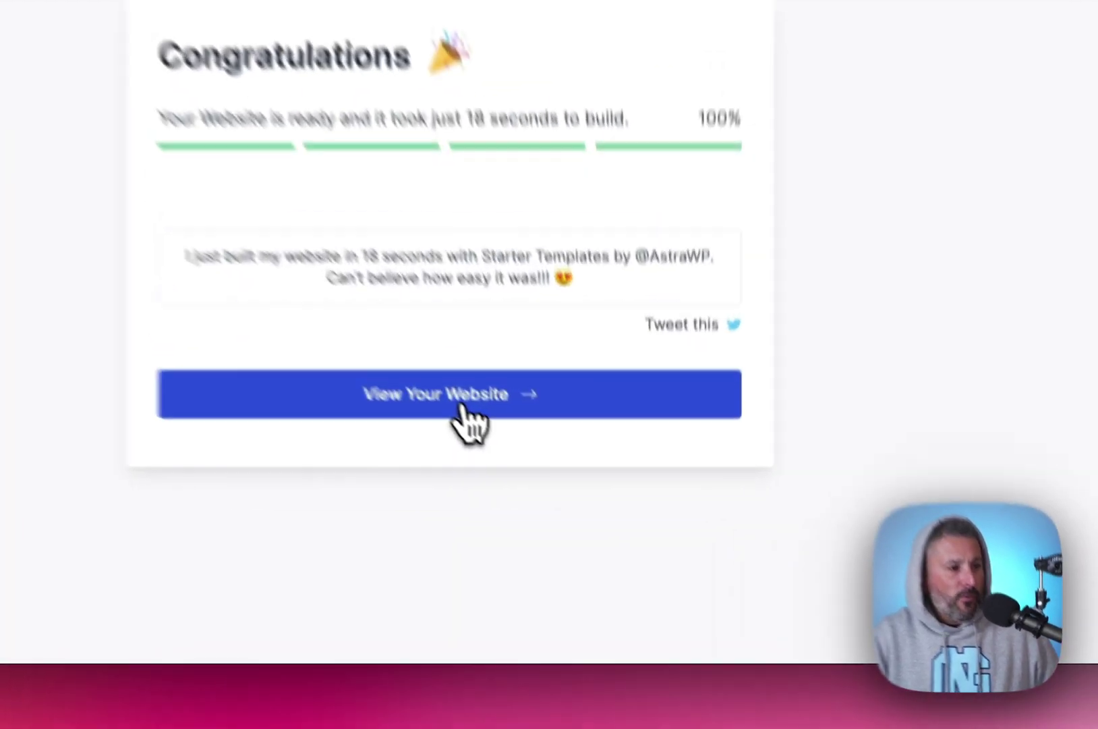
Open the finished Outdoor Adventure site and scroll its home page to the footer and back.
left_click(553, 492)
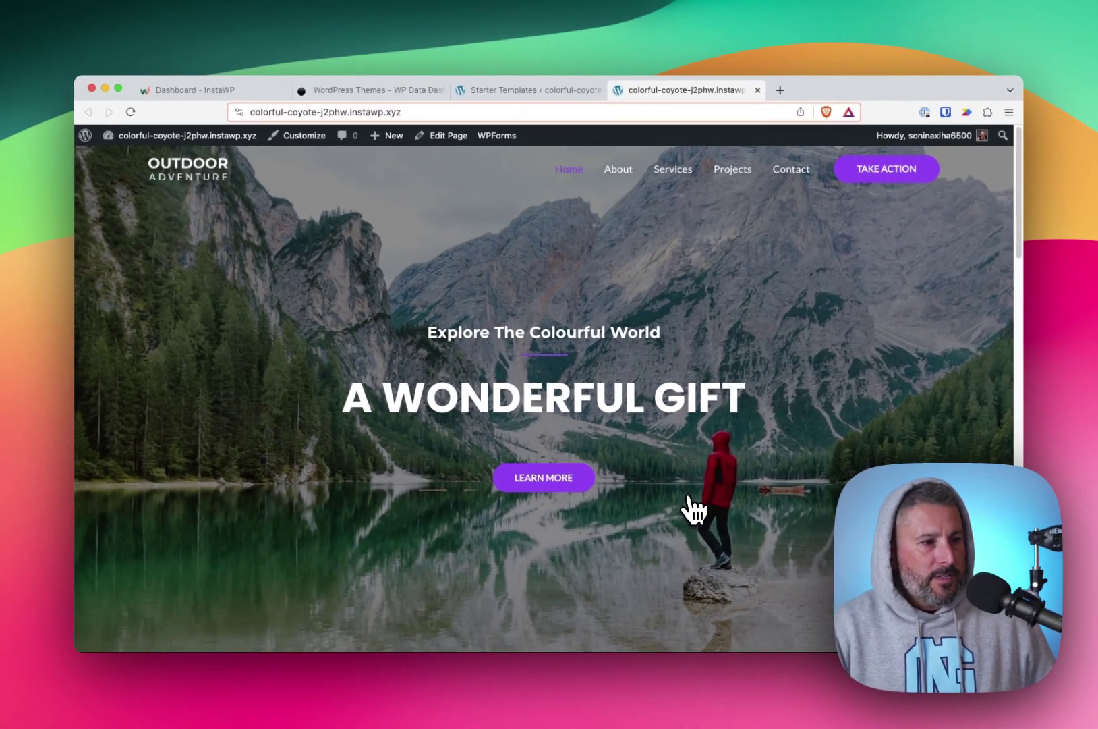
scroll(705, 499, "down", 5)
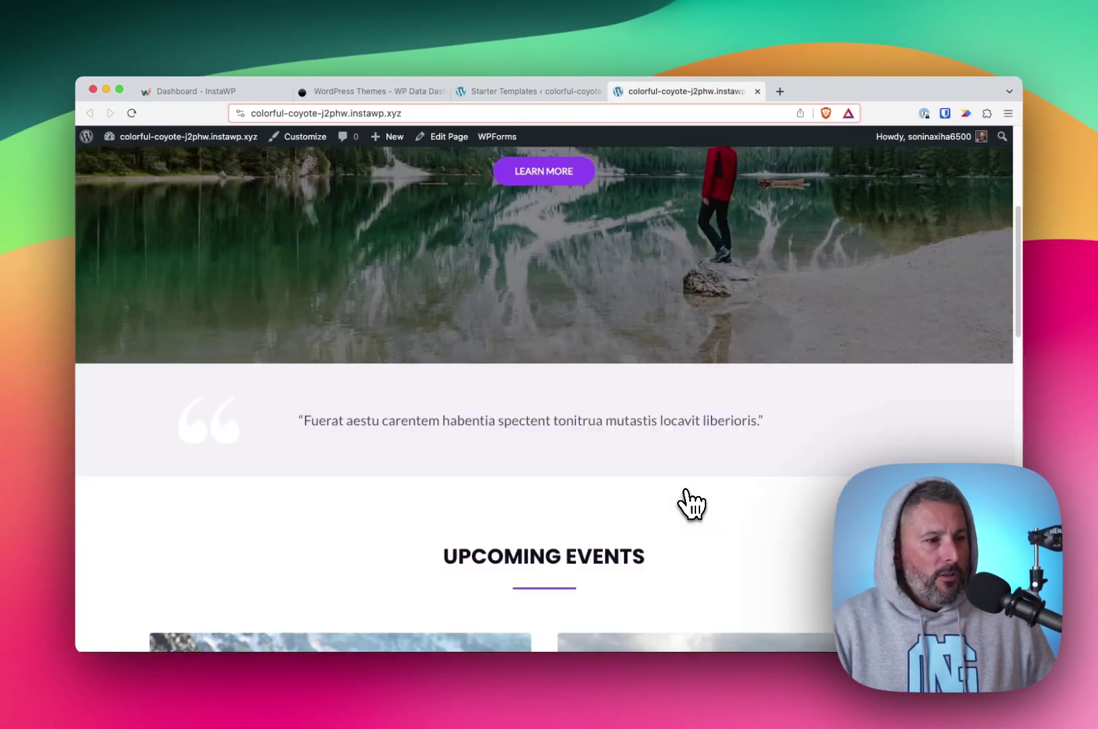
scroll(687, 499, "down", 10)
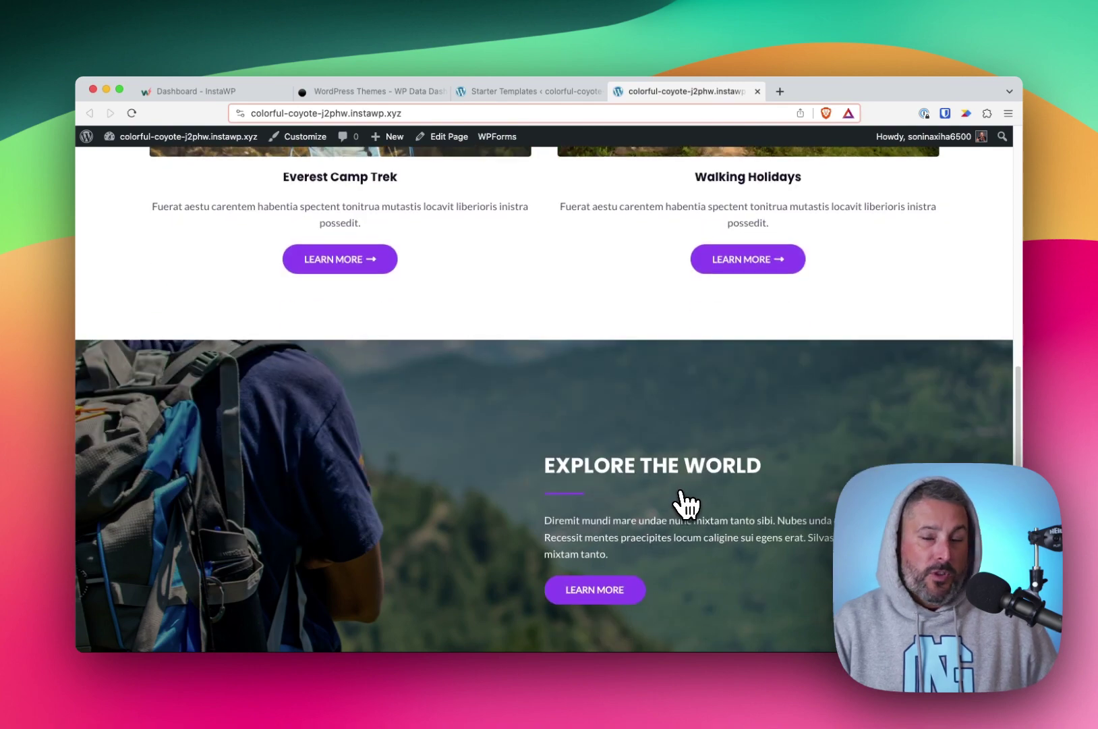
scroll(687, 503, "down", 10)
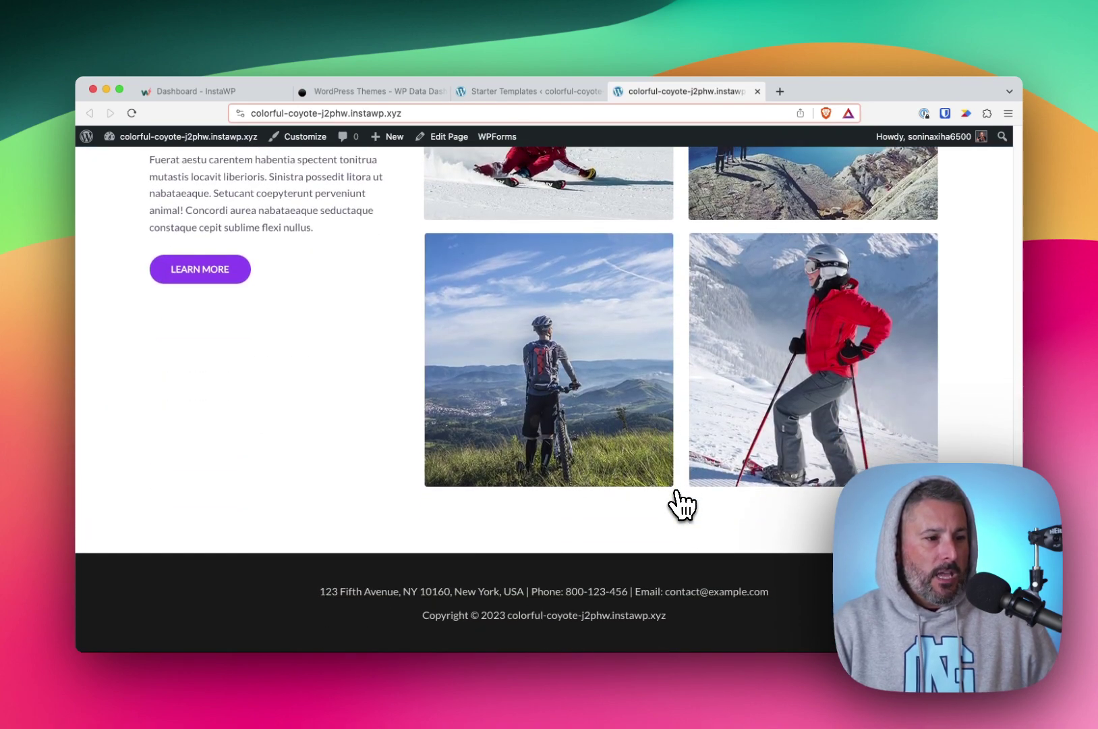
scroll(682, 503, "up", 20)
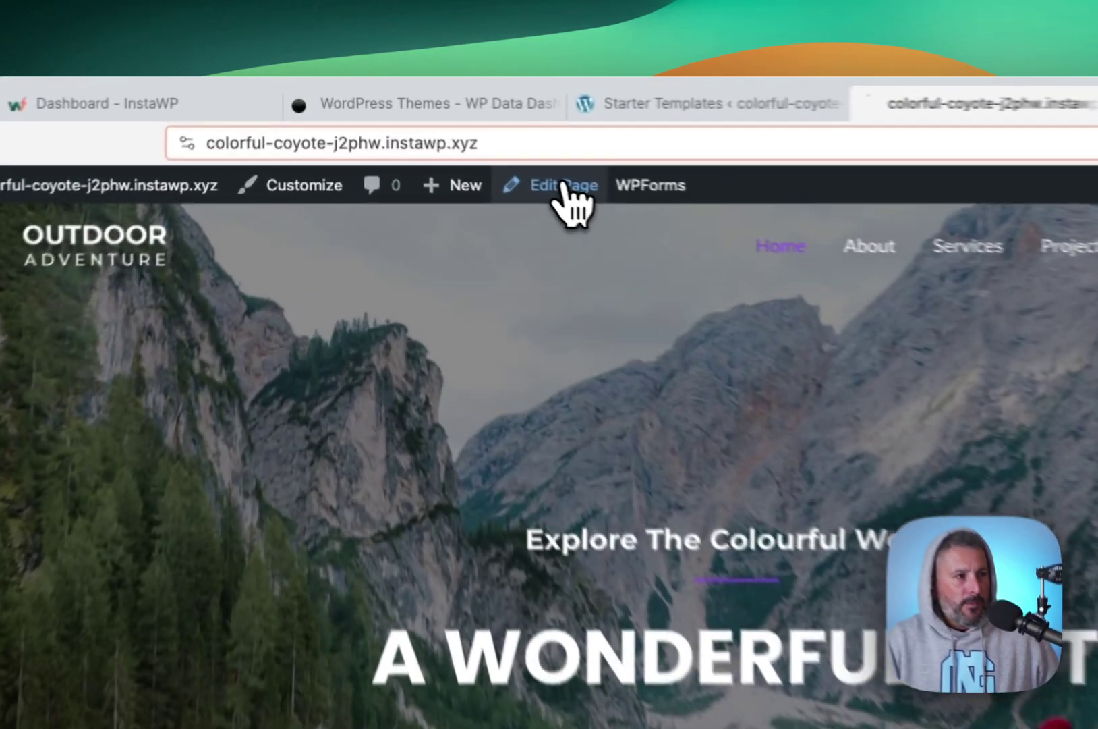
Edit the Home page, dismiss the welcome tour, and view its Spectra then Astra page settings.
left_click(450, 138)
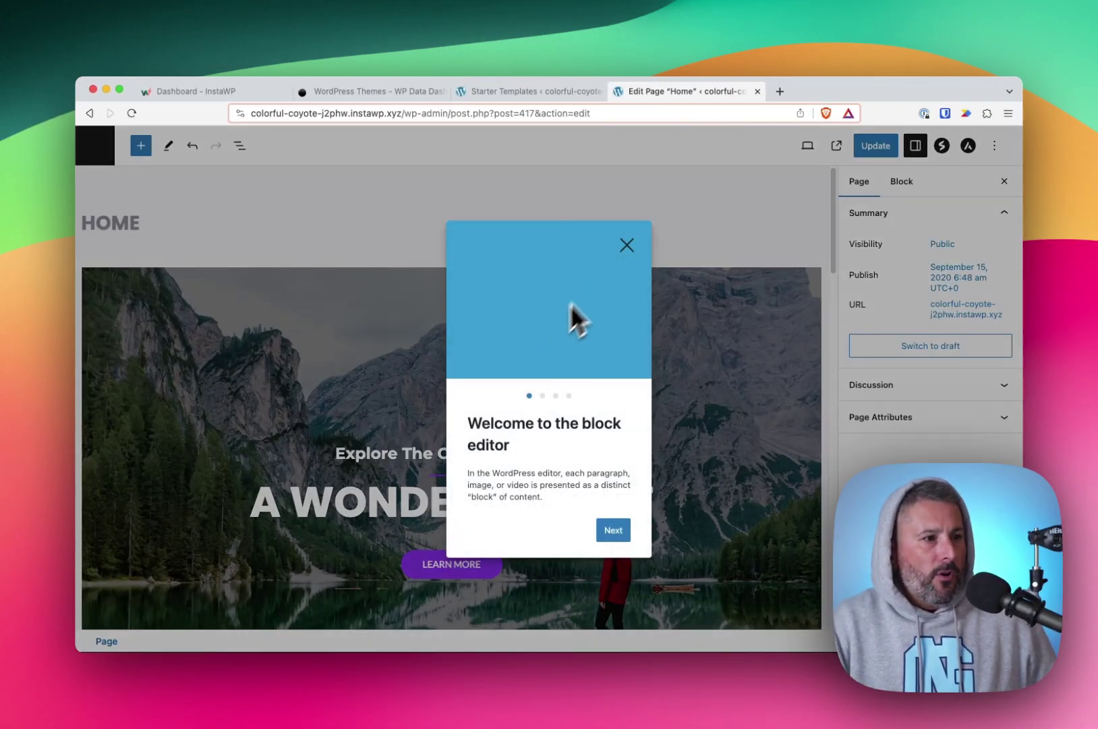
left_click(631, 243)
left_click_drag(834, 252, 836, 190)
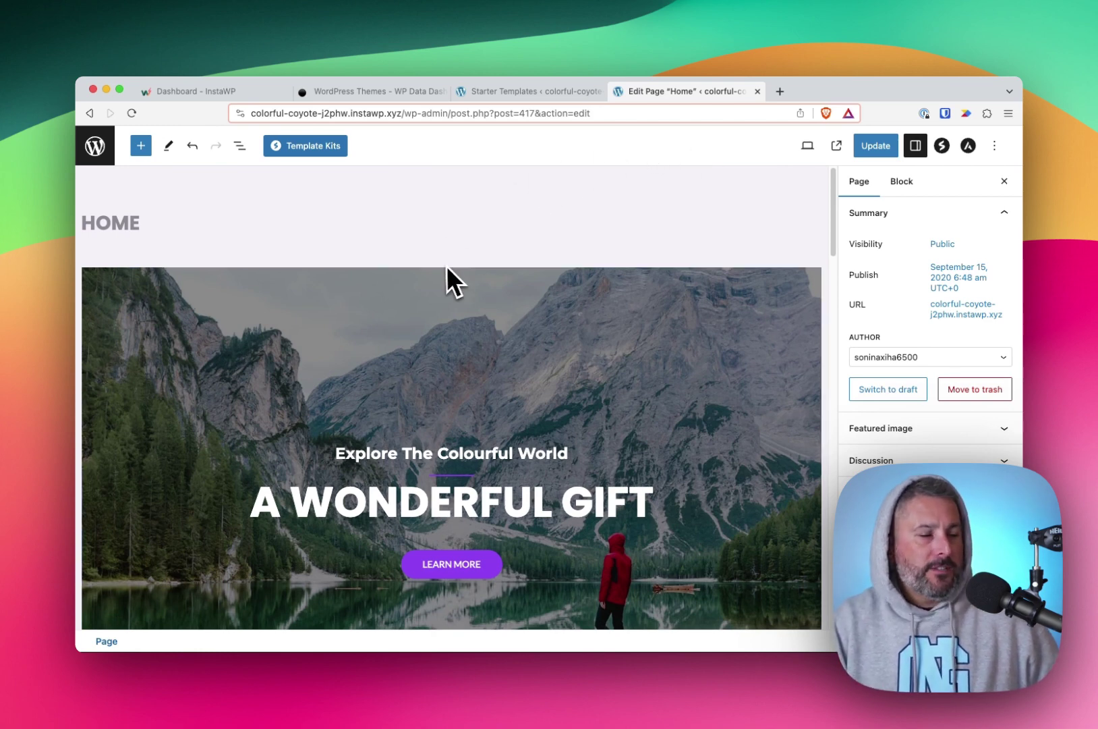
scroll(730, 299, "down", 1)
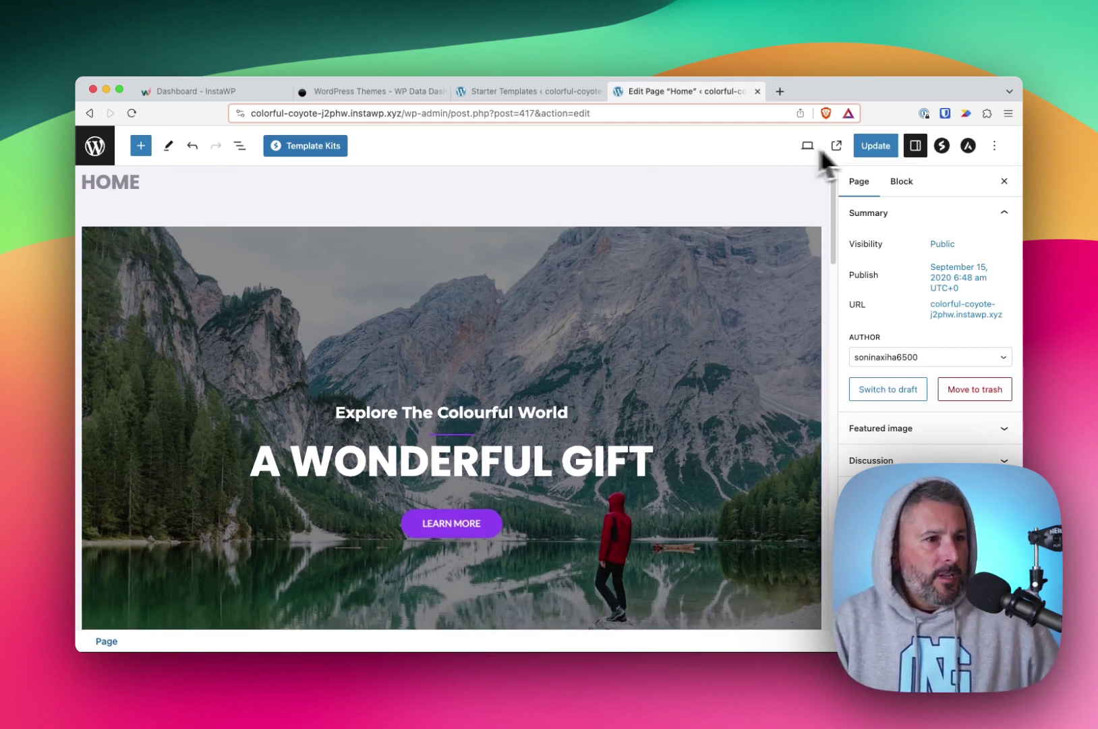
left_click(942, 146)
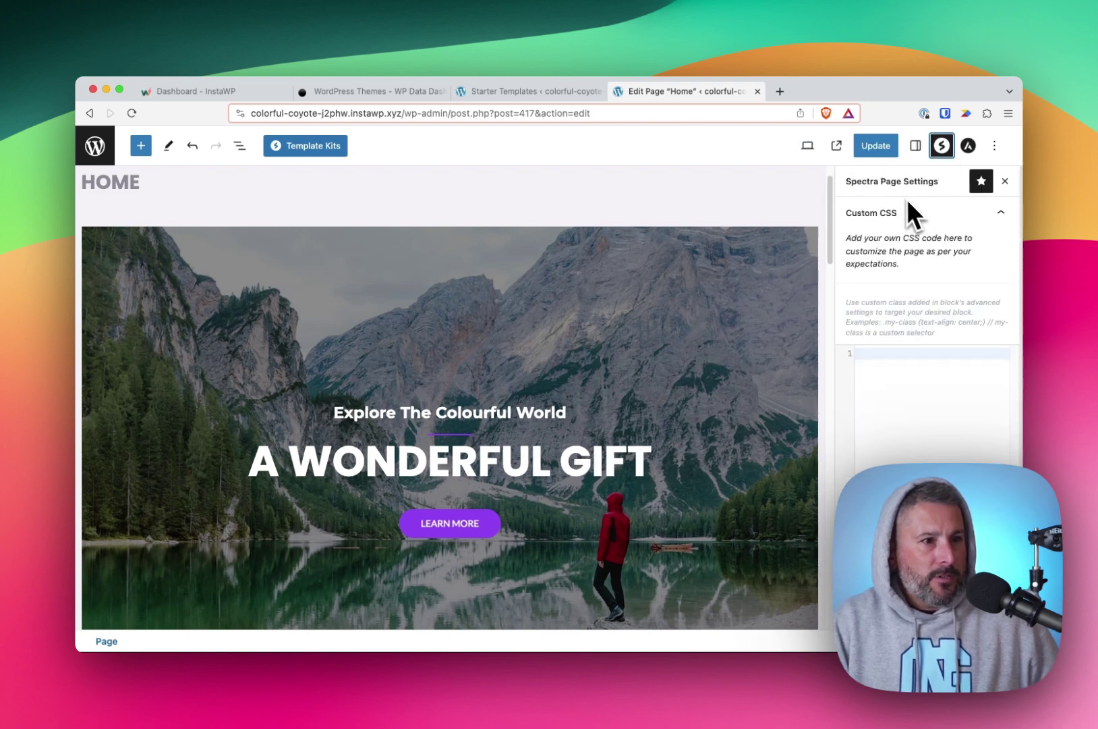
left_click(969, 146)
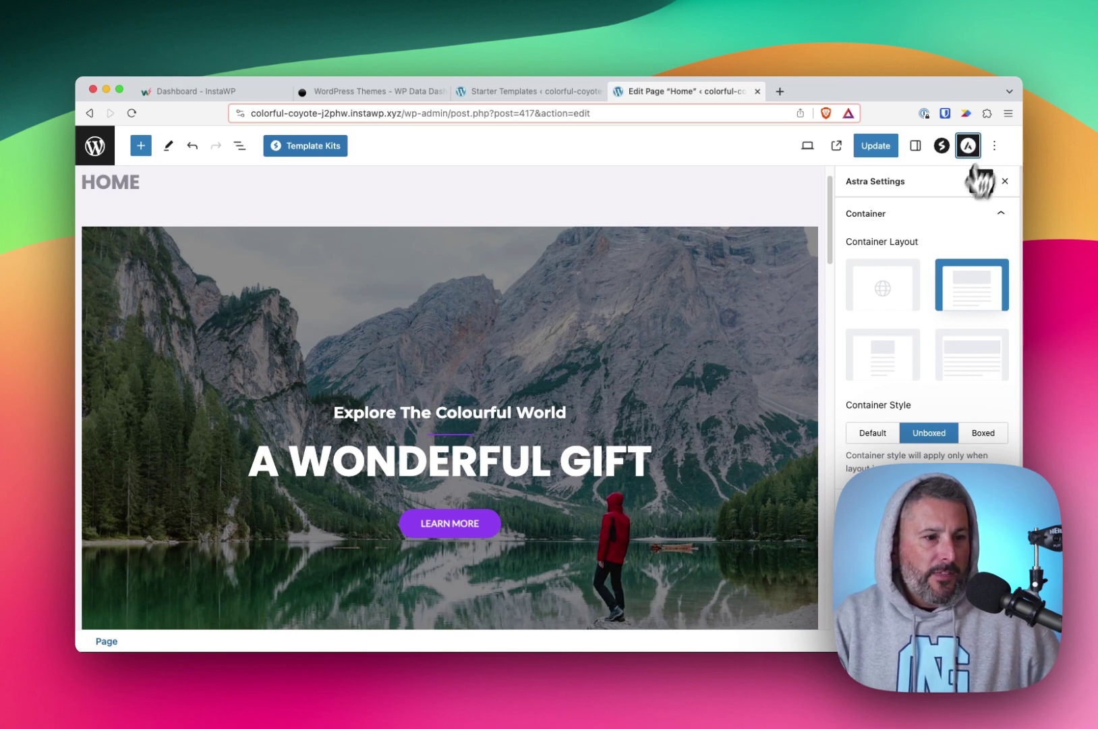
scroll(927, 309, "down", 3)
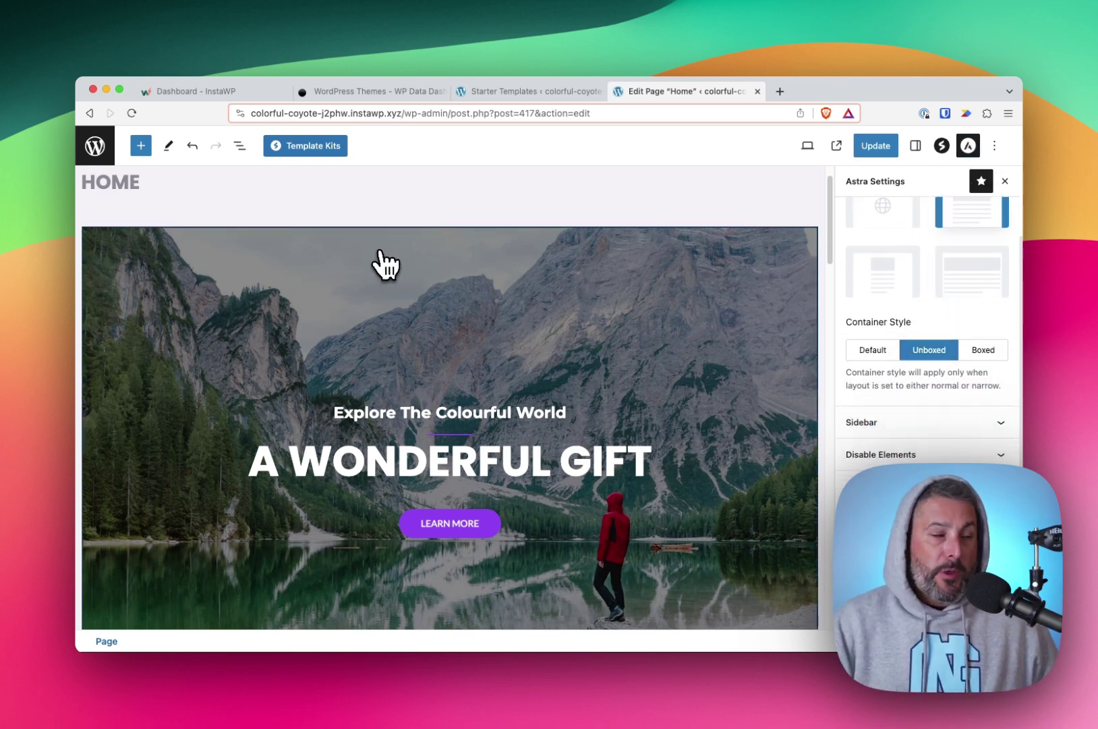
Open Template Kits, scroll the Pages grid, and browse the Patterns tab.
left_click(321, 148)
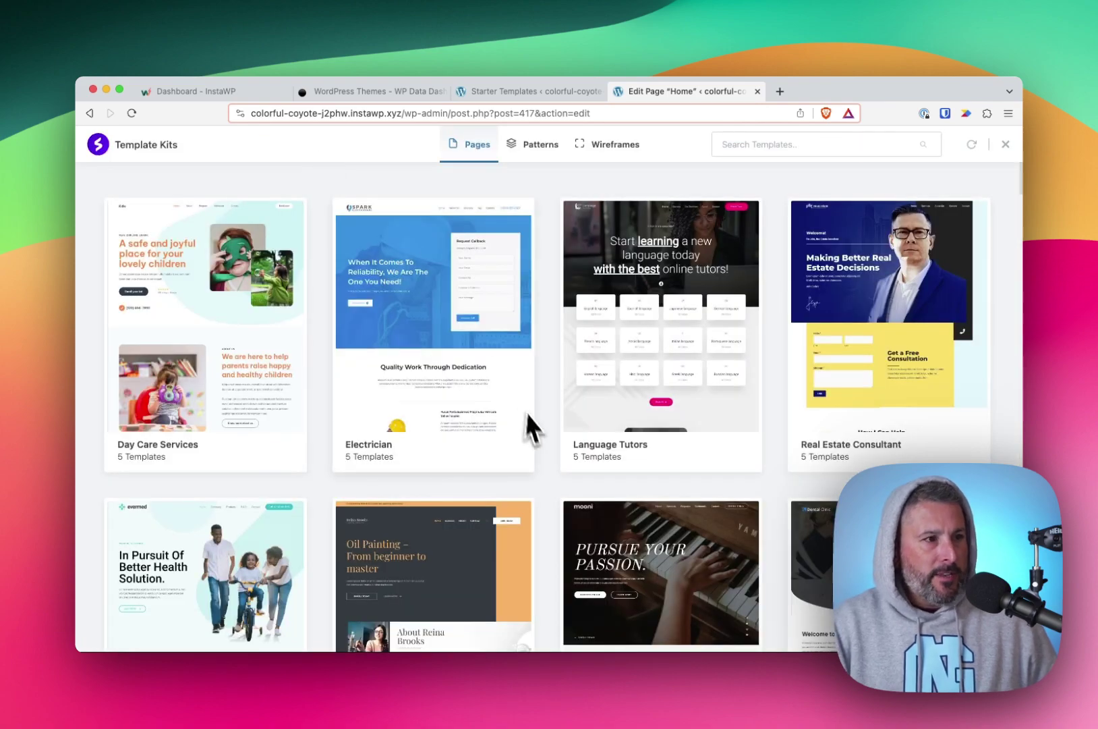
scroll(529, 420, "down", 20)
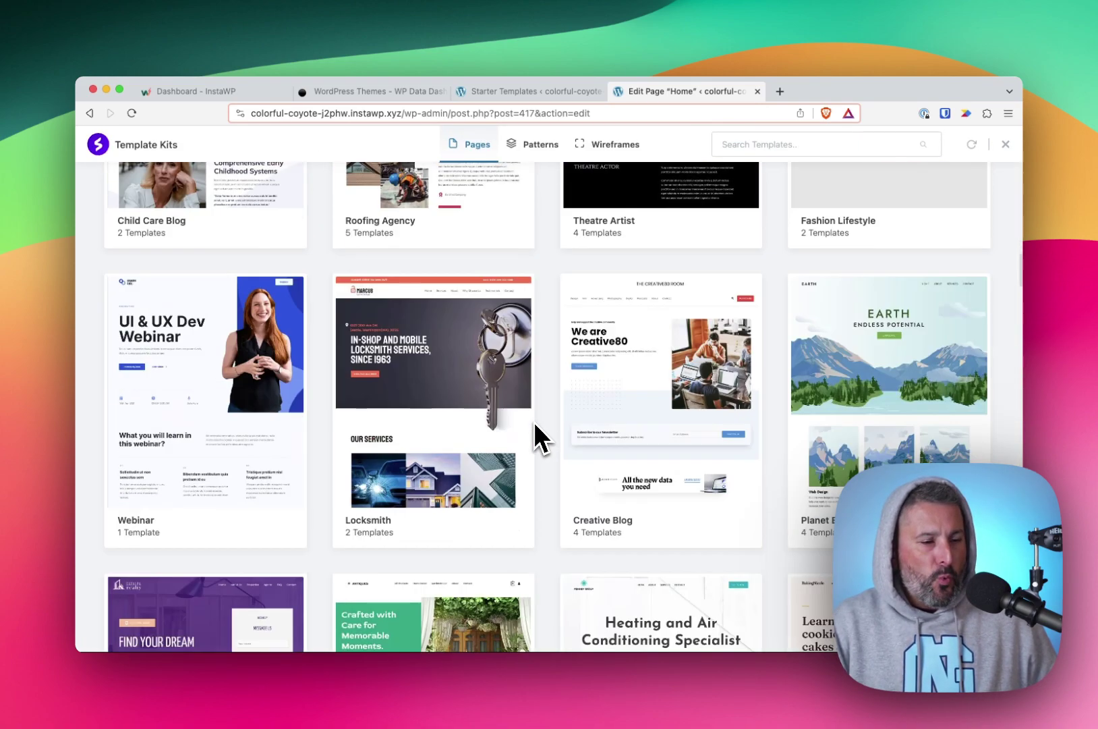
scroll(535, 423, "up", 20)
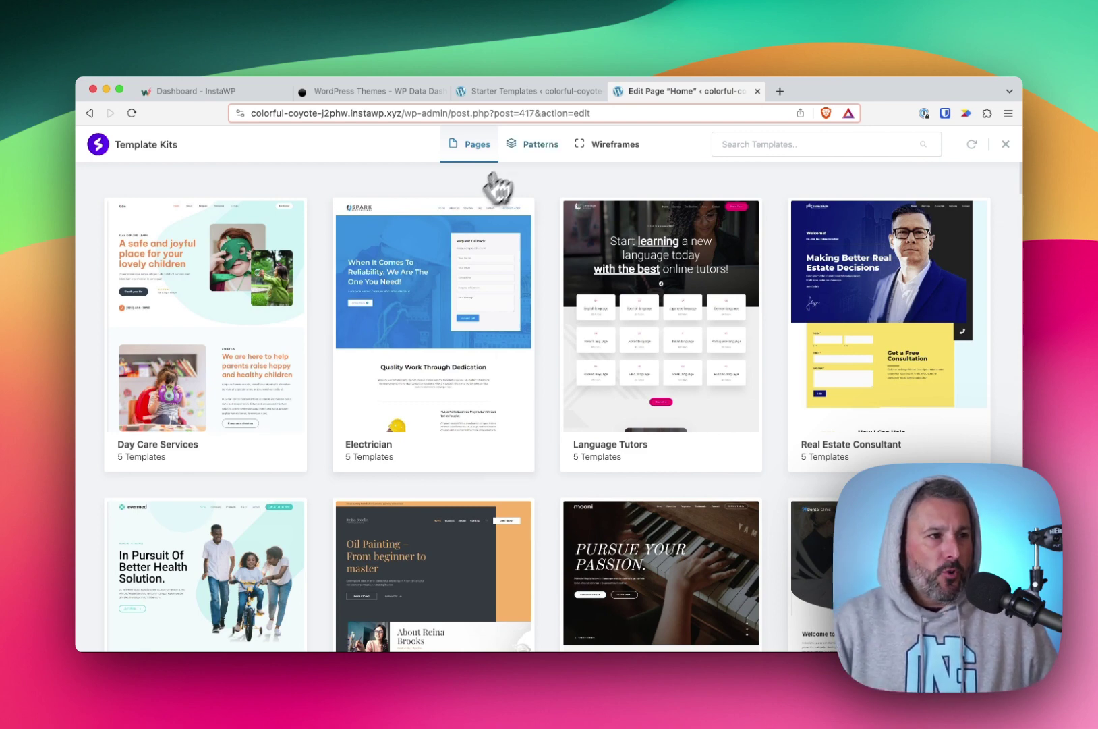
left_click(515, 148)
mouse_move(466, 209)
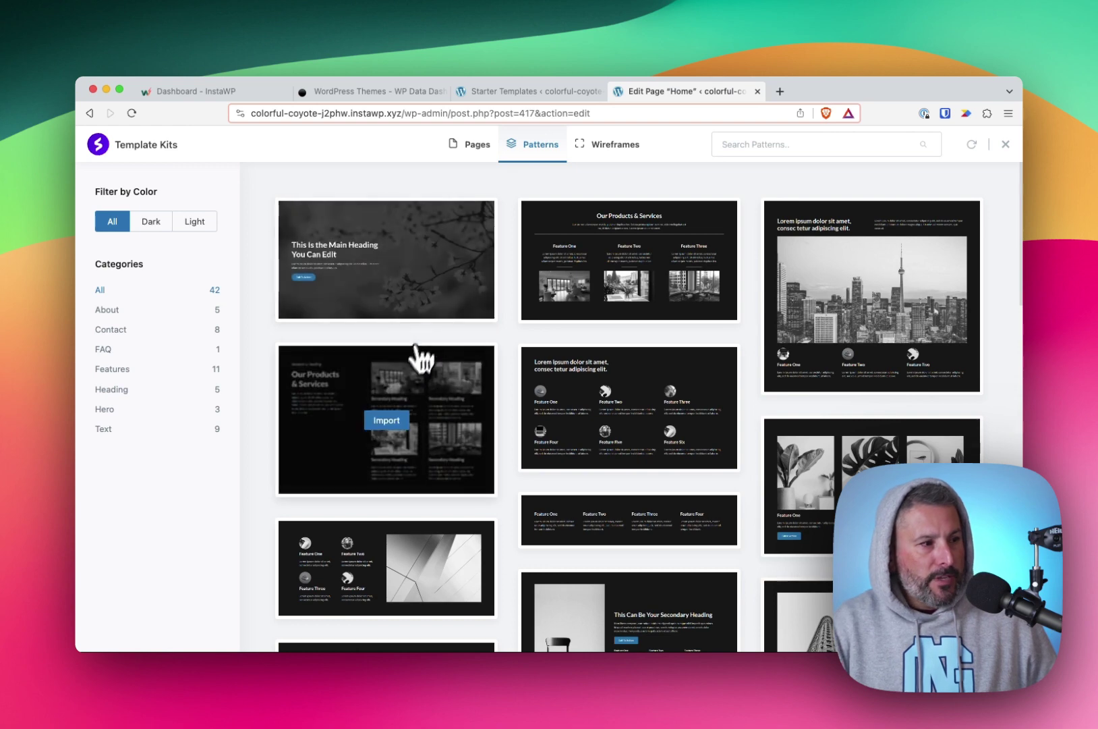
scroll(431, 448, "down", 3)
mouse_move(618, 480)
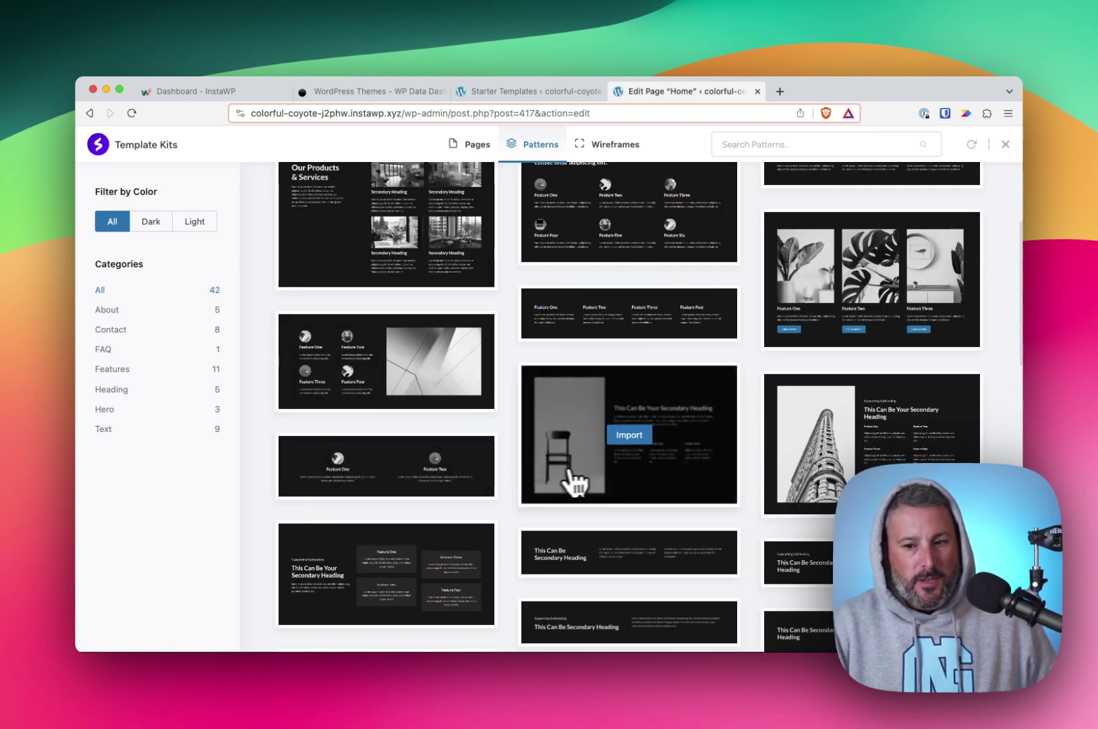
scroll(549, 483, "down", 3)
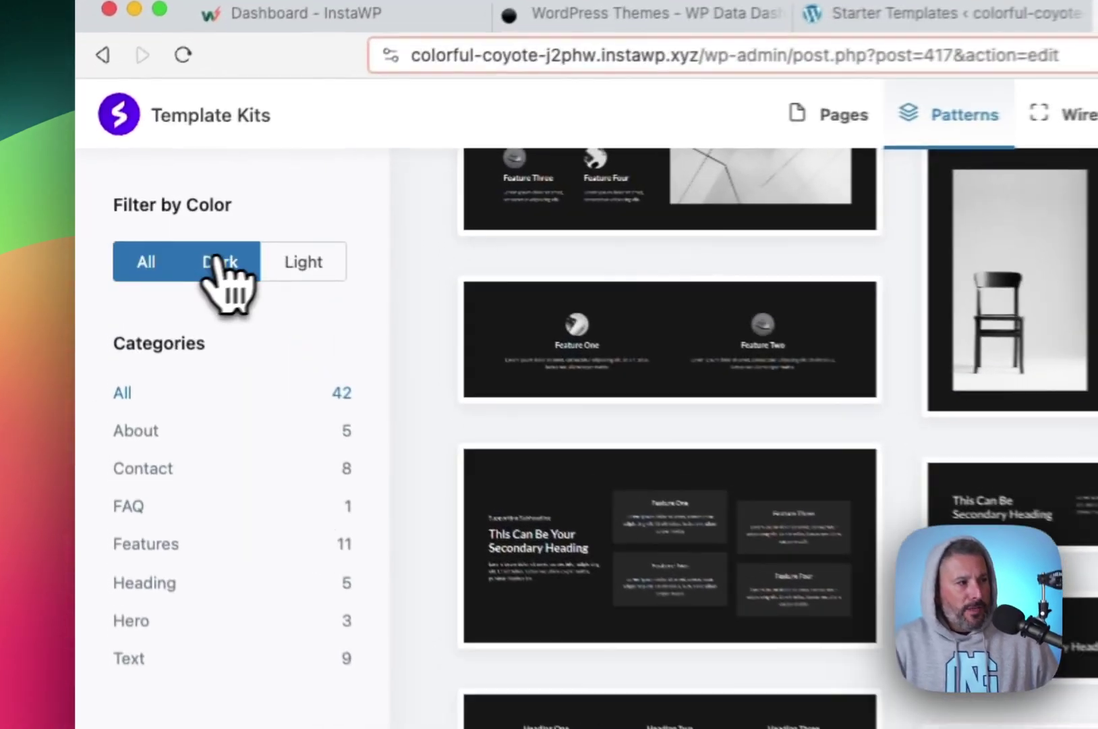
Toggle the Dark and Light colour filters, ending on dark patterns only.
left_click(167, 223)
left_click(283, 271)
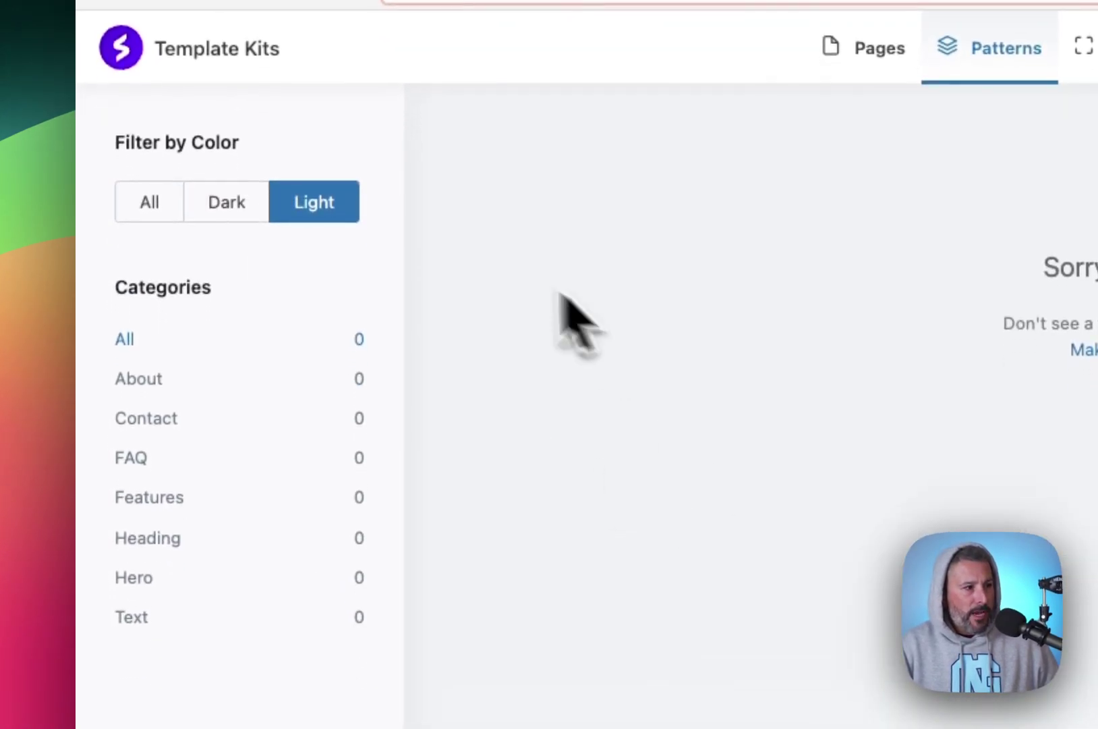
left_click(229, 209)
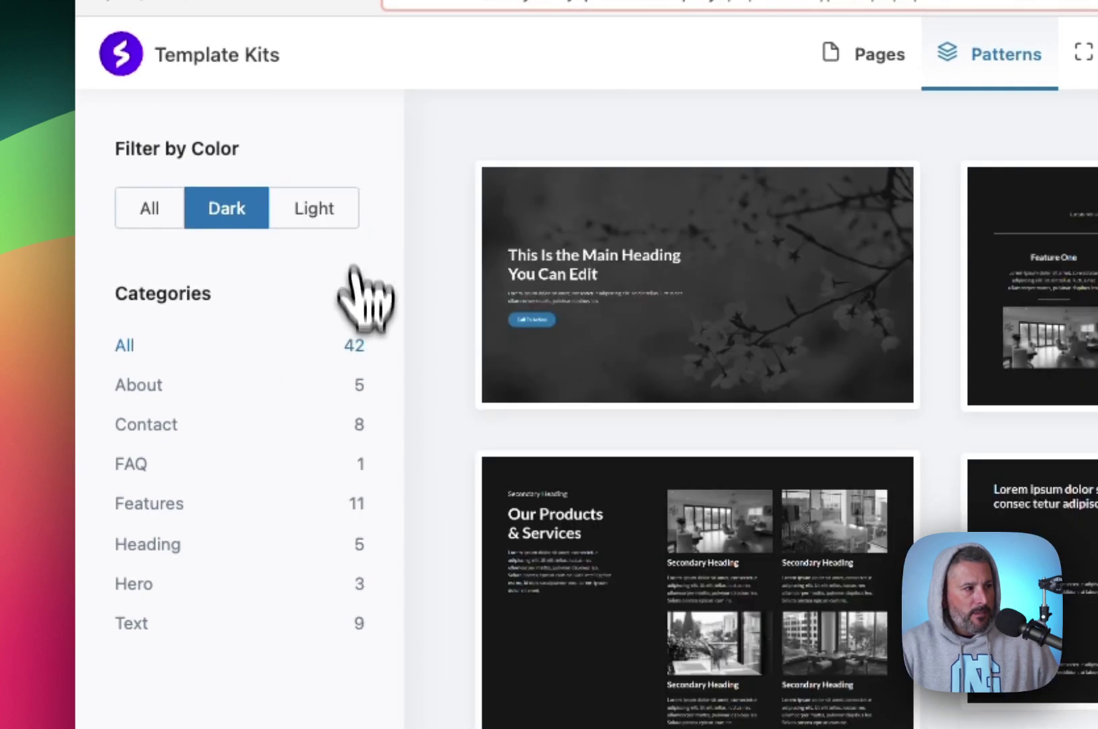
left_click(325, 223)
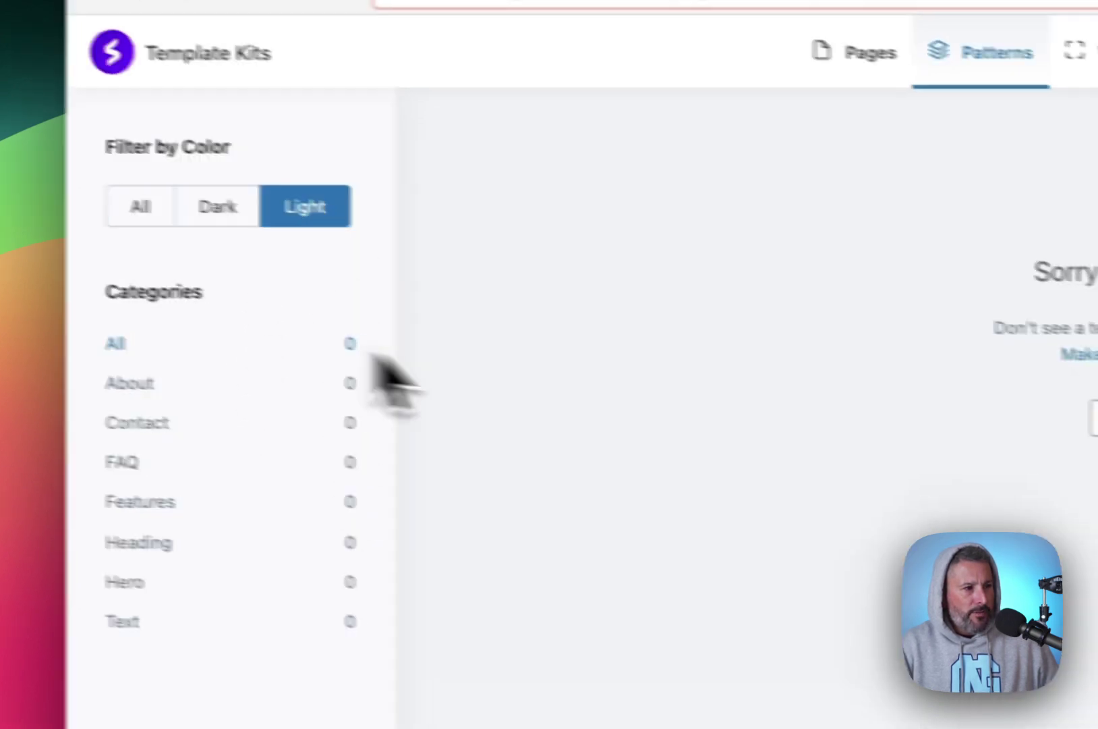
left_click(233, 214)
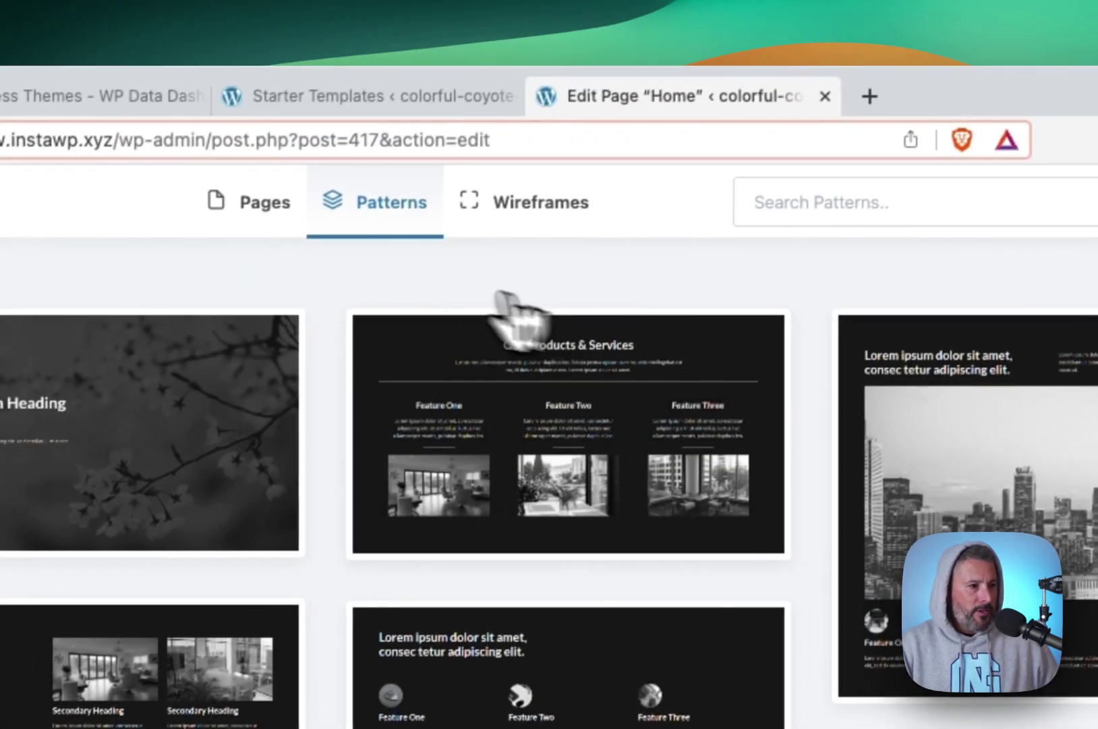
Scroll through the Wireframes tab layouts, then close Template Kits.
left_click(531, 208)
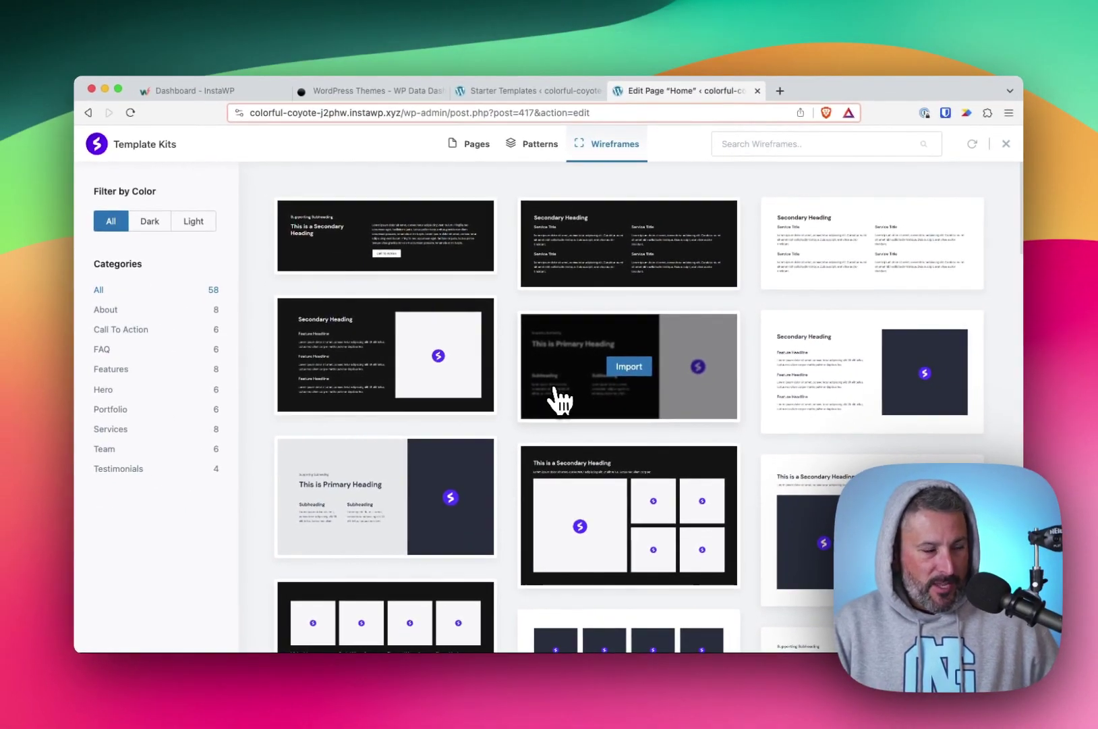
scroll(557, 399, "down", 4)
scroll(558, 400, "up", 5)
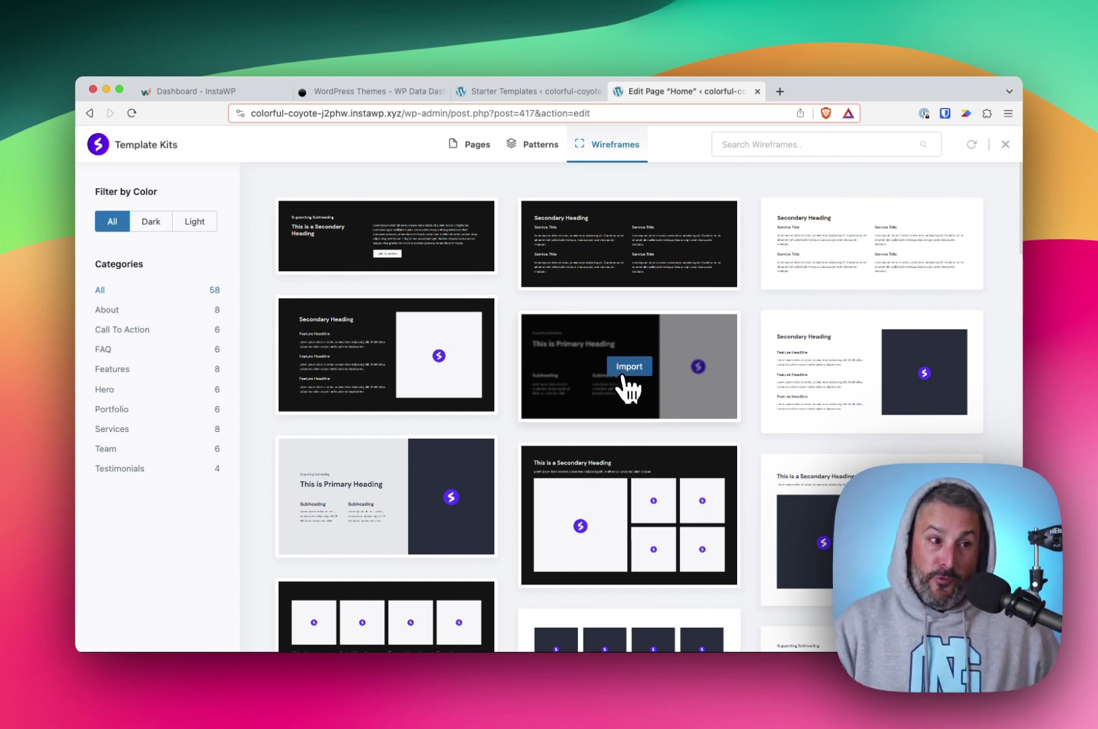
scroll(631, 423, "down", 6)
scroll(658, 463, "down", 10)
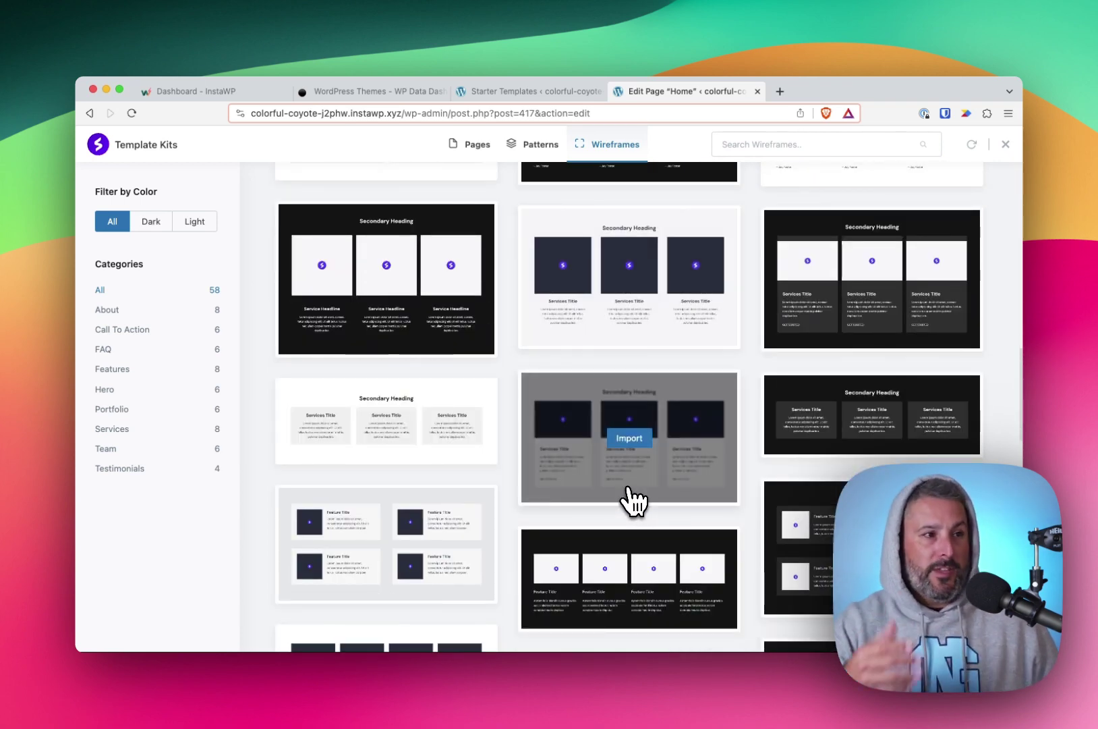
scroll(627, 489, "up", 15)
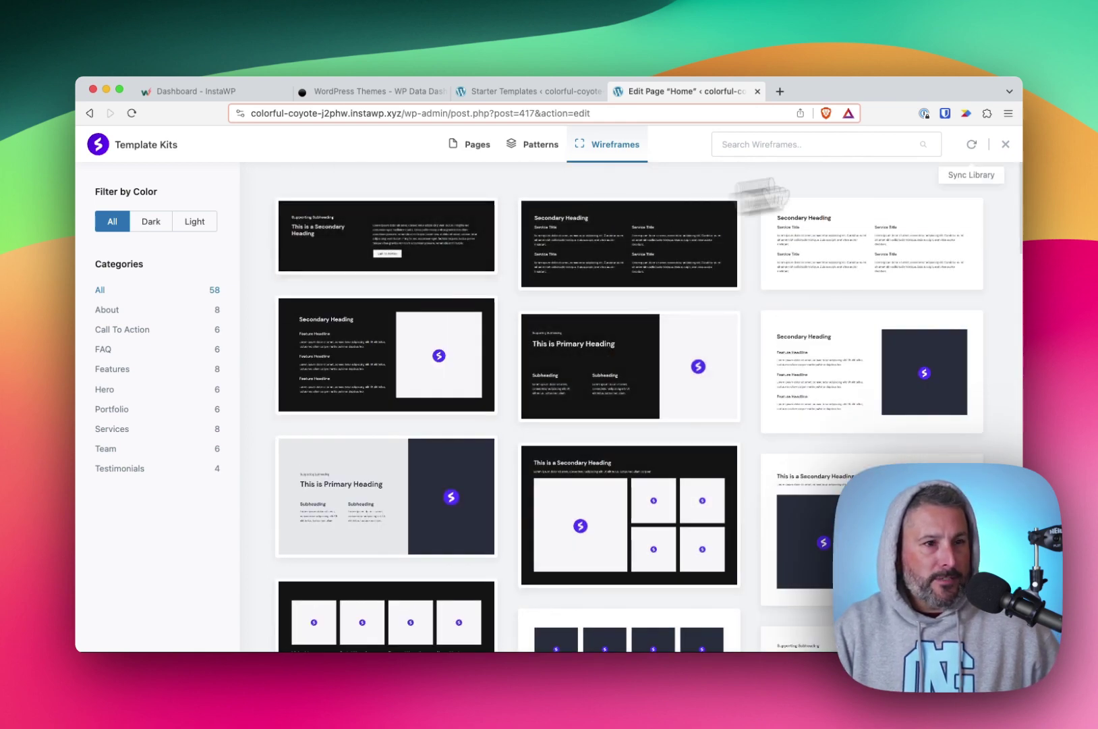
left_click(1012, 145)
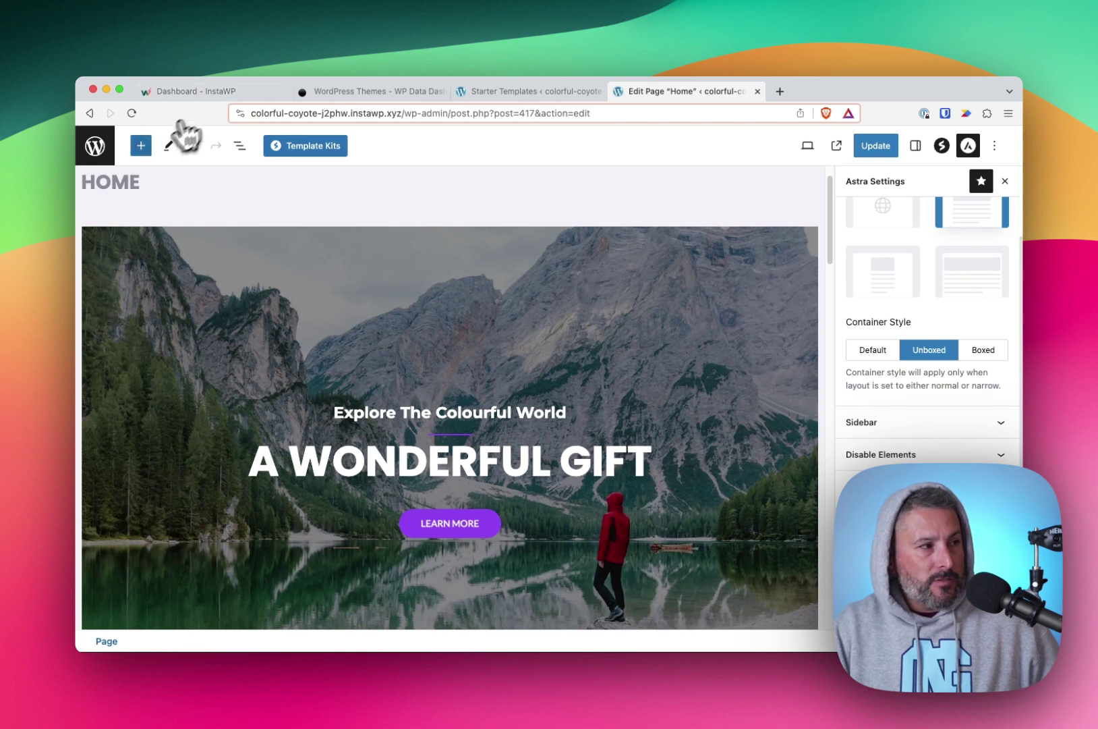
Exit the Home page editor without saving, then go to Plugins > Installed Plugins.
left_click(108, 147)
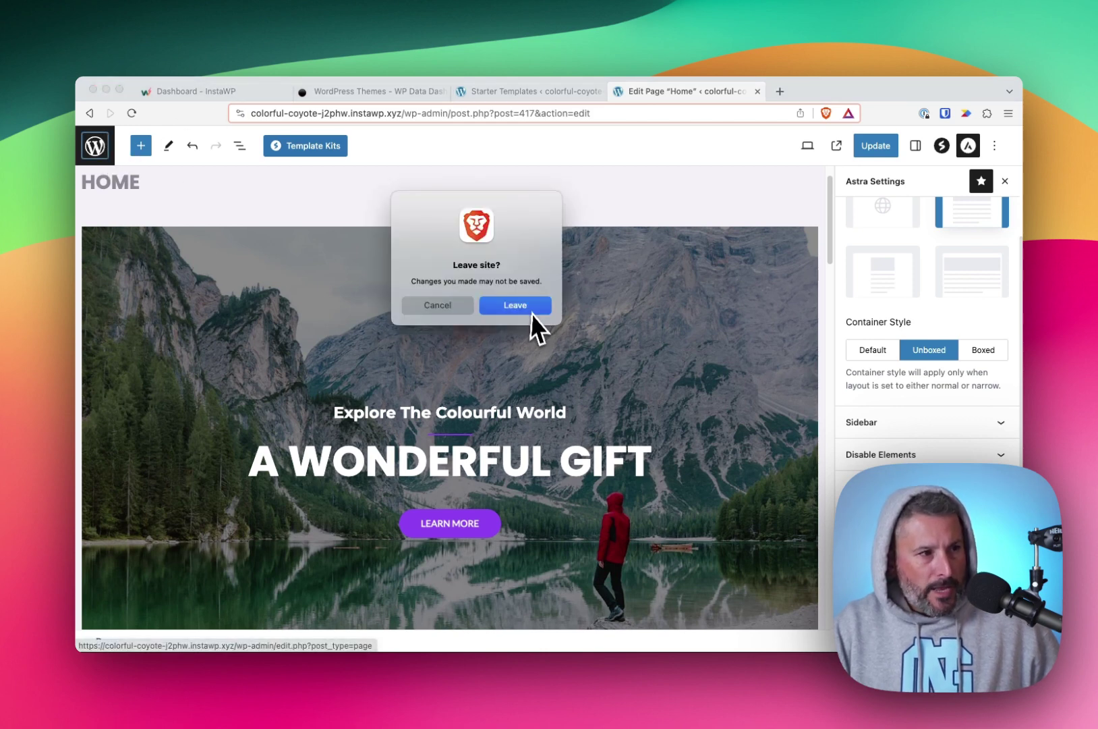
left_click(530, 309)
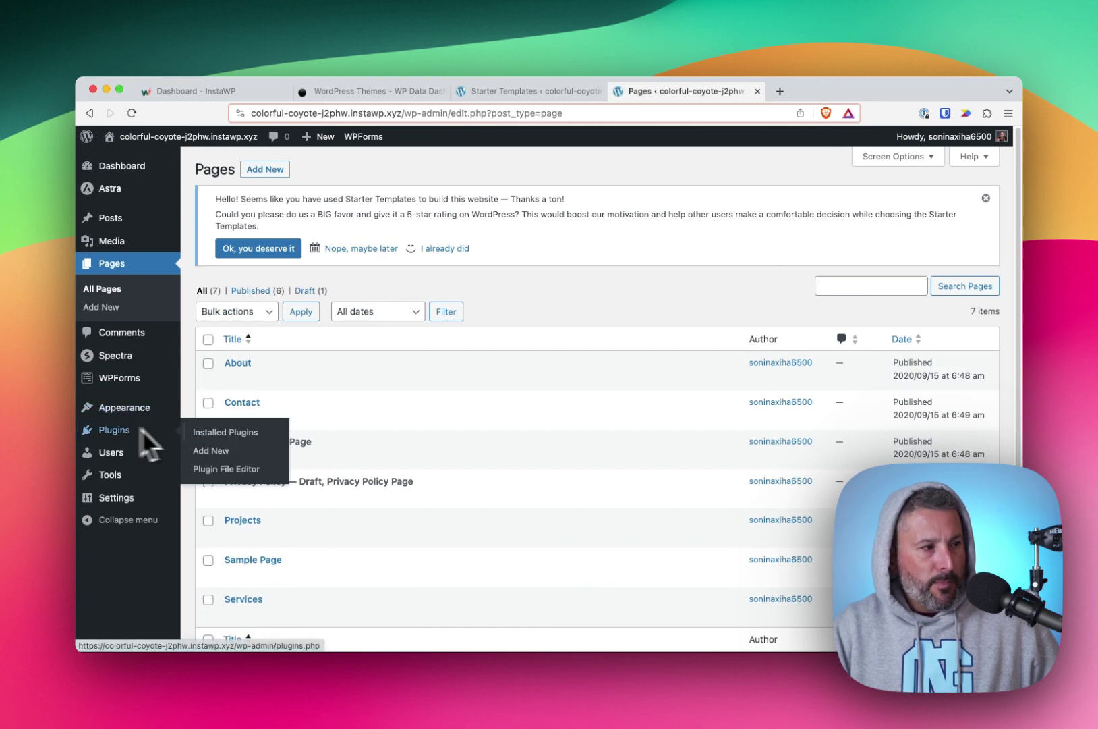
scroll(412, 465, "down", 3)
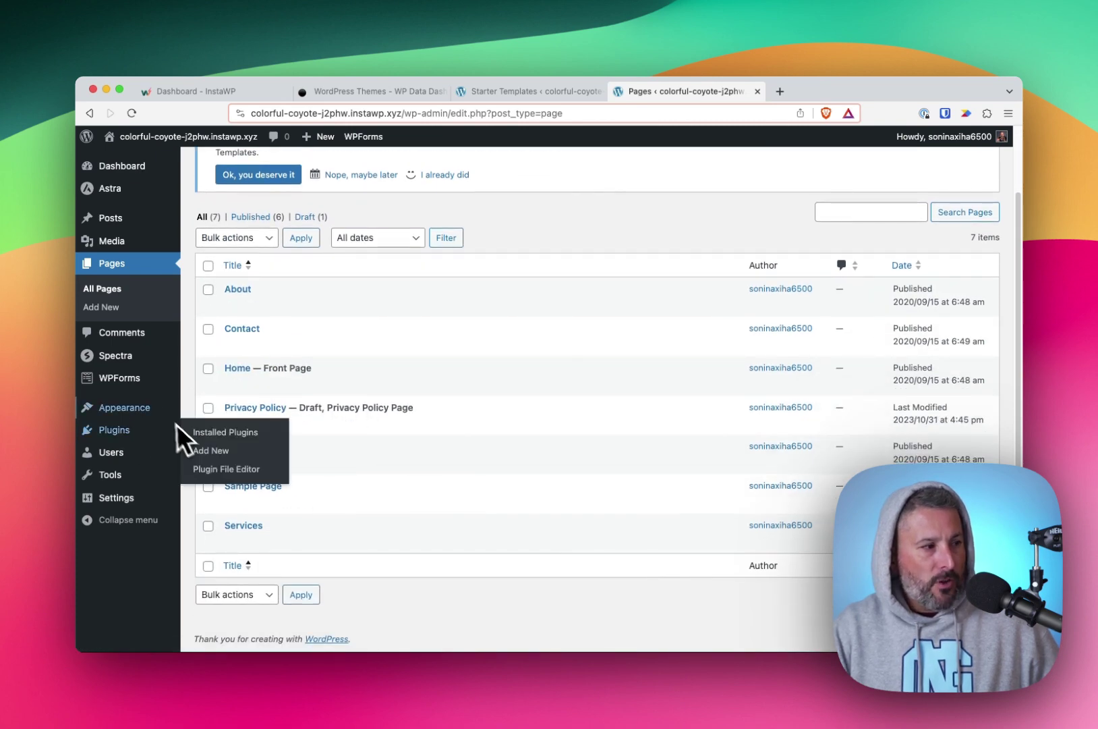
mouse_move(139, 435)
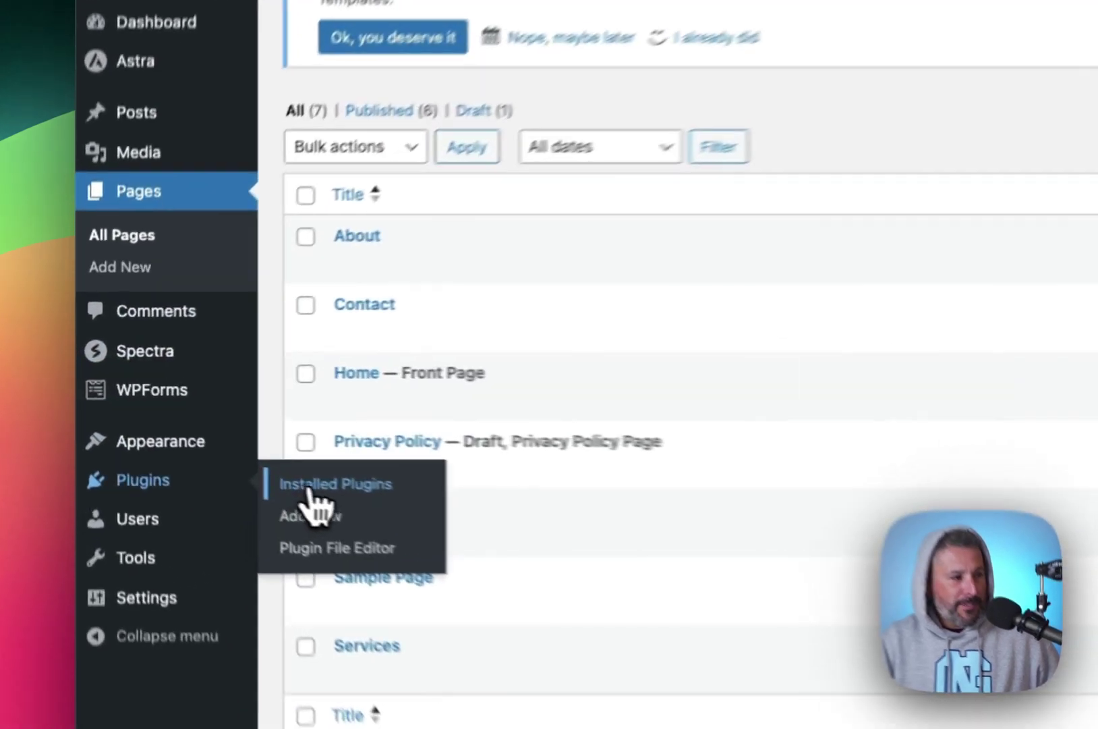
left_click(223, 432)
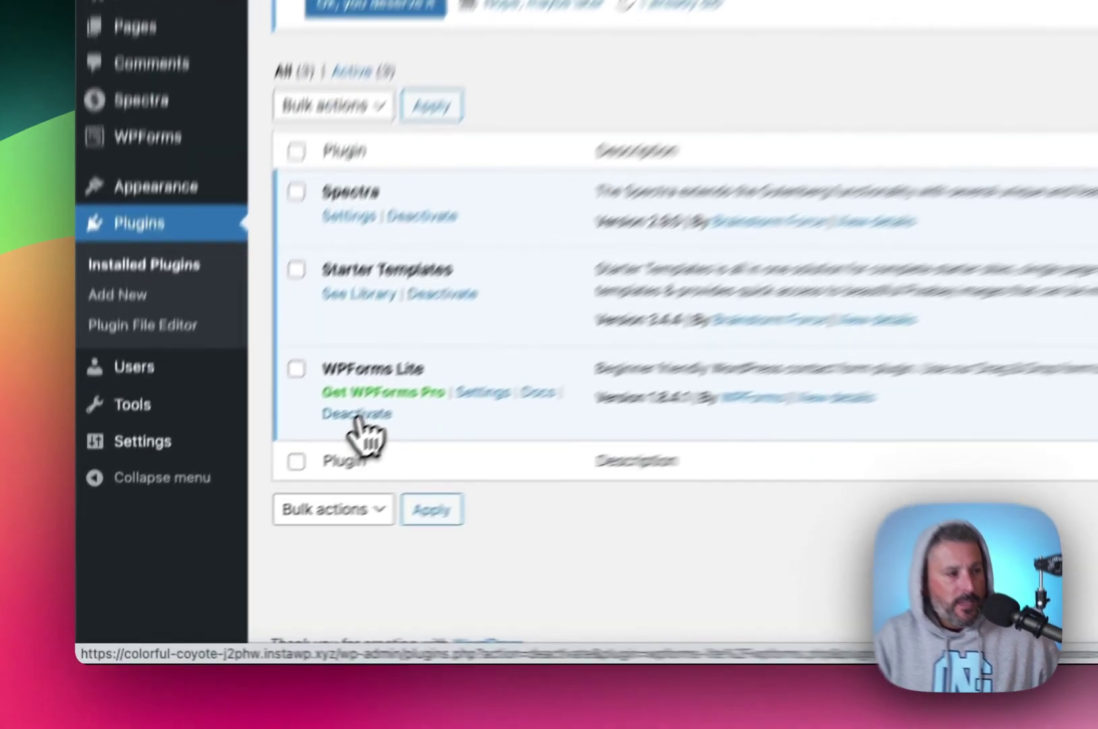
Deactivate WPForms Lite, leaving Spectra and Starter Templates active.
left_click(247, 500)
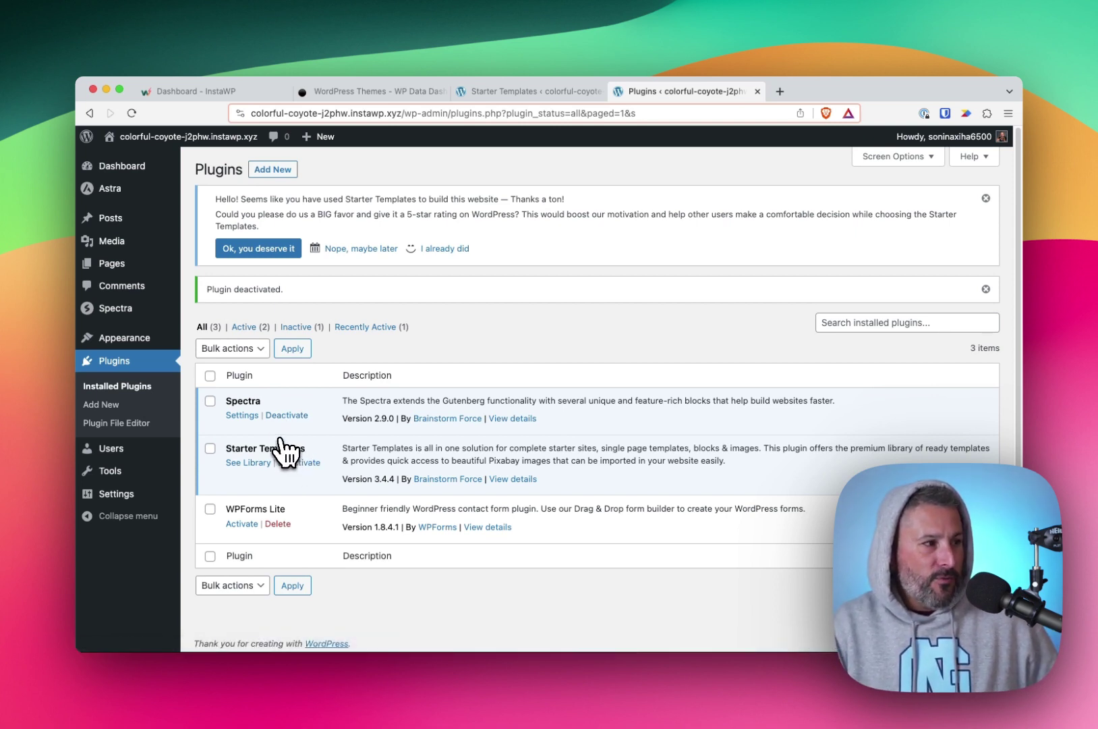
mouse_move(123, 314)
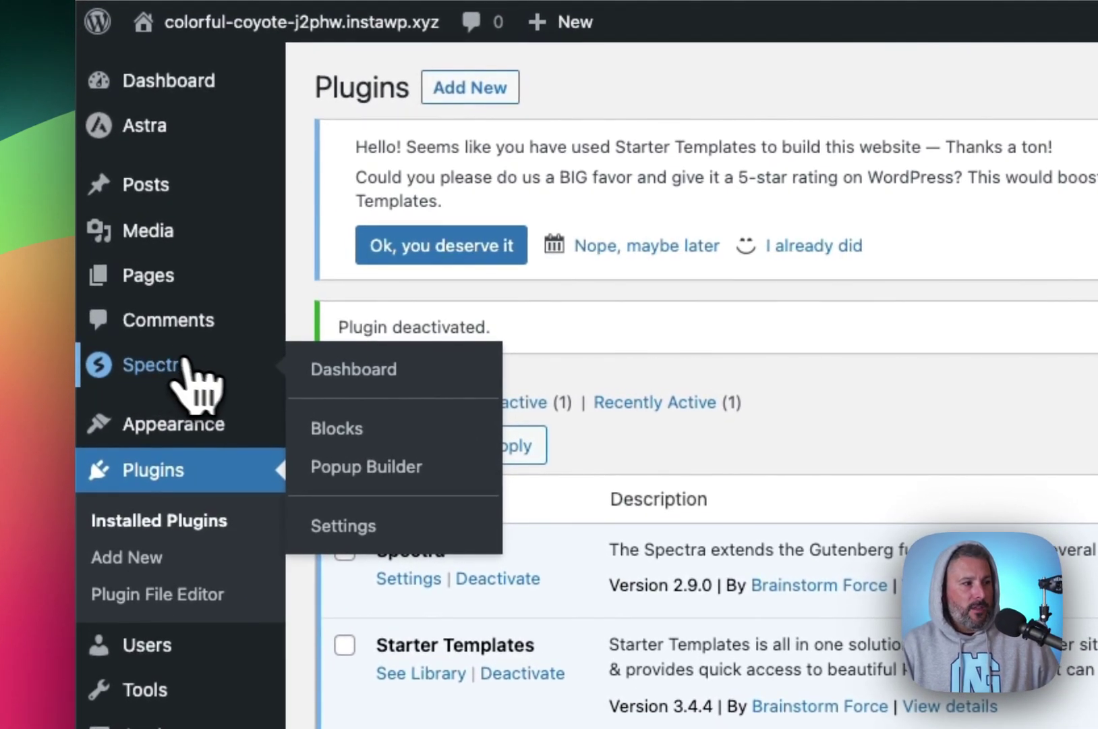
Go to the Spectra dashboard and its Blocks / Extensions tab.
left_click(266, 378)
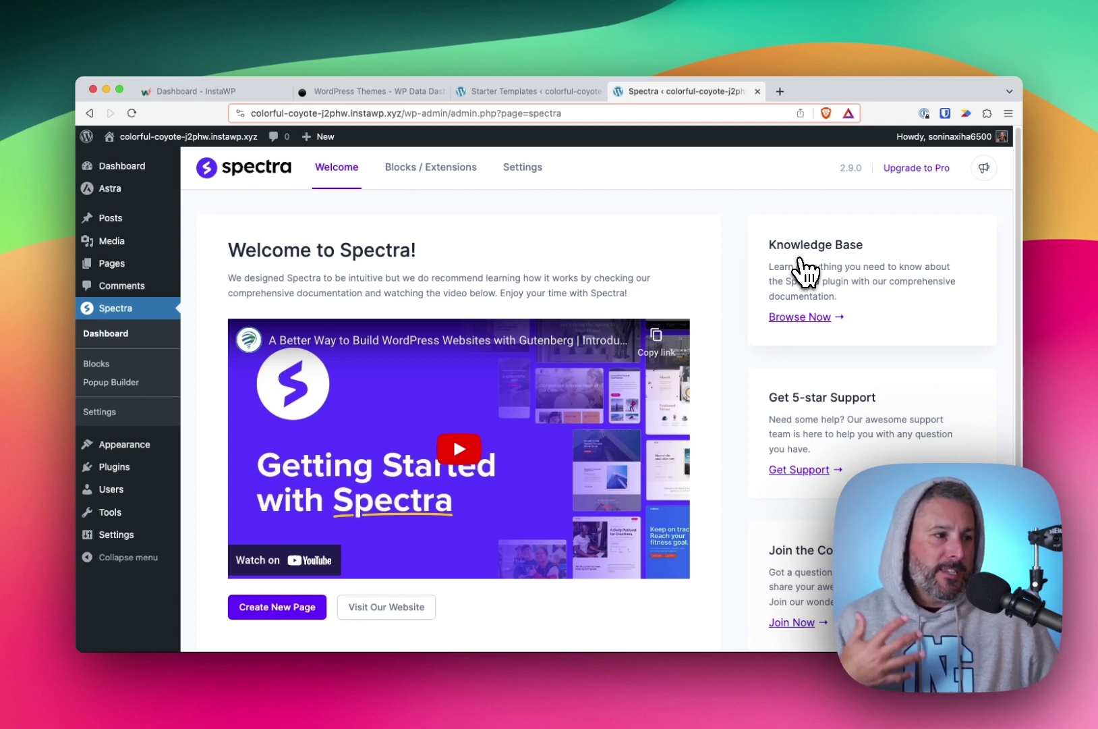
scroll(830, 472, "down", 2)
scroll(830, 404, "up", 2)
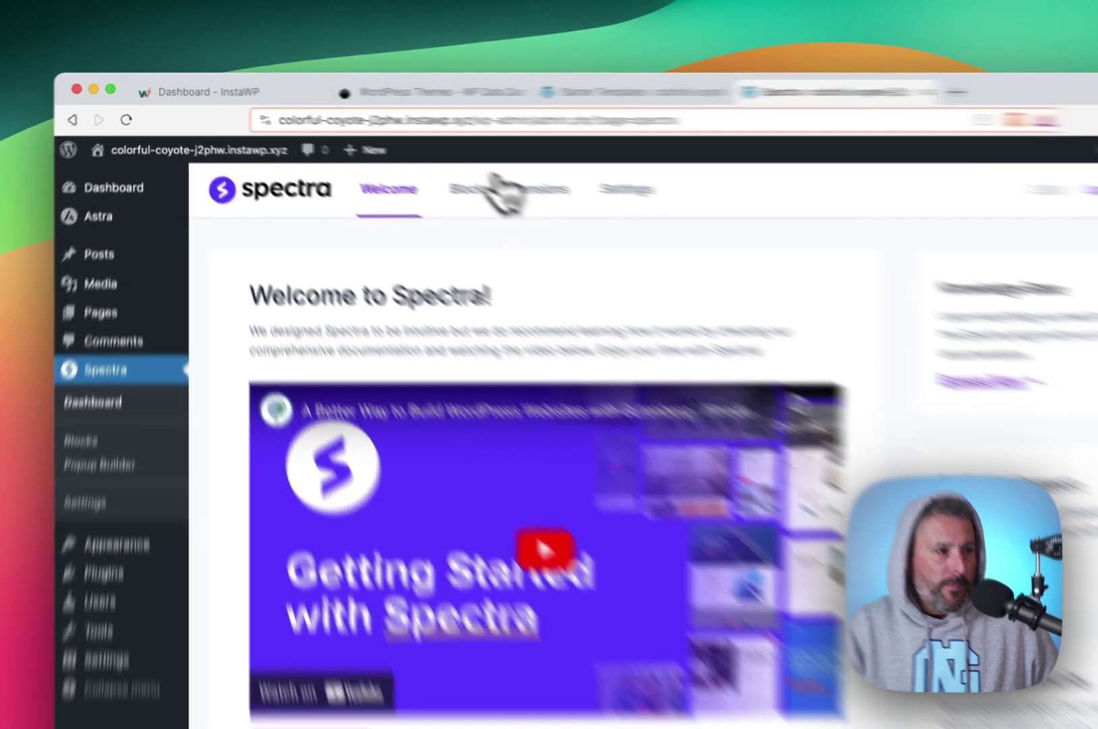
left_click(411, 169)
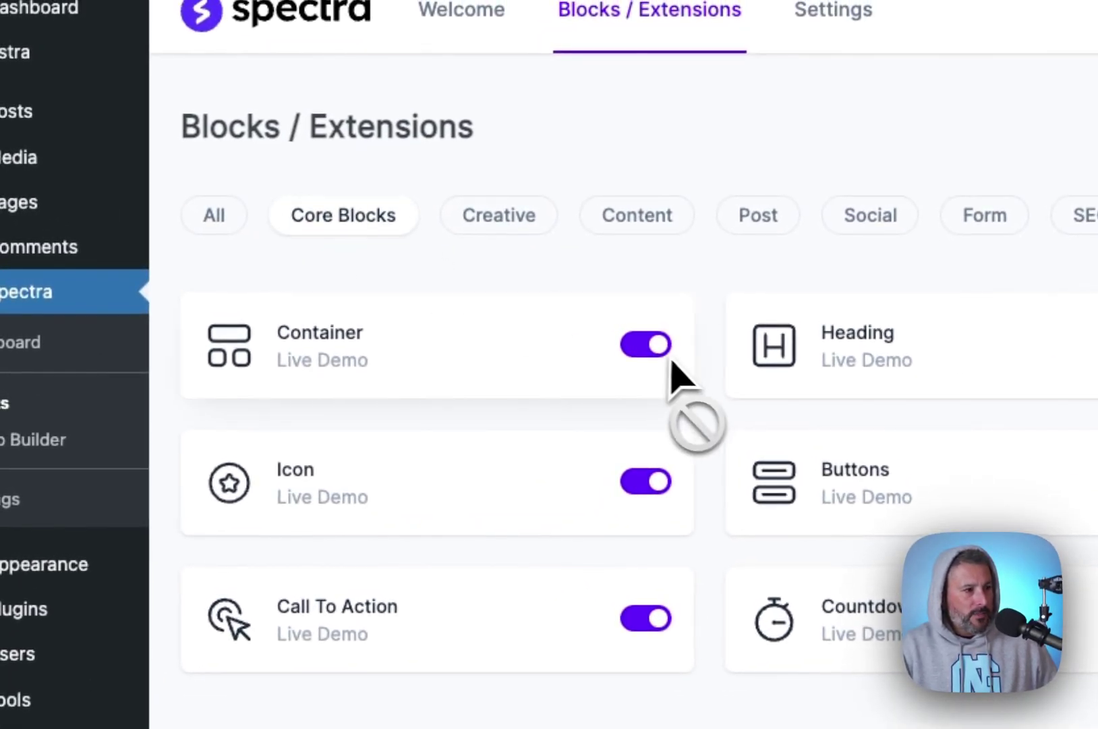
Disable the Creative blocks Image Gallery, Star Ratings, Lottie Animation and Marketing Button, then view Extensions.
left_click(514, 206)
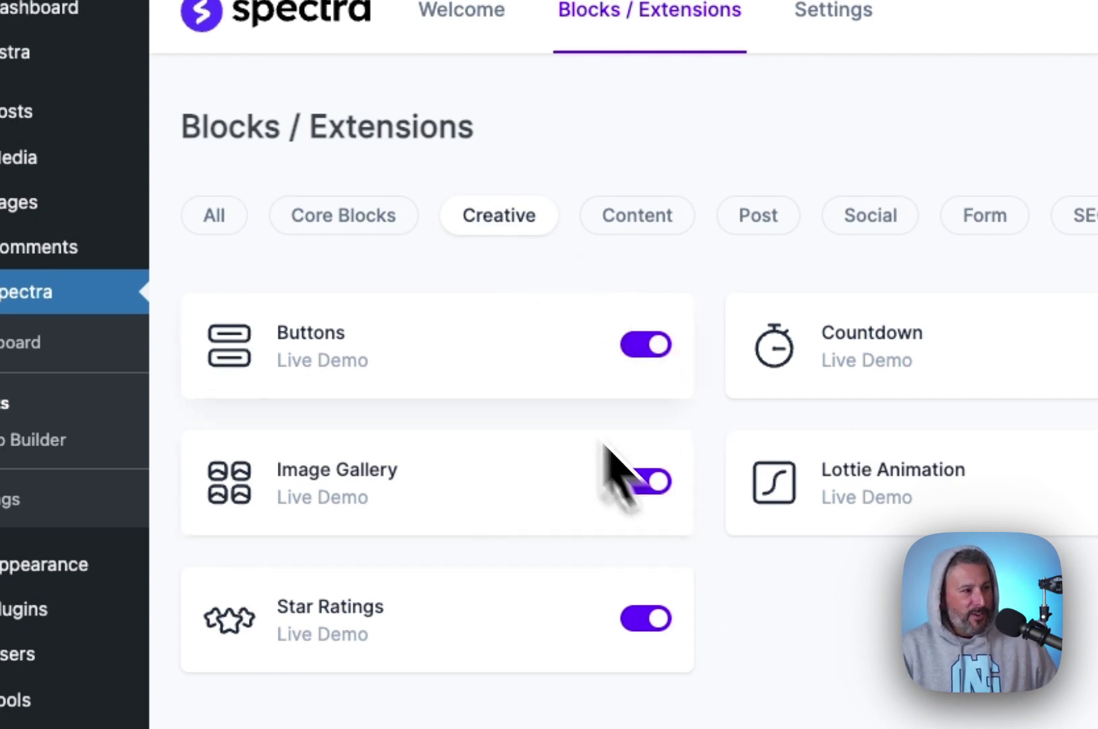
left_click(651, 485)
left_click(646, 618)
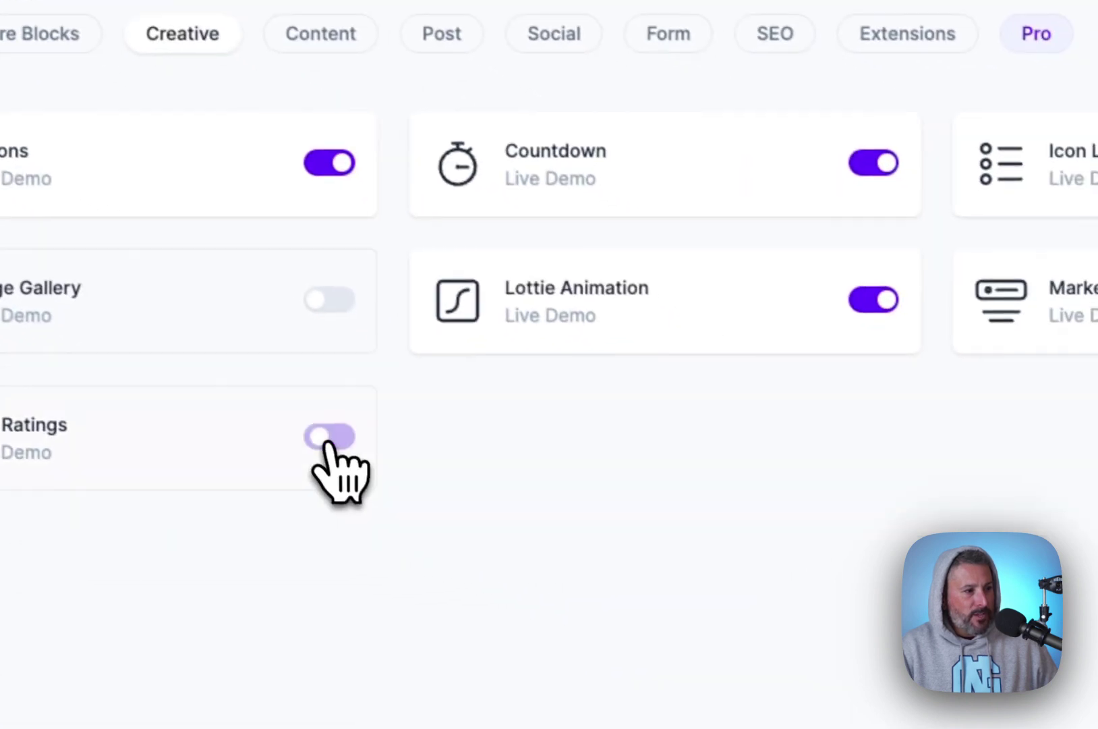
left_click(496, 353)
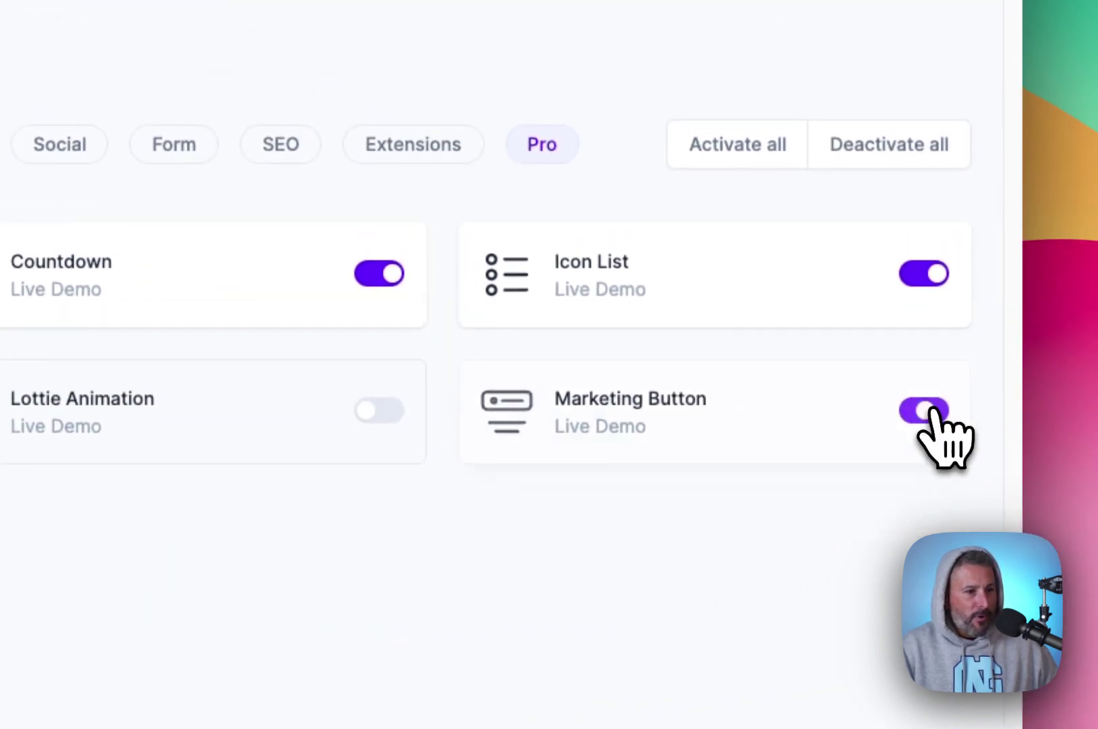
left_click(929, 409)
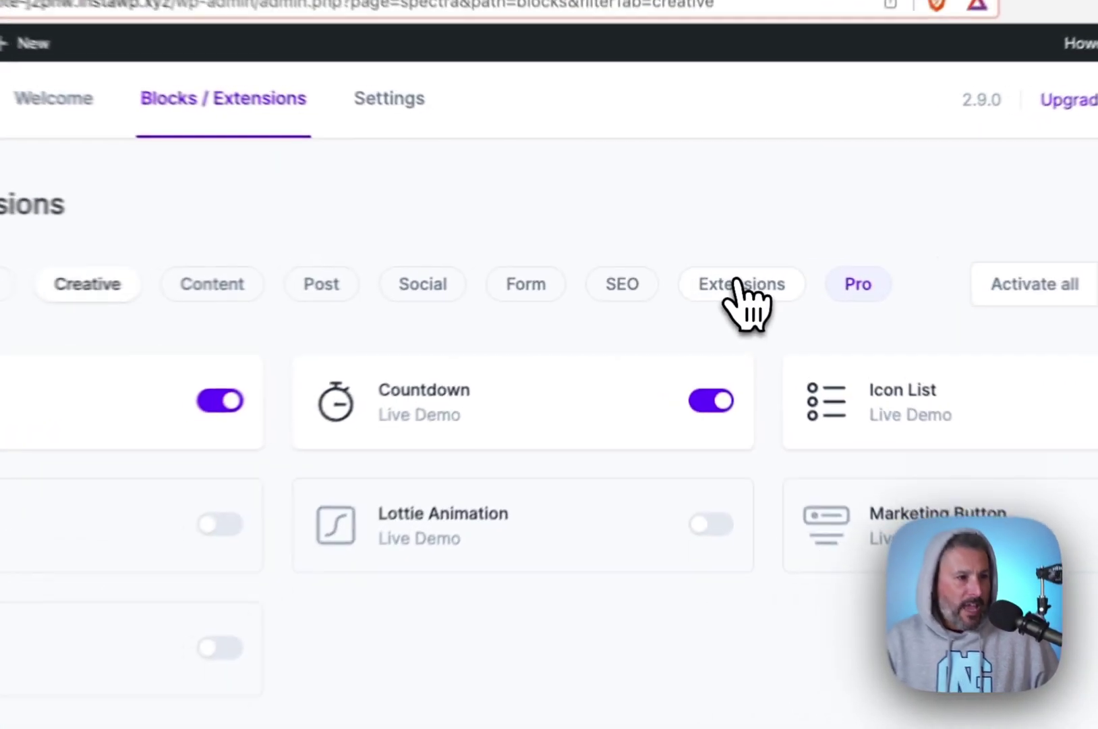
left_click(718, 270)
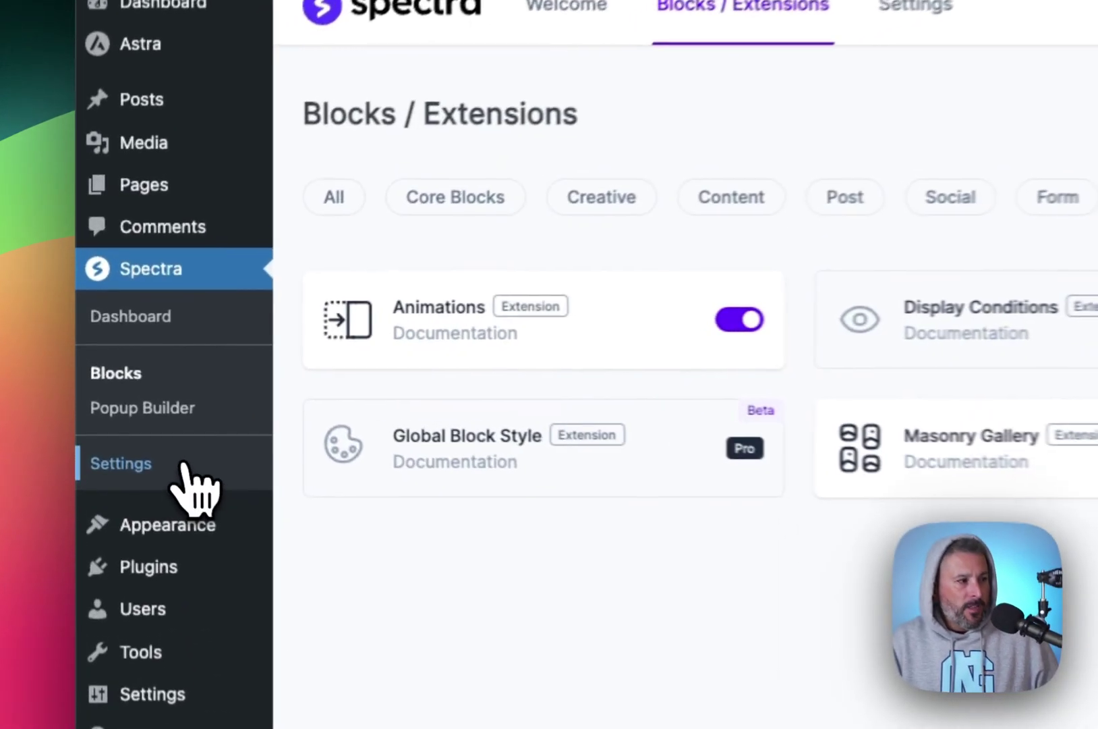
Go to Spectra Settings and review Editor Options, including the 1200 px Default Content Width.
left_click(186, 464)
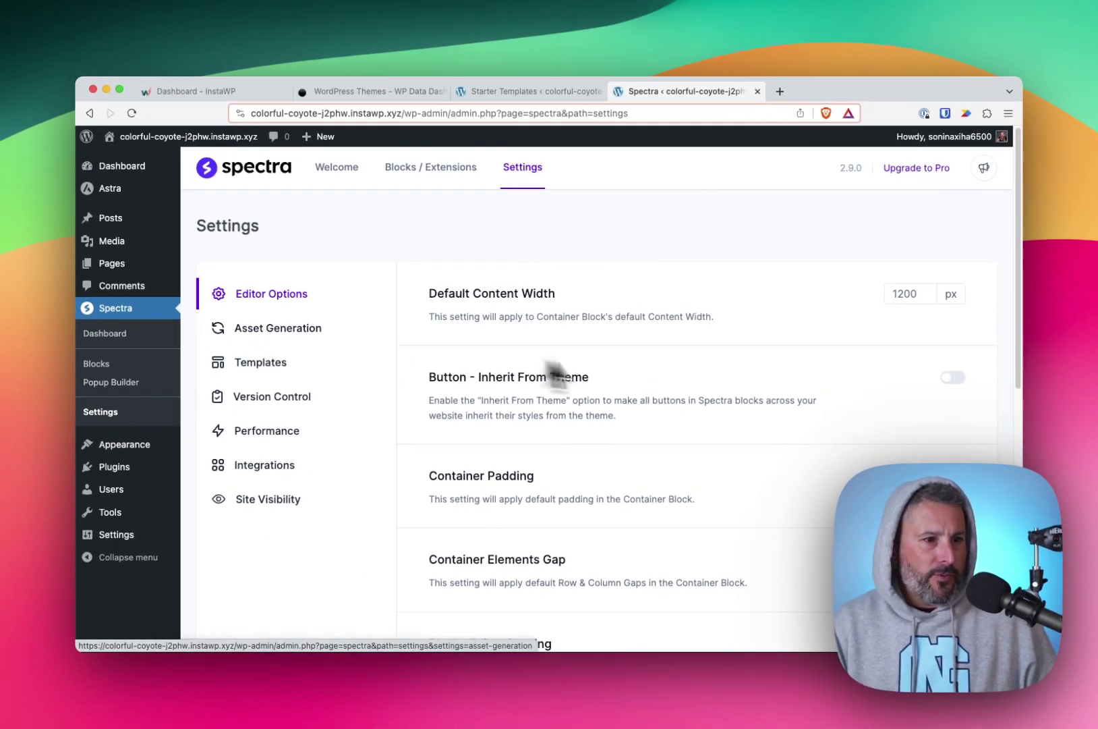
scroll(511, 385, "down", 3)
scroll(614, 358, "up", 3)
scroll(621, 415, "down", 1)
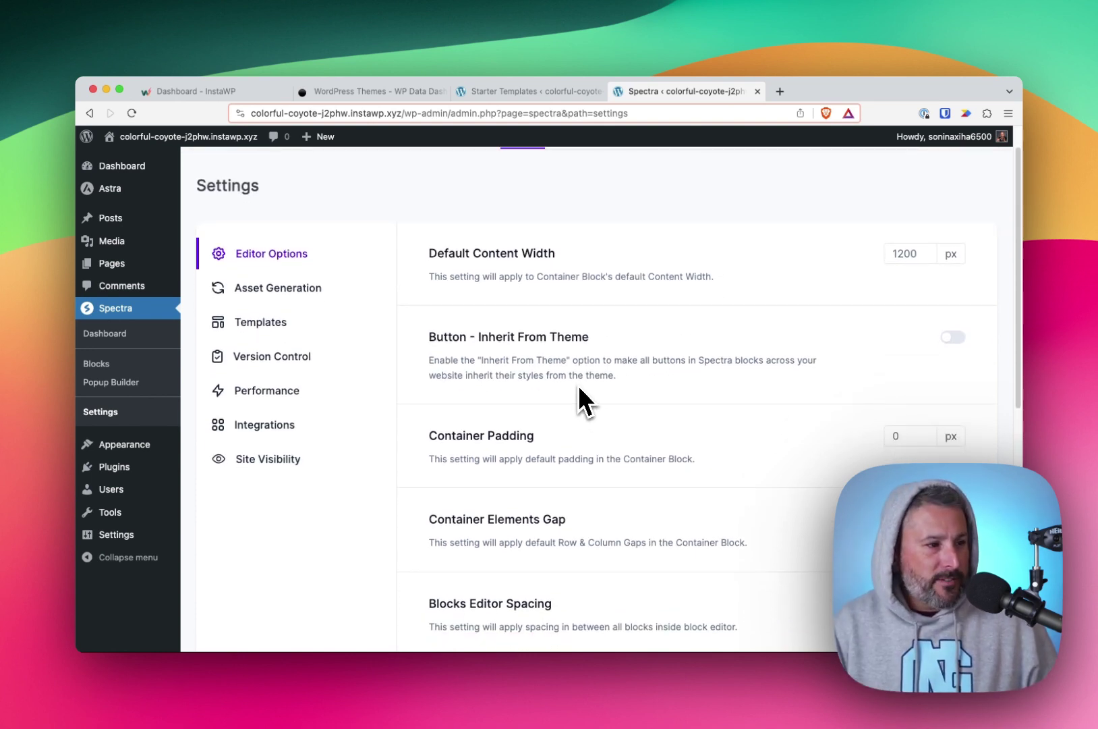
scroll(581, 395, "down", 4)
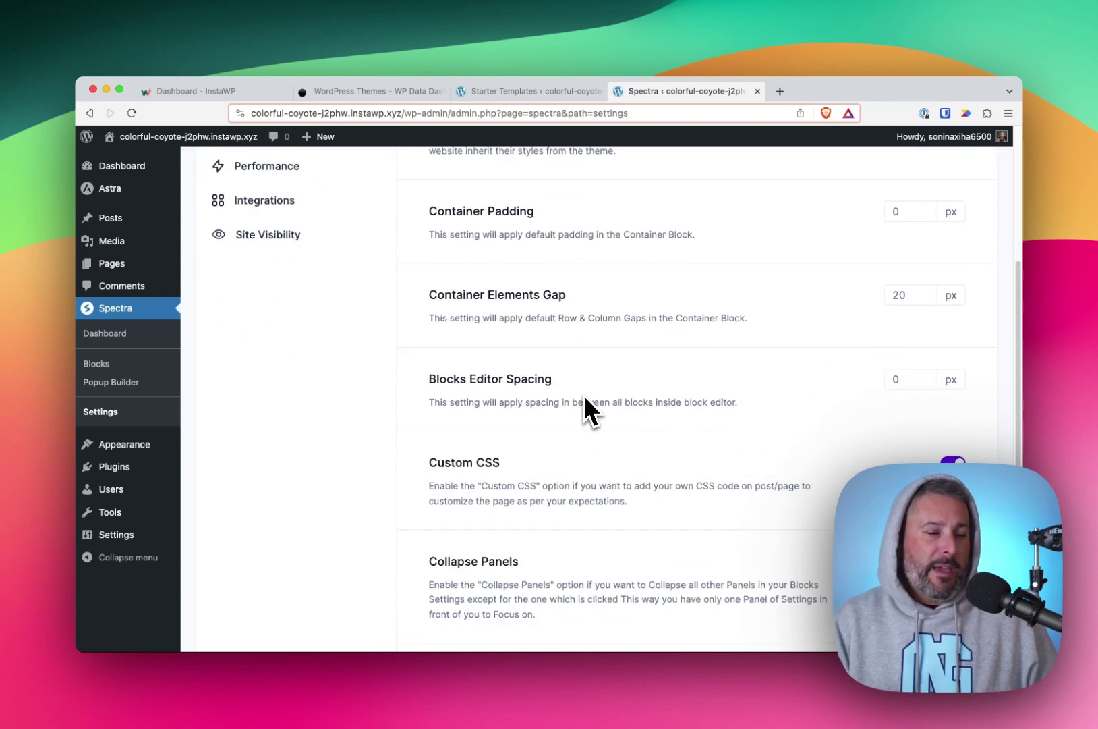
scroll(634, 415, "down", 3)
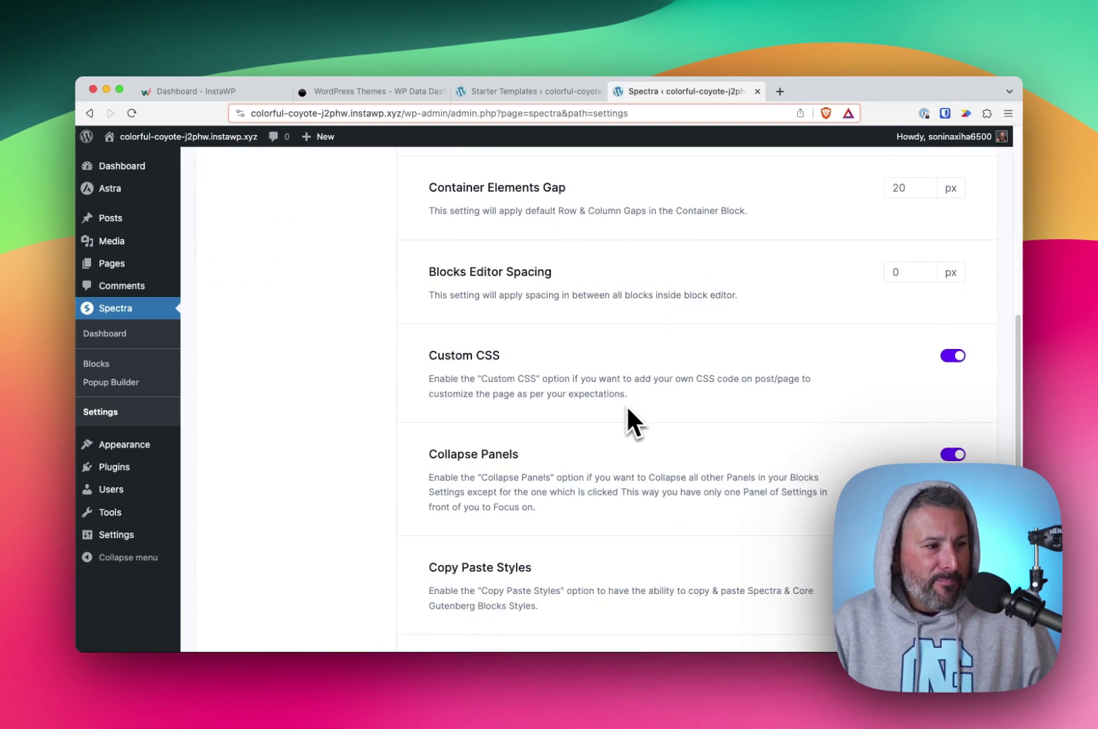
scroll(630, 407, "down", 1)
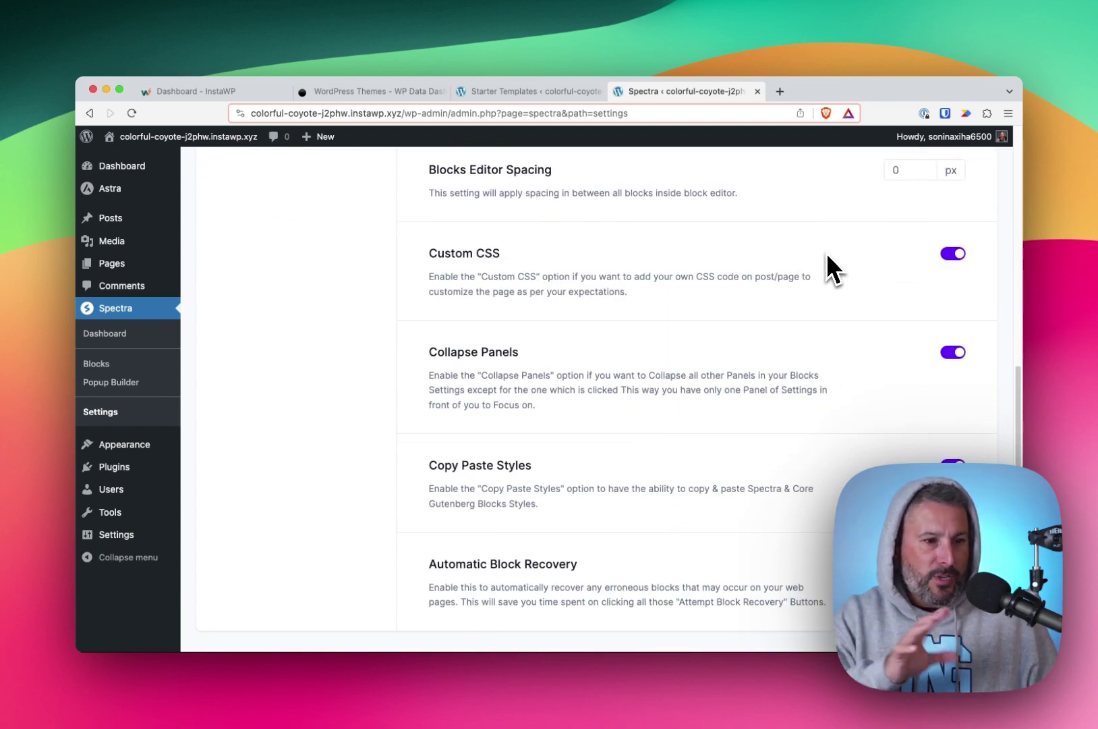
scroll(465, 330, "up", 9)
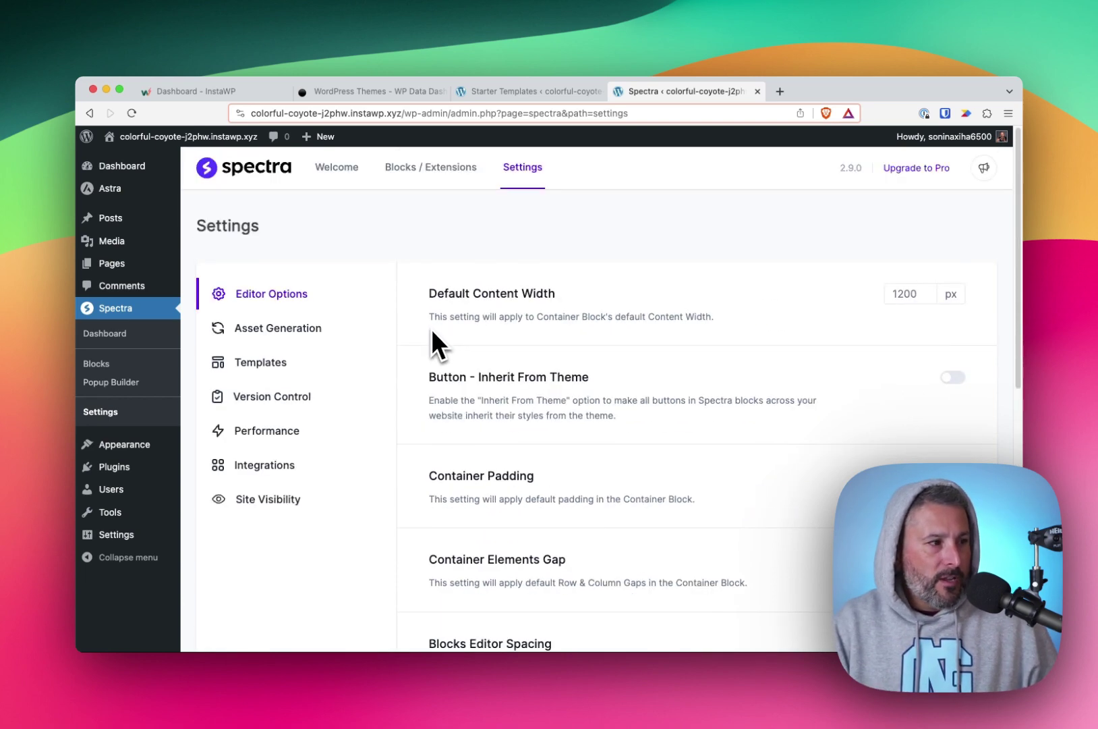
Under Site Visibility, enable Maintenance Mode instead of Coming Soon, without choosing a page.
left_click(282, 433)
left_click(273, 470)
left_click(270, 505)
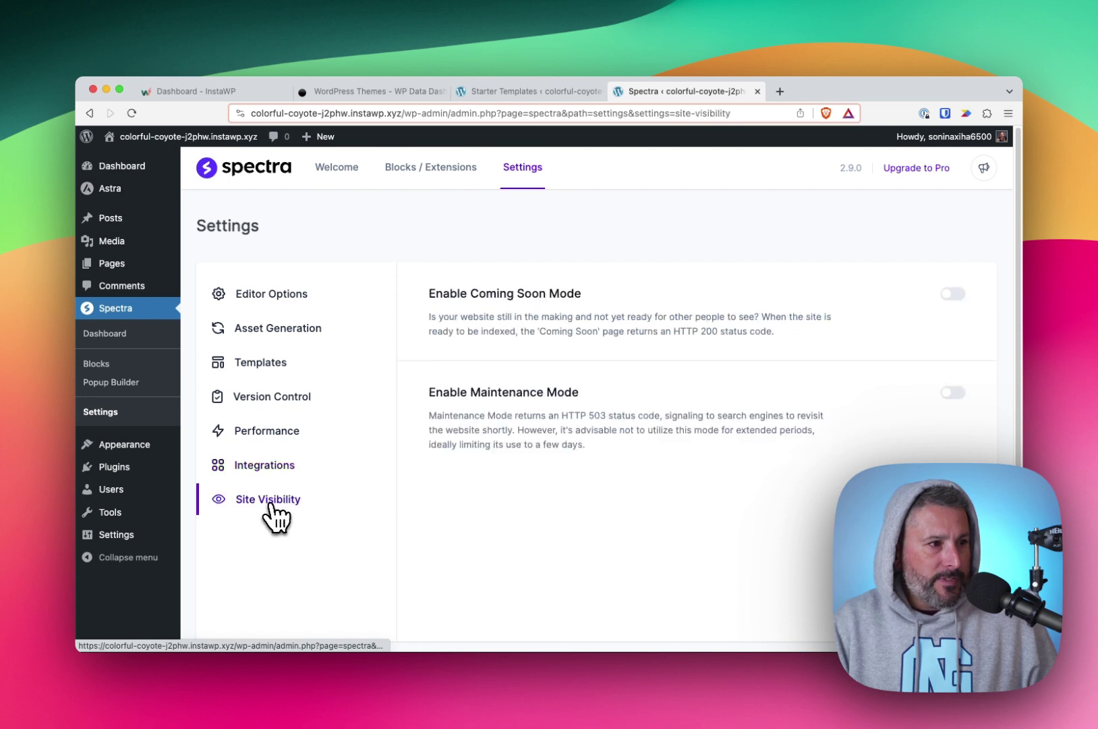
left_click(954, 294)
left_click(952, 392)
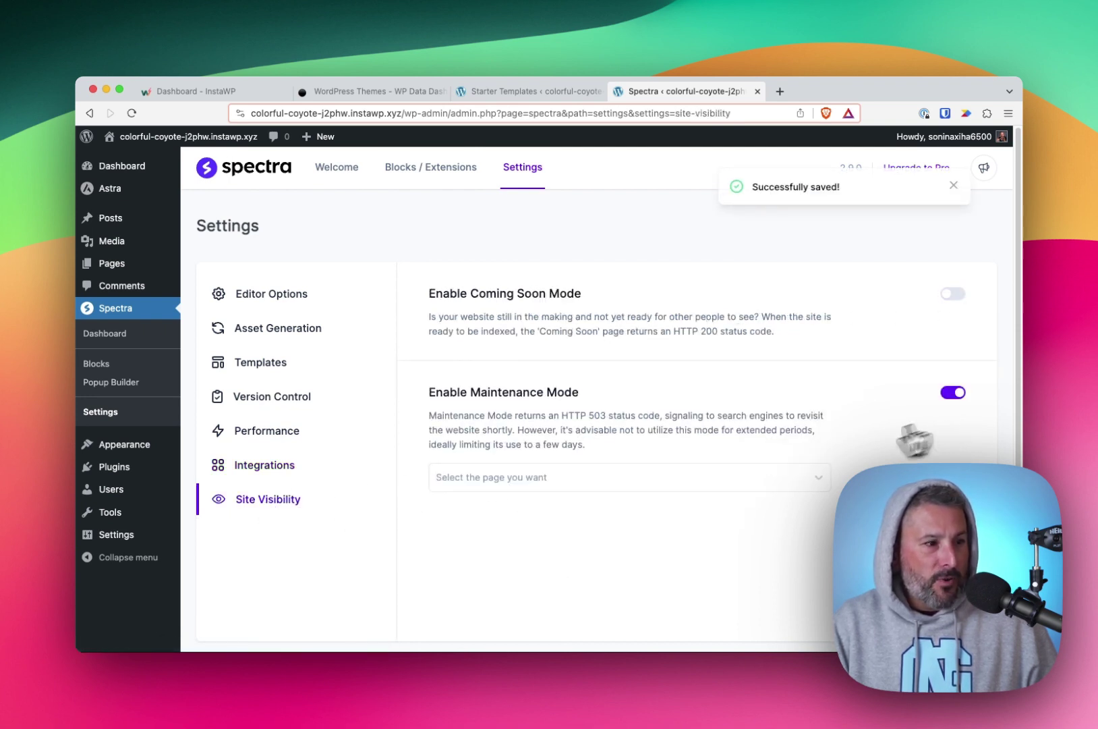
left_click(680, 483)
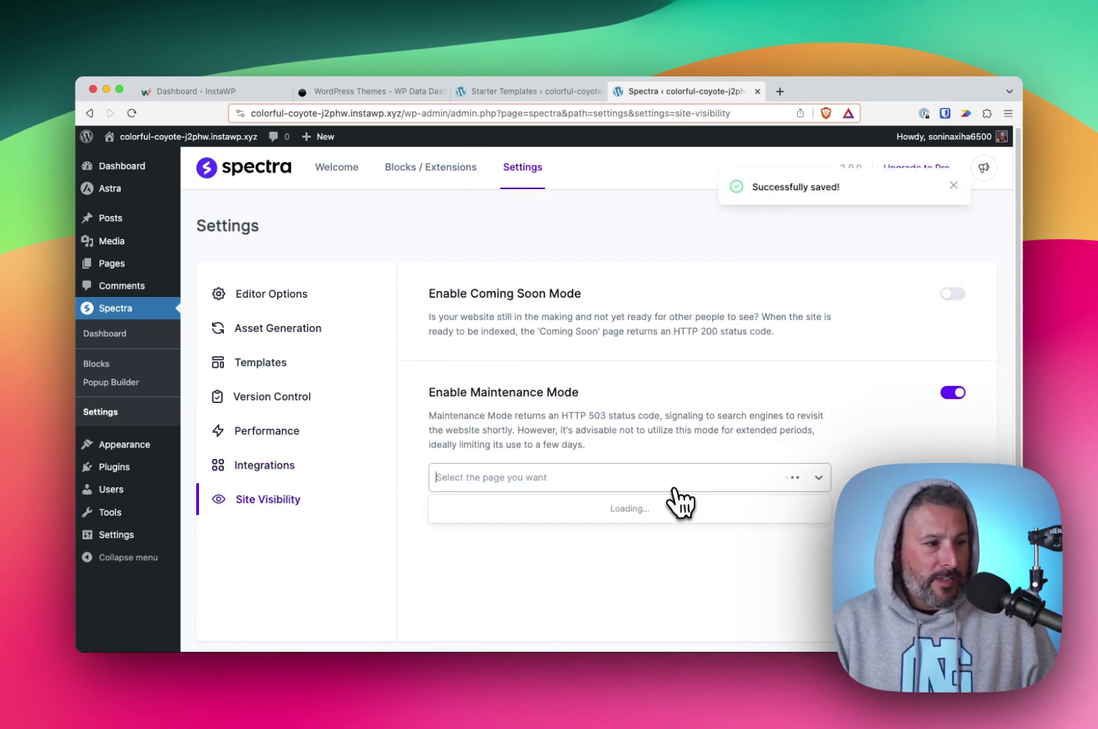
left_click(640, 373)
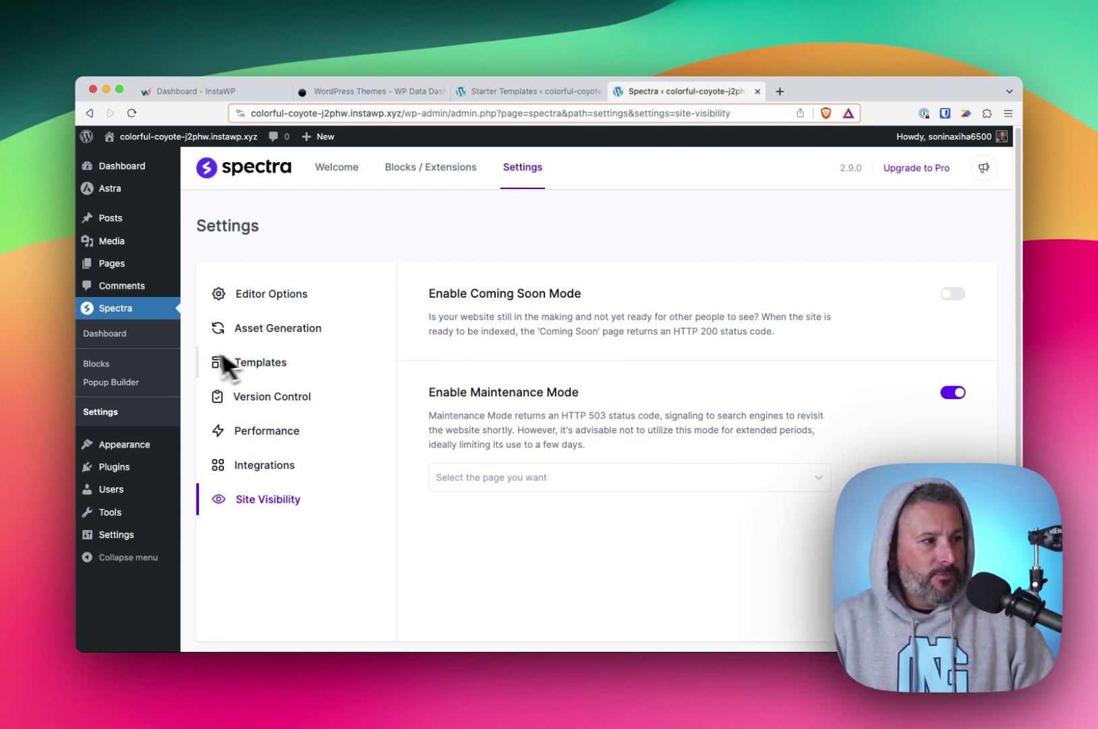
left_click(270, 329)
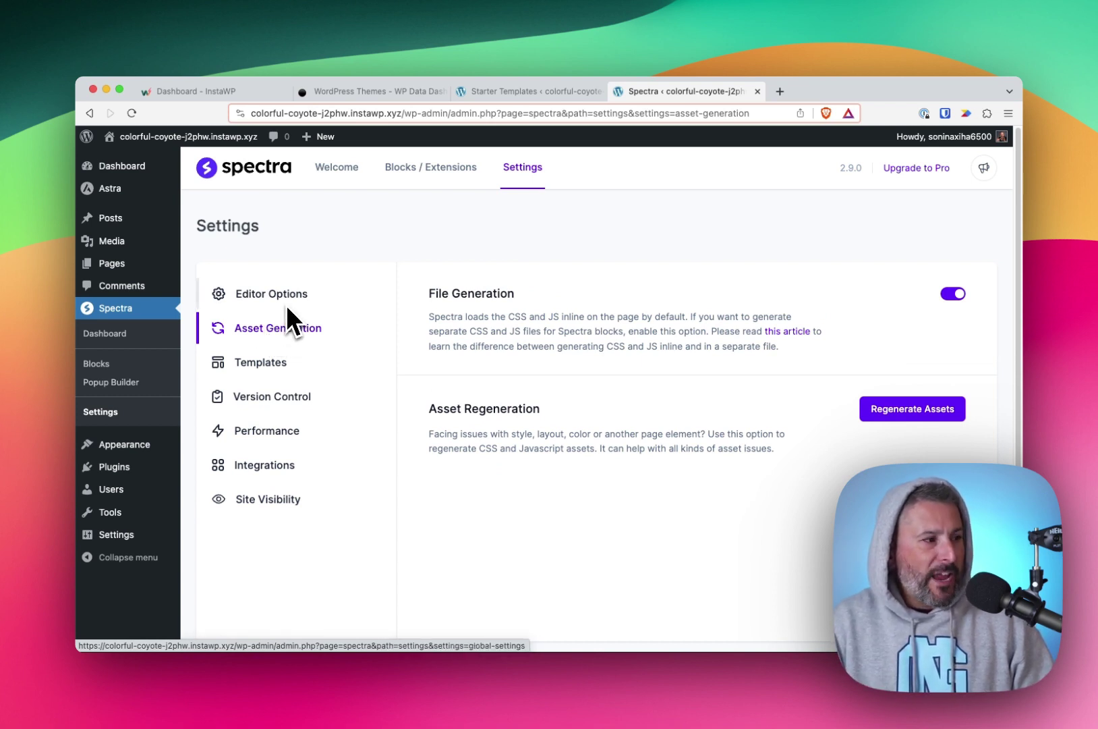
left_click(135, 390)
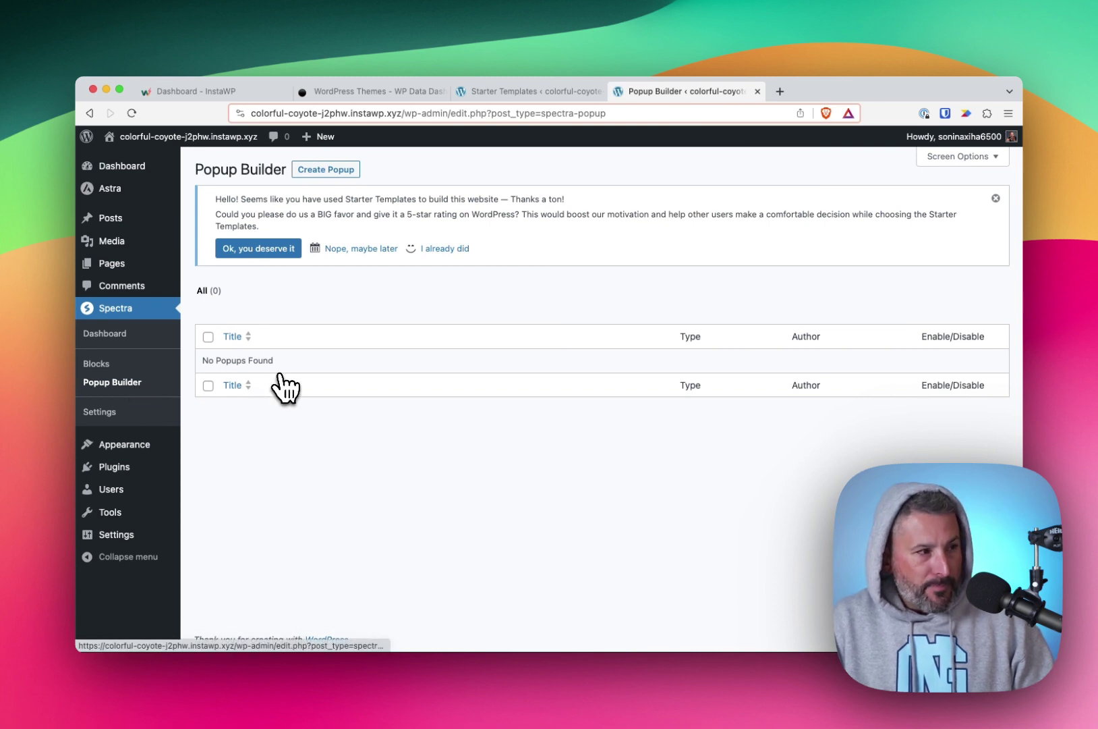
Create a new popup from Spectra's Popup Builder.
left_click(327, 176)
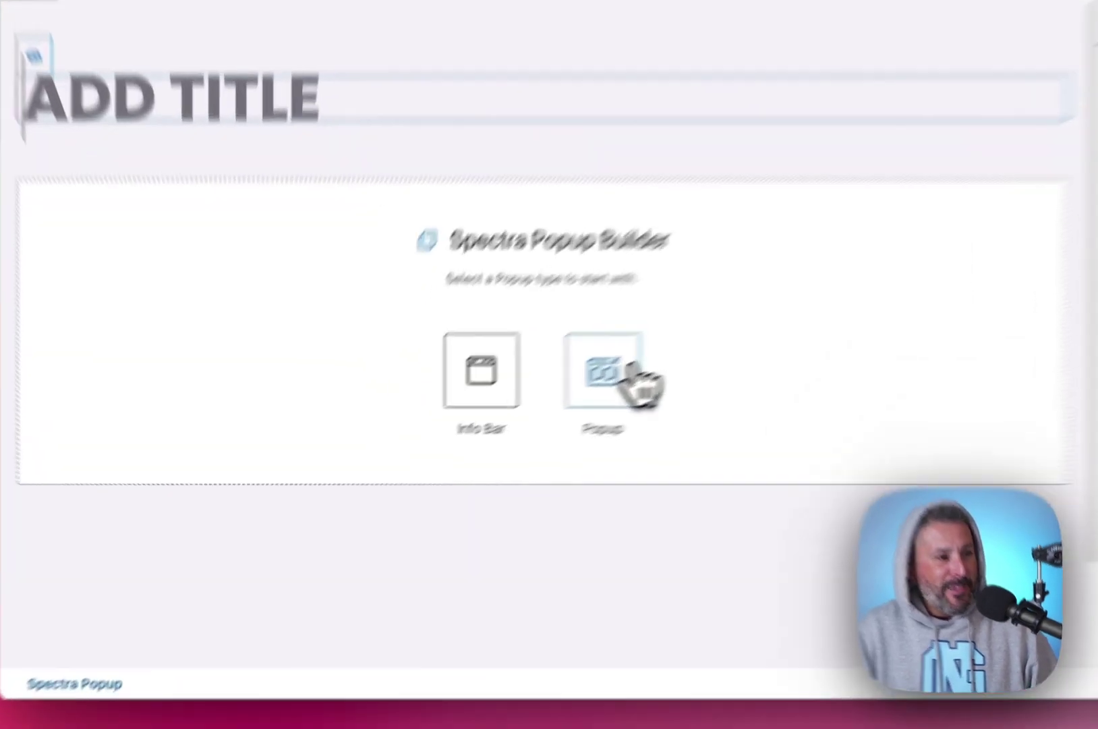
Choose the Popup type to load the 'Engage Your Visitors!' design with a Call To Action button.
left_click(638, 381)
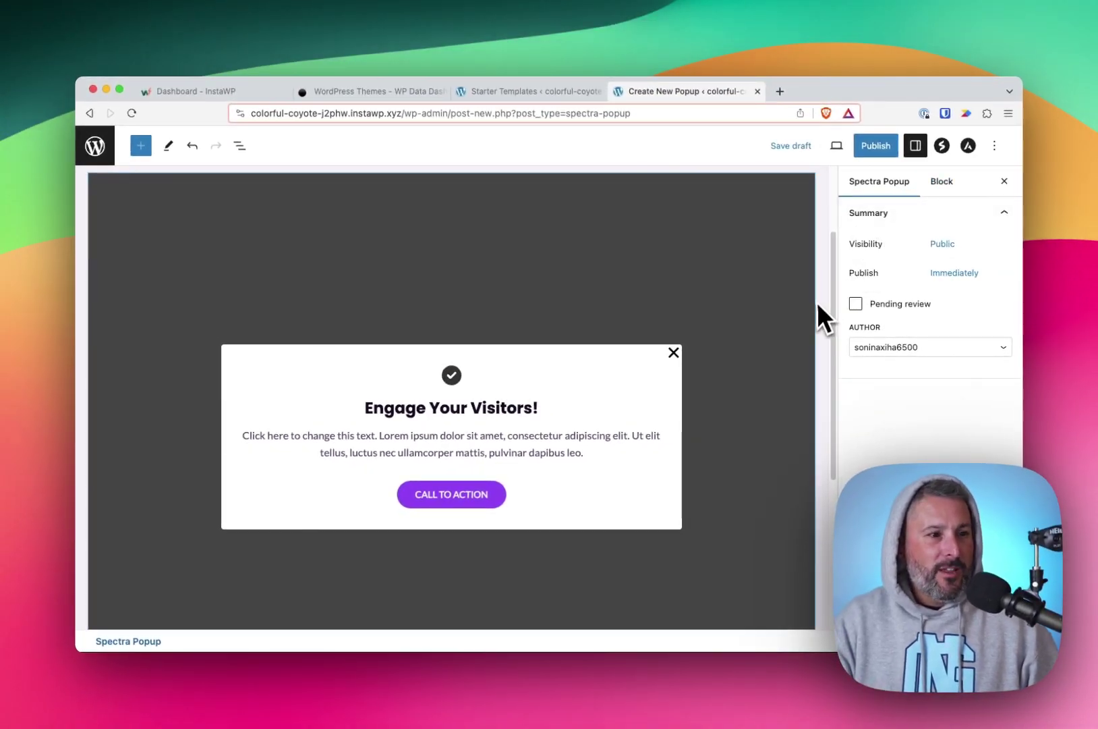
scroll(832, 292, "down", 2)
scroll(837, 292, "up", 3)
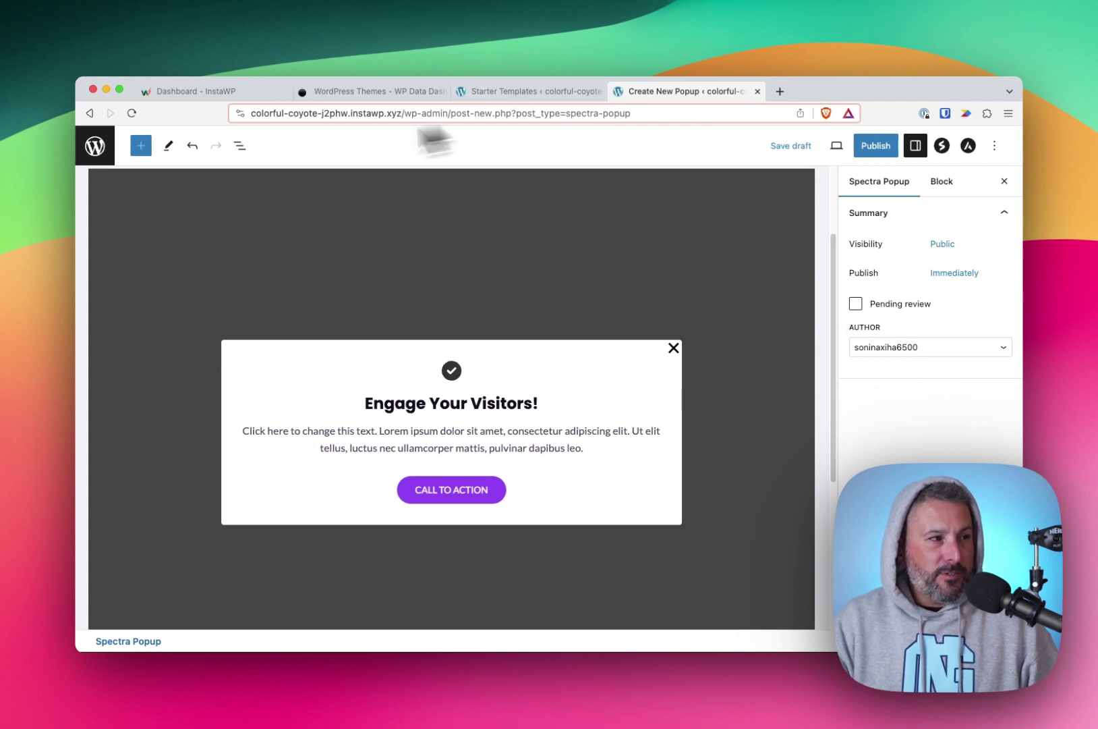
left_click(995, 145)
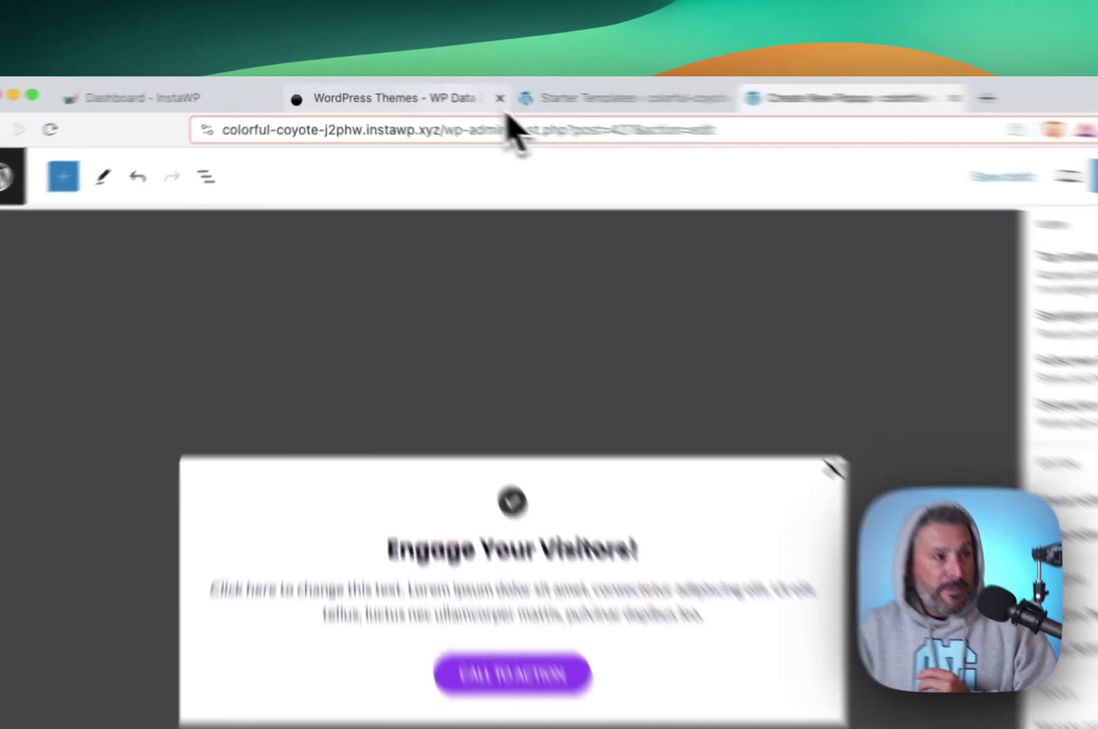
Switch to WP Data Dashboard's themes ranking and scroll the table, Astra first at 447.
left_click(452, 98)
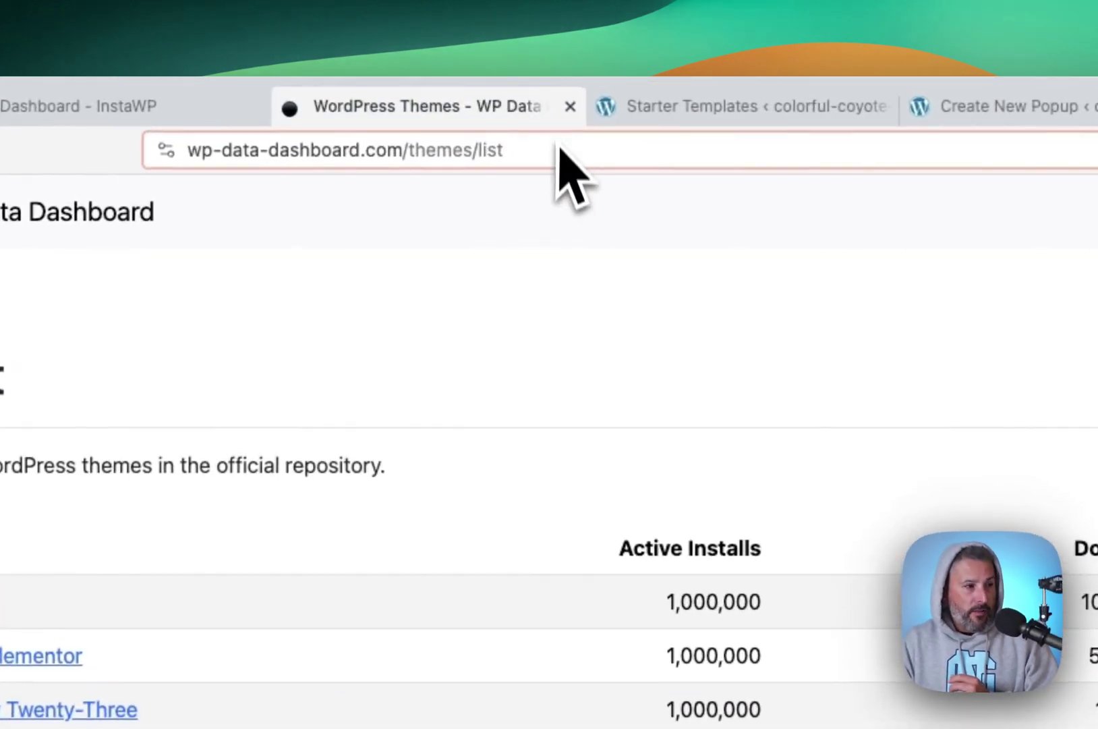
scroll(496, 388, "down", 1)
scroll(497, 388, "up", 1)
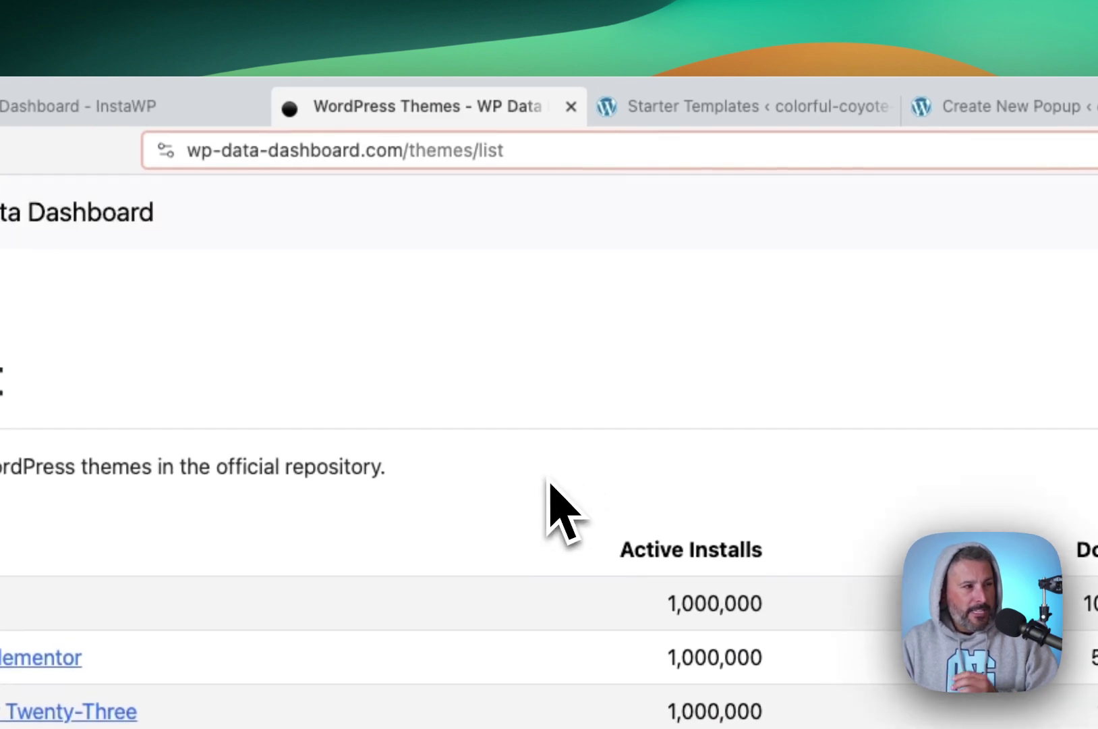
scroll(548, 481, "down", 4)
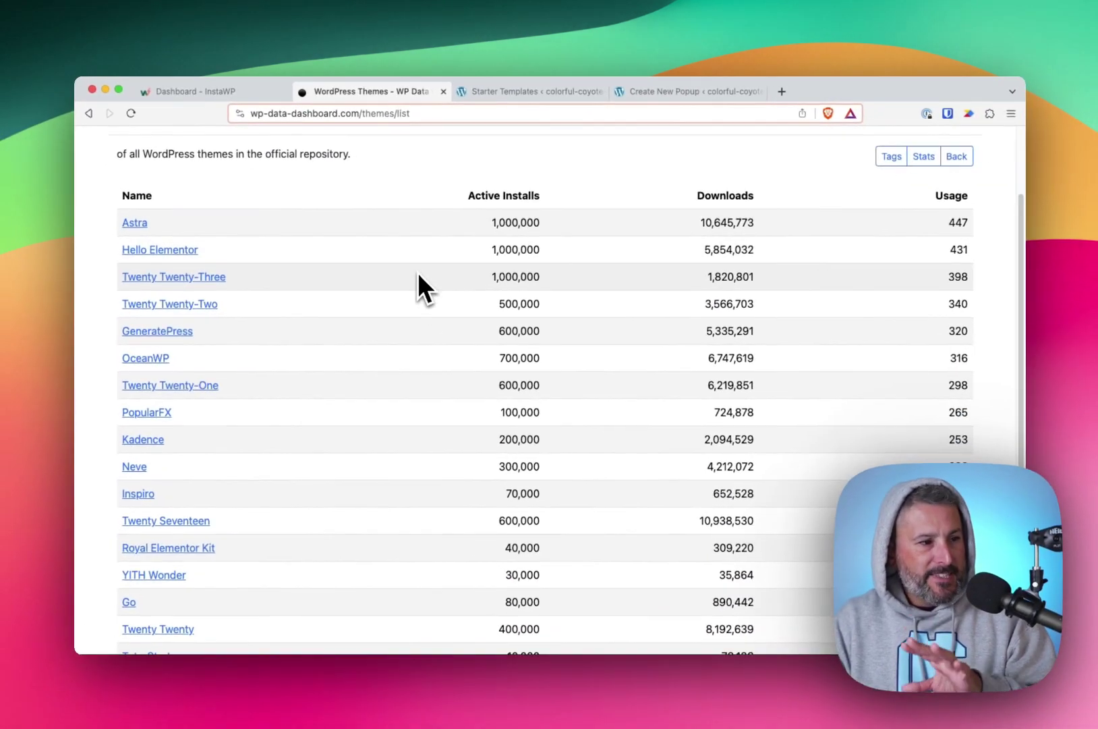
scroll(417, 287, "down", 3)
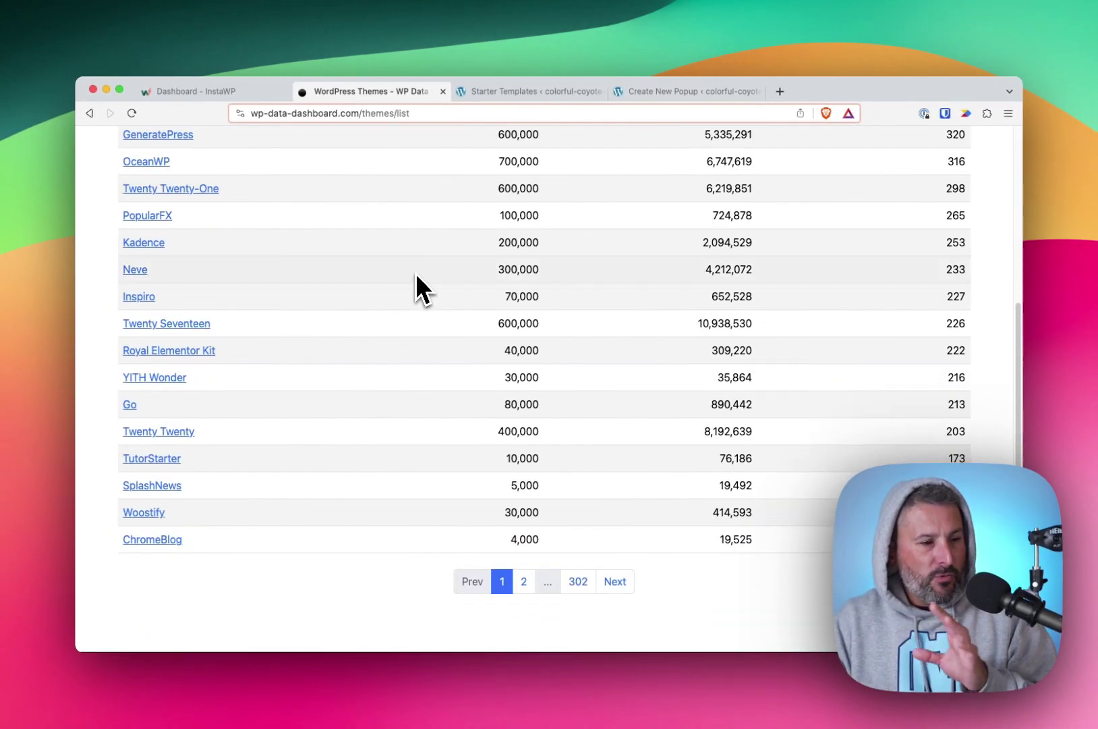
scroll(416, 287, "up", 3)
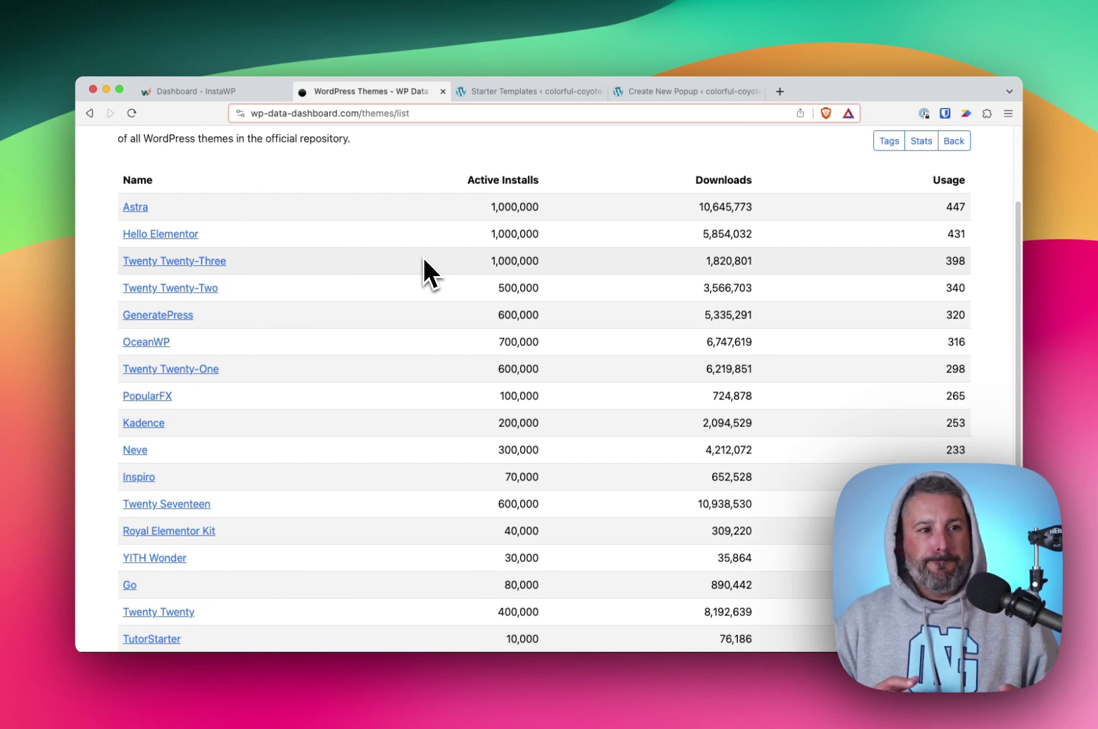